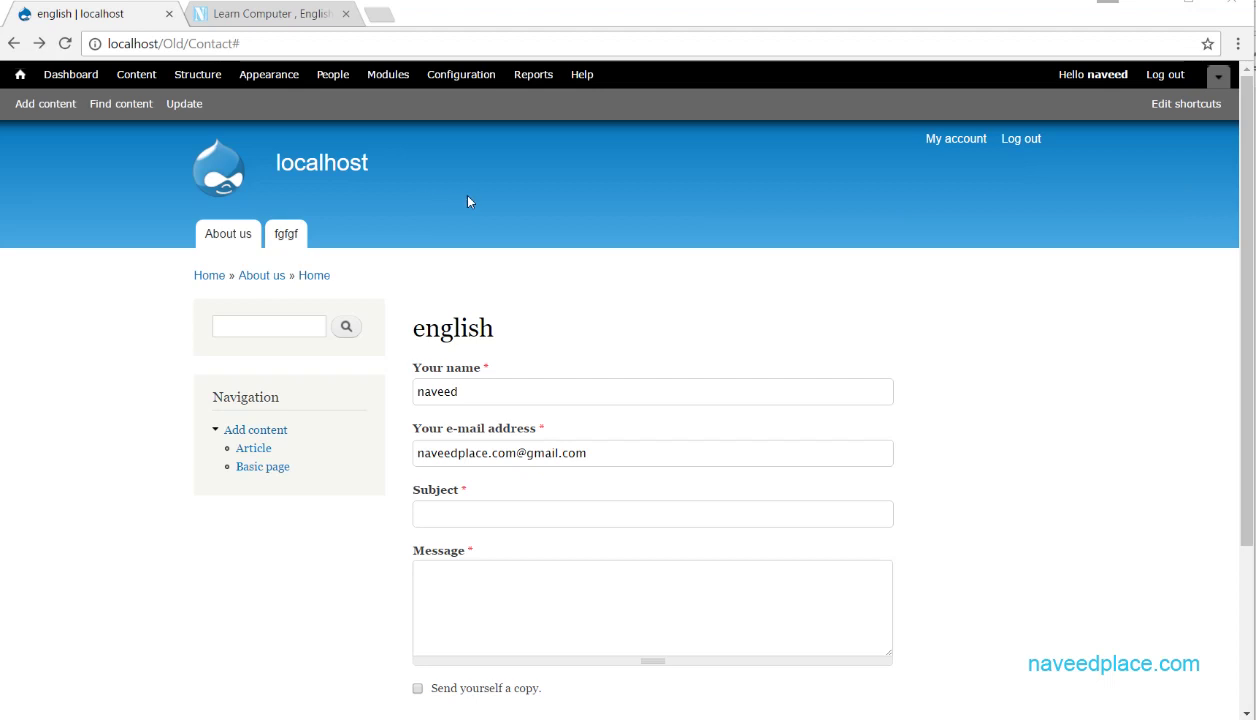
Open the site's list of menus, examine the Main menu, Management, Navigation and User menu entries, and return to the page.
{"action": "left_click", "coordinate": [211, 84]}
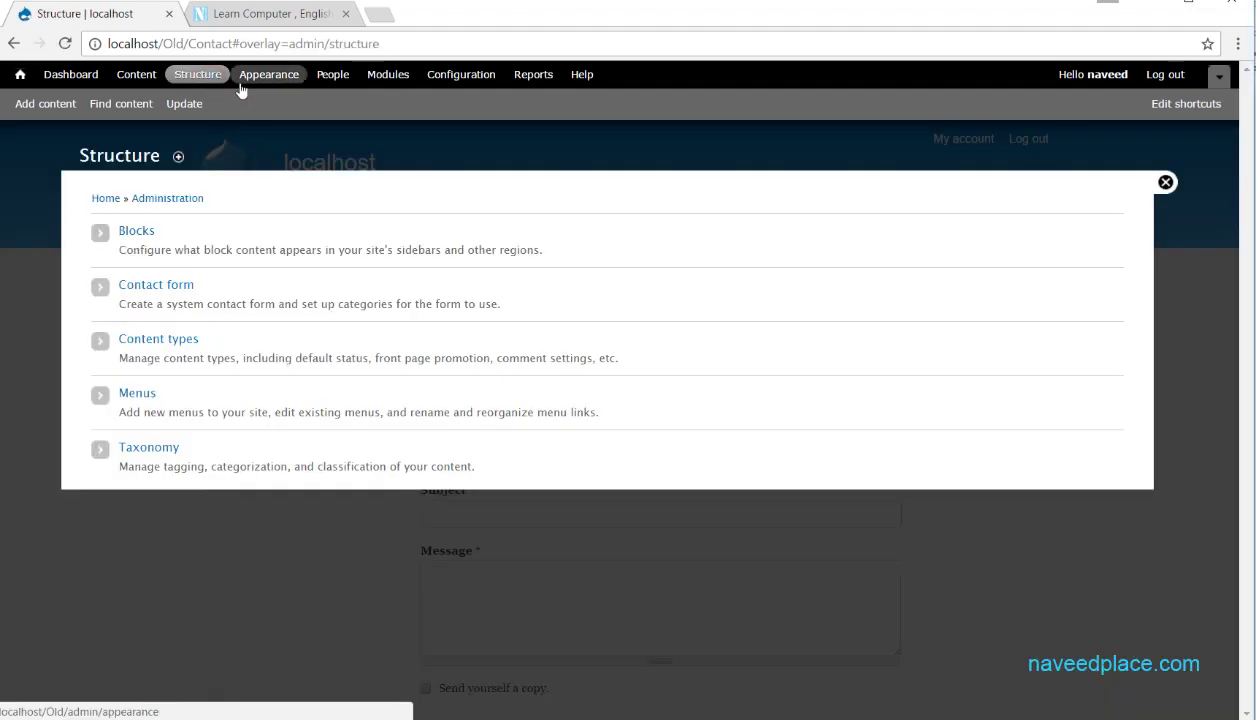
{"action": "left_click", "coordinate": [137, 394]}
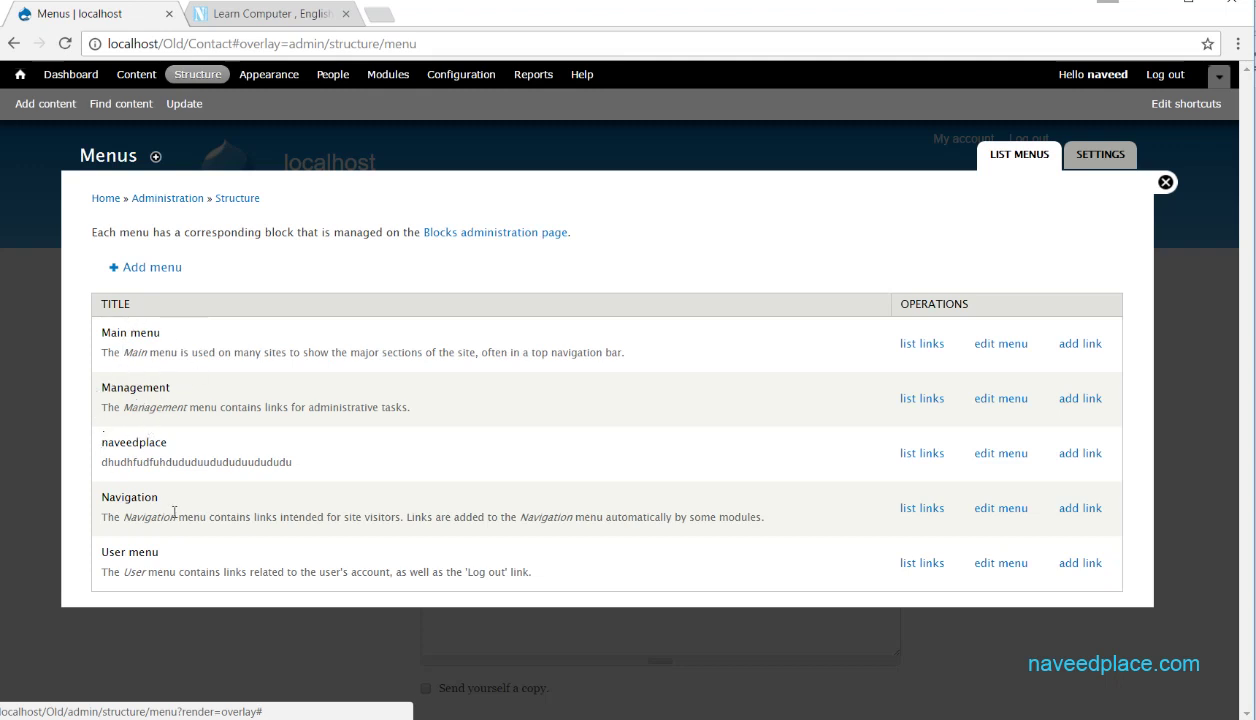
{"action": "left_click_drag", "start_coordinate": [154, 334], "coordinate": [102, 338]}
{"action": "left_click_drag", "start_coordinate": [180, 387], "coordinate": [109, 384]}
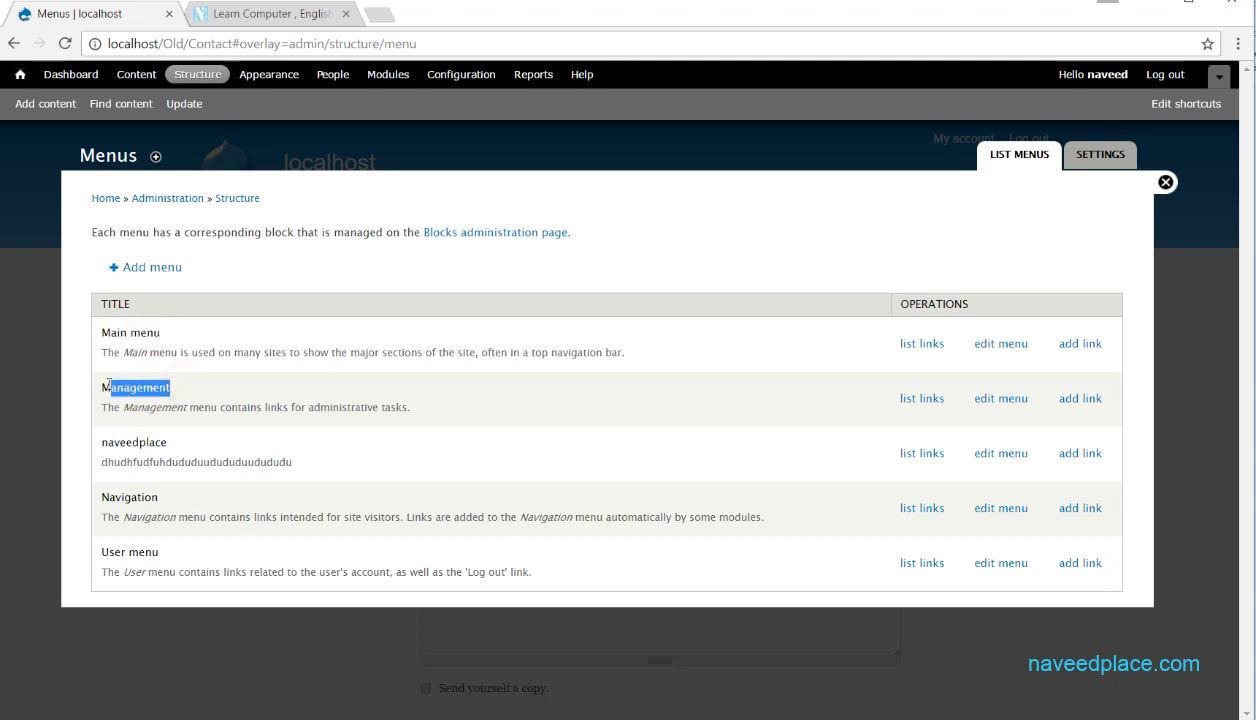
{"action": "left_click_drag", "start_coordinate": [158, 490], "coordinate": [102, 490]}
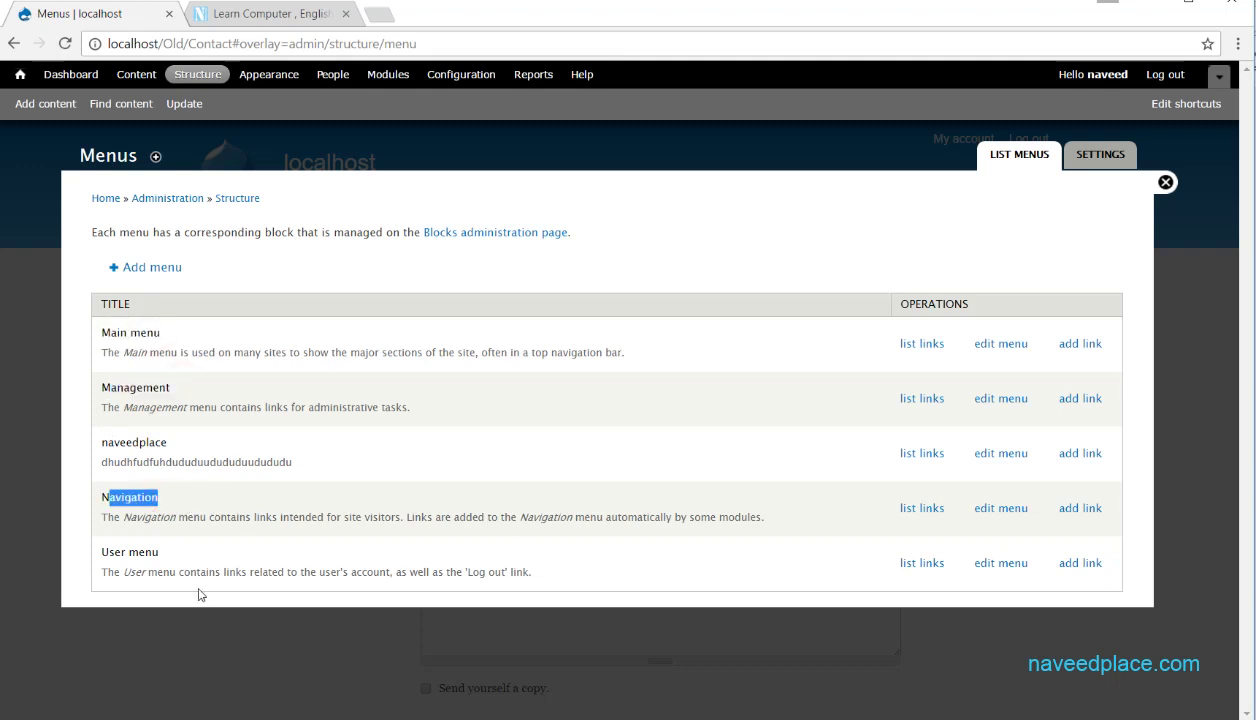
{"action": "left_click", "coordinate": [182, 559]}
{"action": "left_click_drag", "start_coordinate": [144, 556], "coordinate": [105, 553]}
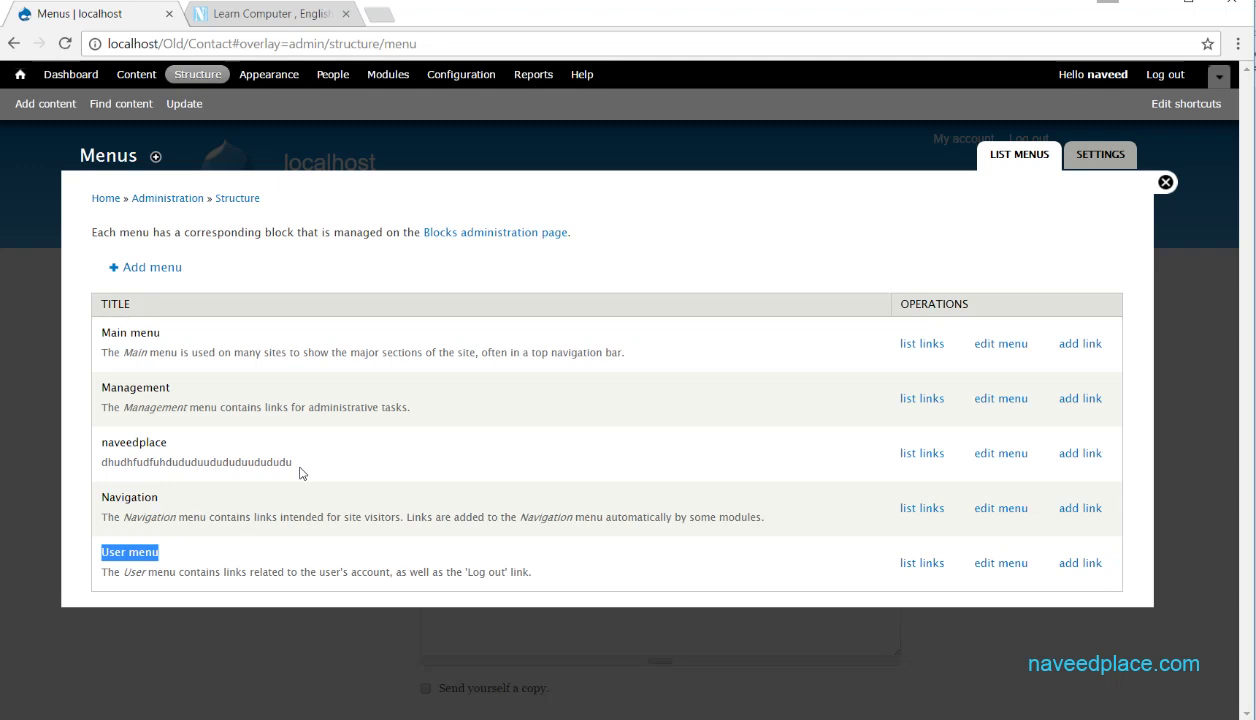
{"action": "left_click_drag", "start_coordinate": [147, 333], "coordinate": [102, 333]}
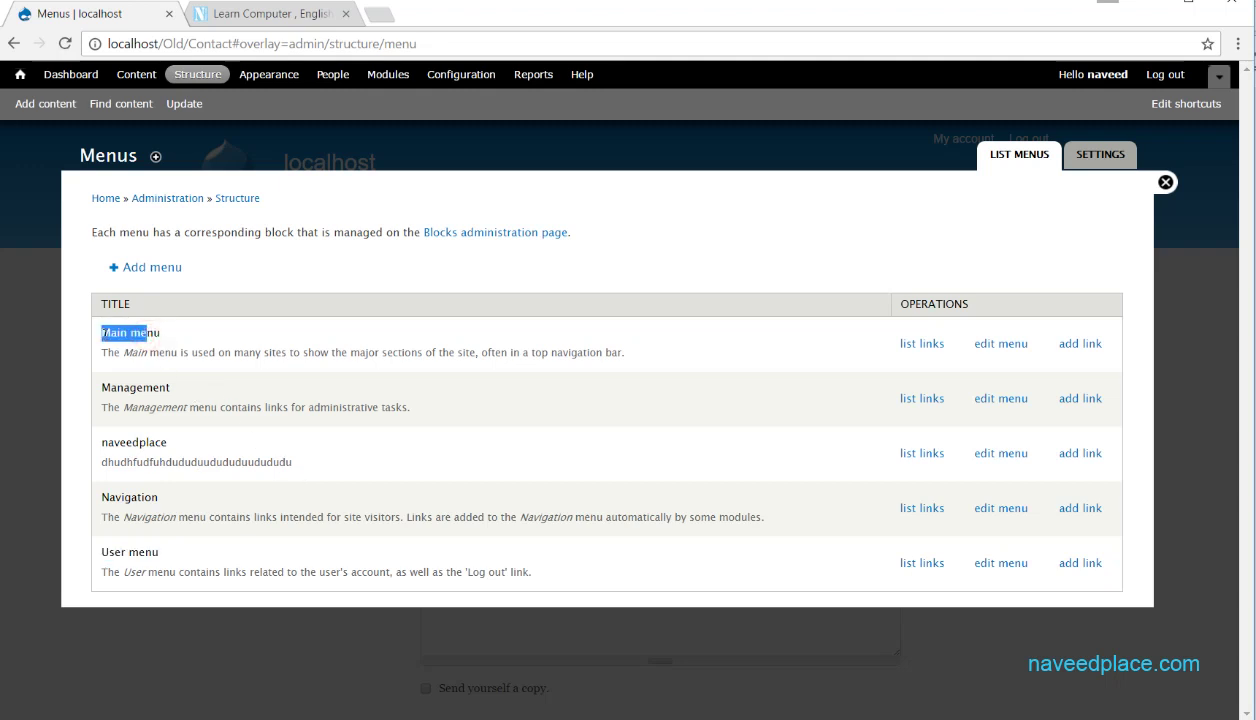
{"action": "left_click", "coordinate": [124, 389]}
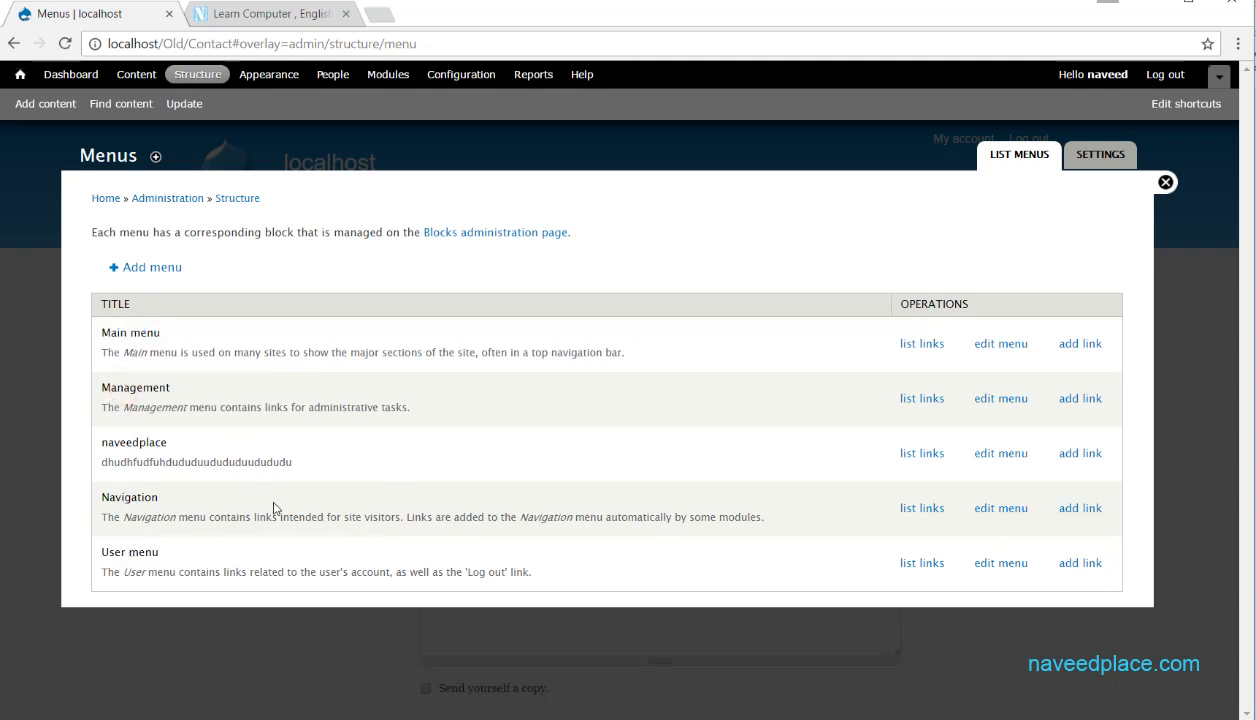
{"action": "left_click_drag", "start_coordinate": [161, 332], "coordinate": [101, 332]}
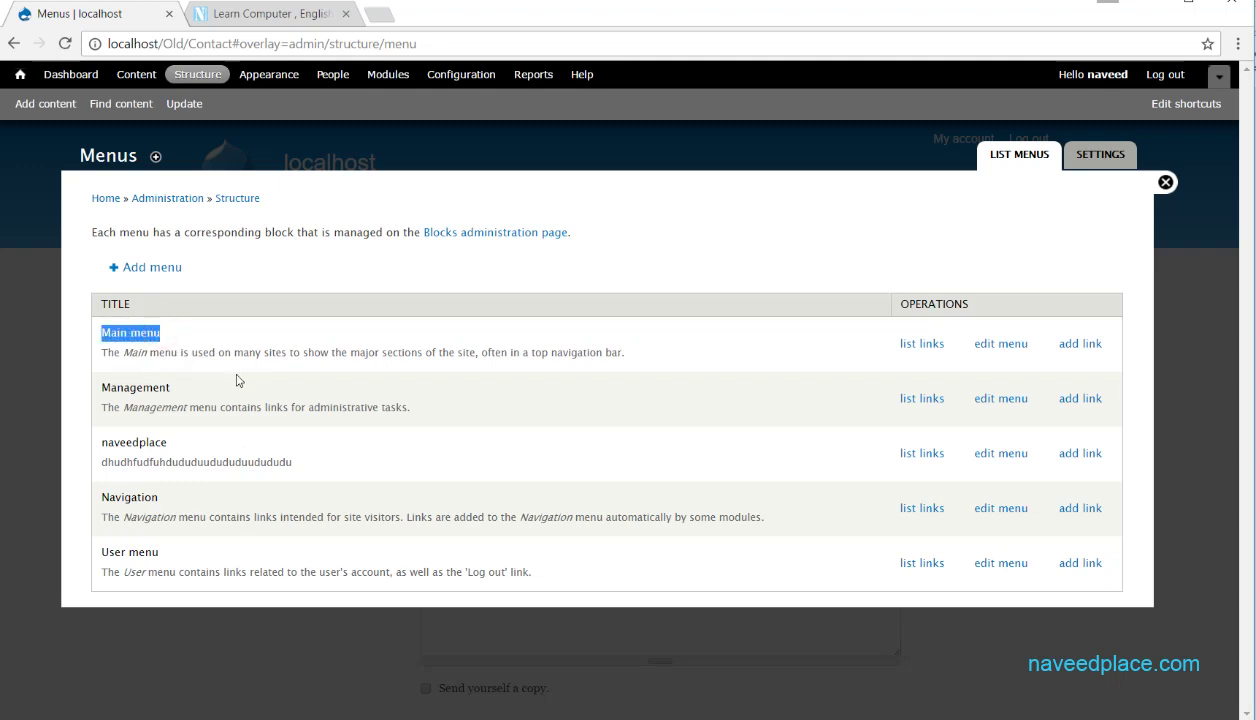
{"action": "left_click", "coordinate": [1165, 182]}
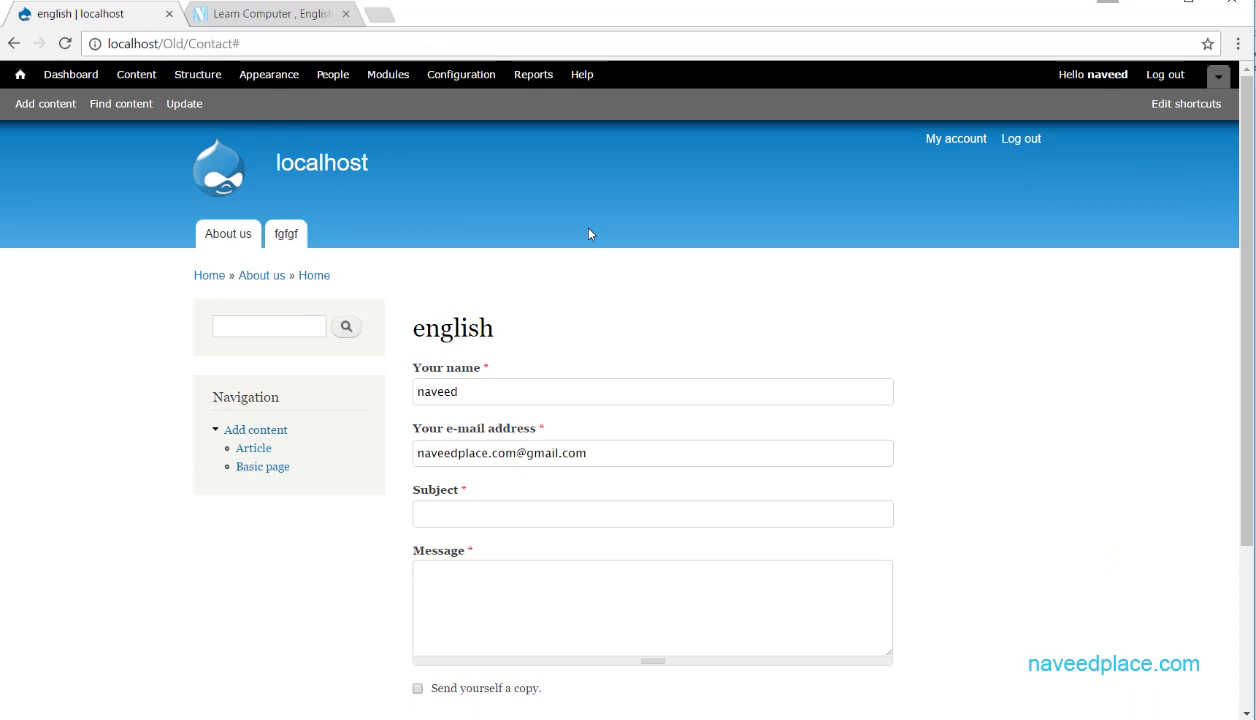
Reopen the list of menus, examine the Management entry, and close the list to compare it with the site's administration bar.
{"action": "left_click", "coordinate": [187, 84]}
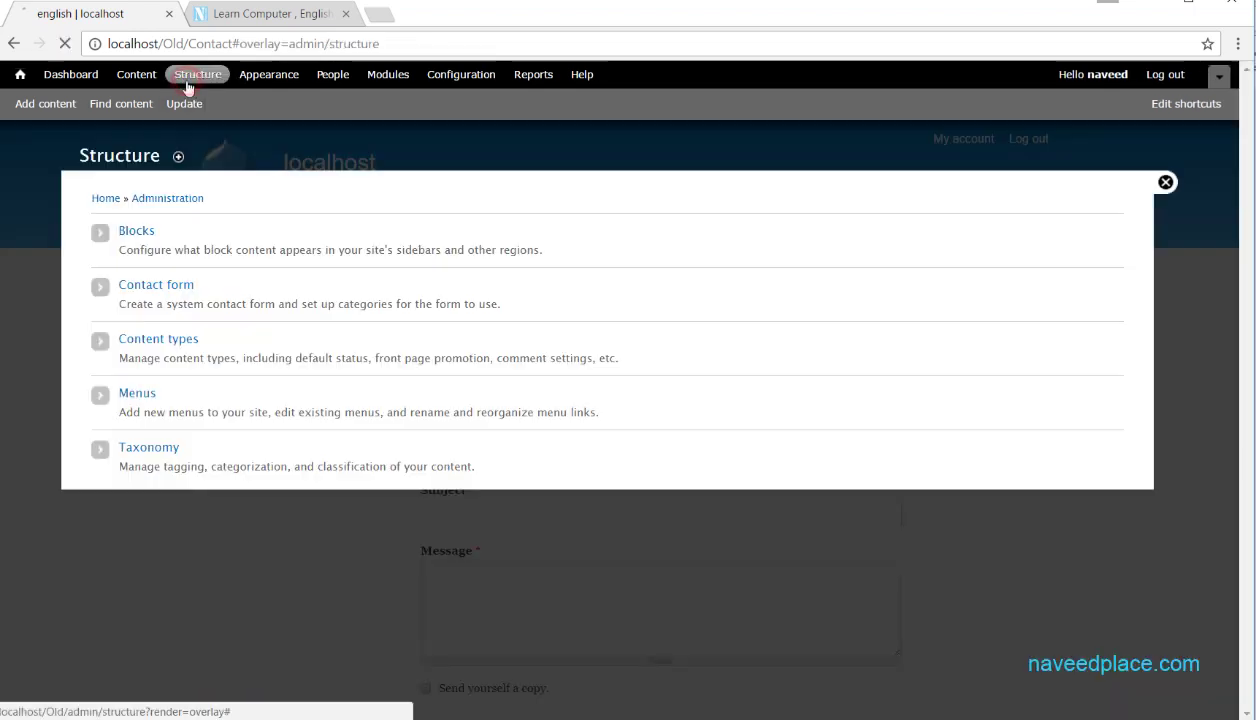
{"action": "left_click", "coordinate": [125, 398]}
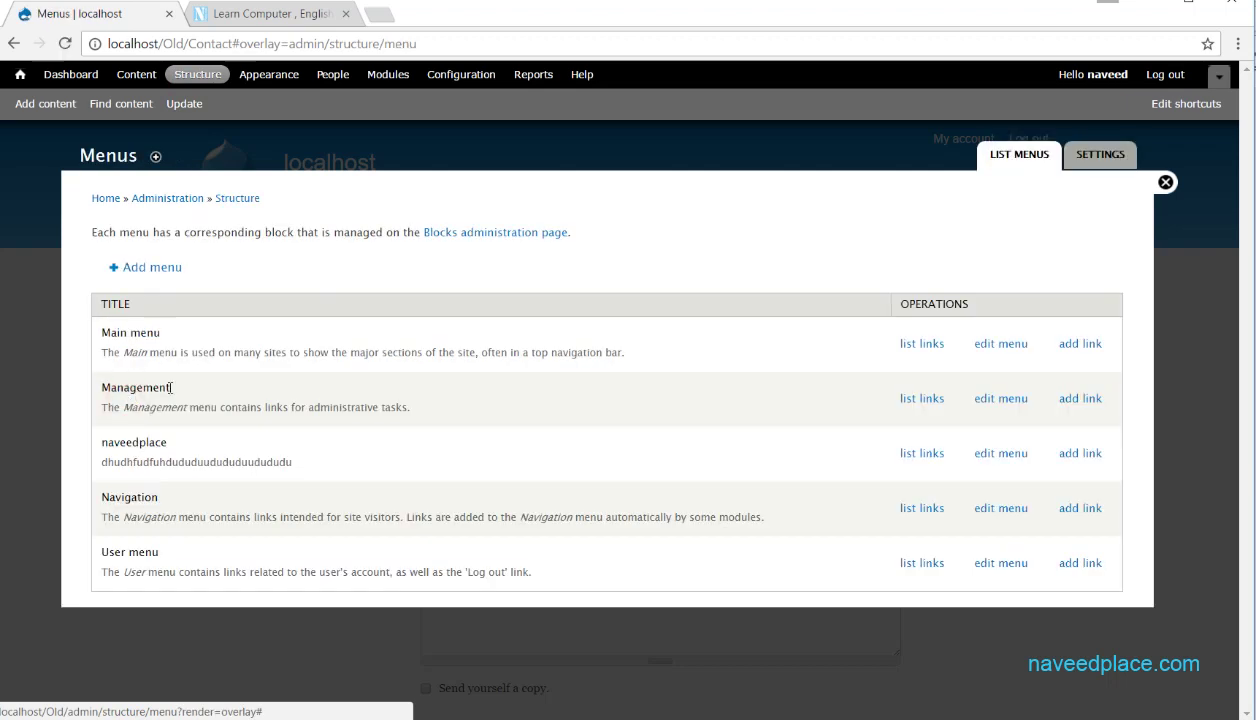
{"action": "left_click_drag", "start_coordinate": [170, 388], "coordinate": [102, 387]}
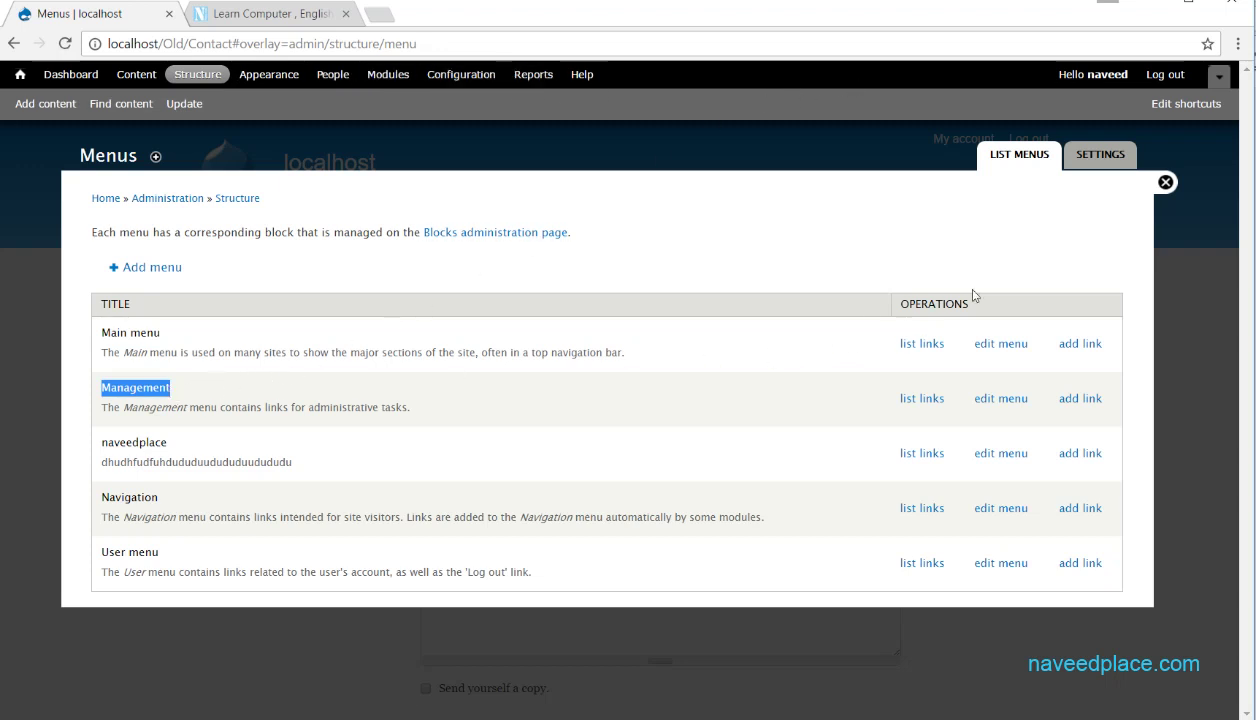
{"action": "left_click", "coordinate": [1166, 184]}
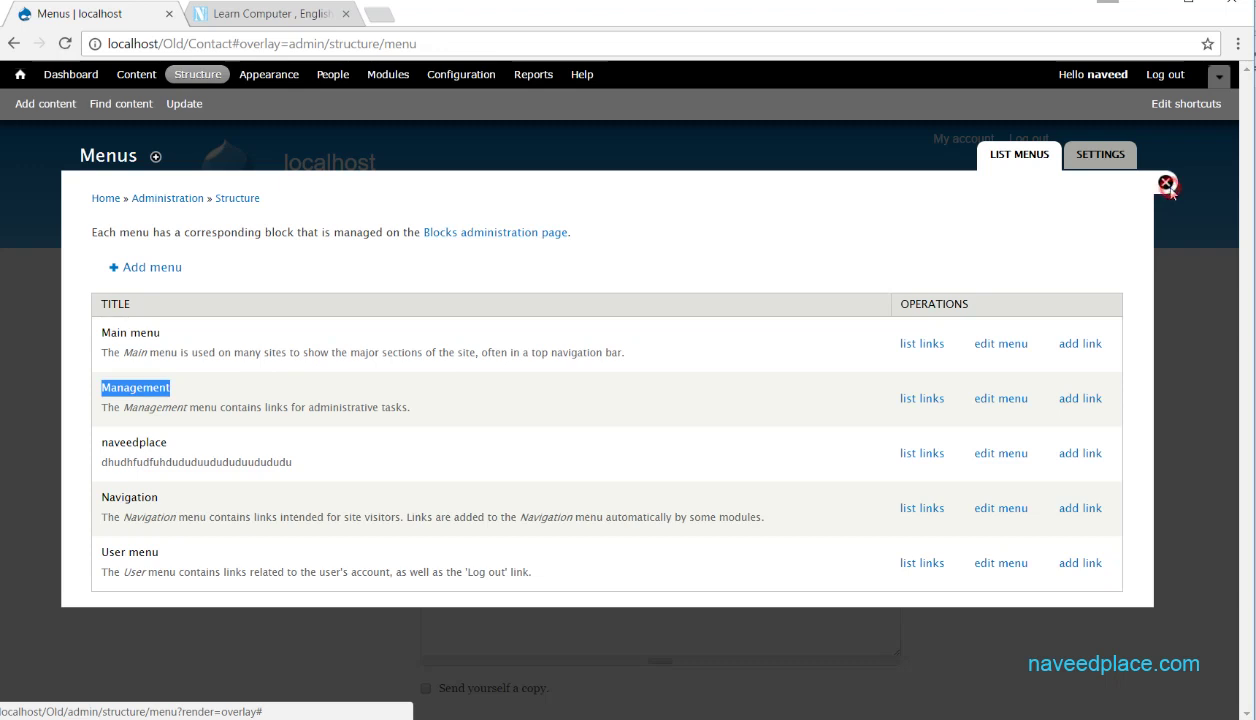
Log out of the site, look at the visitor view, and log back in with the prefilled credentials.
{"action": "left_click", "coordinate": [1022, 140]}
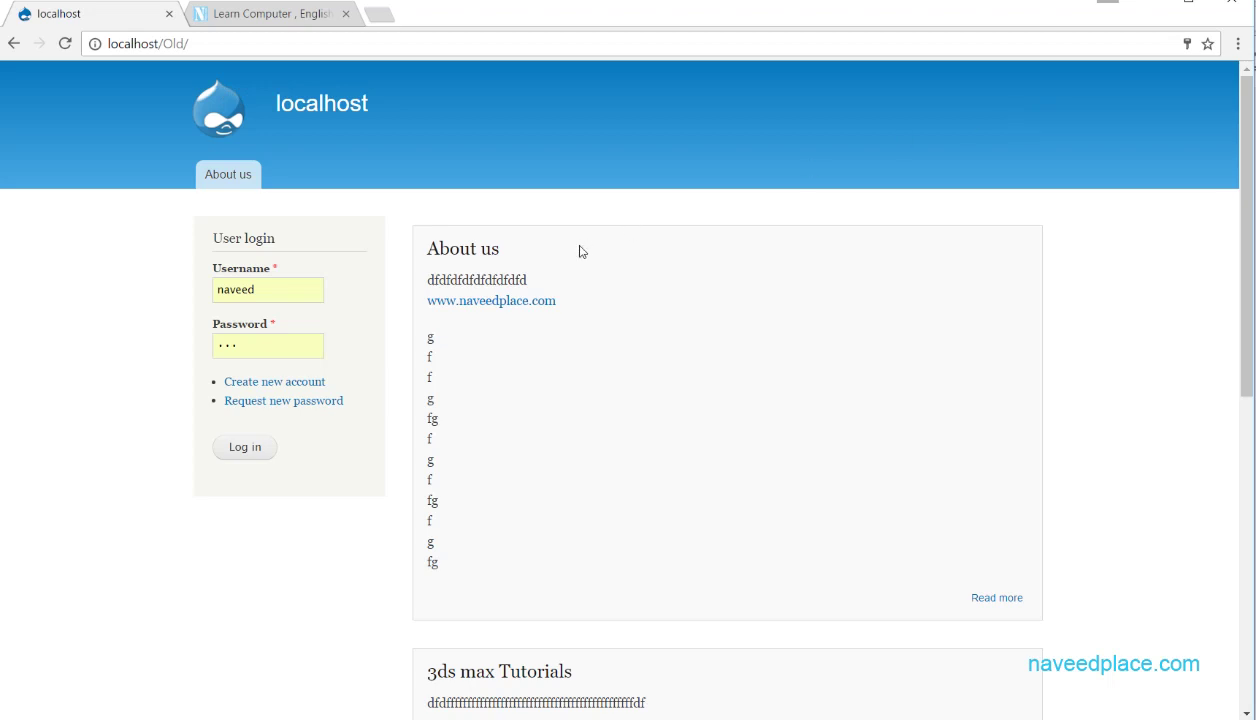
{"action": "double_click", "coordinate": [281, 289]}
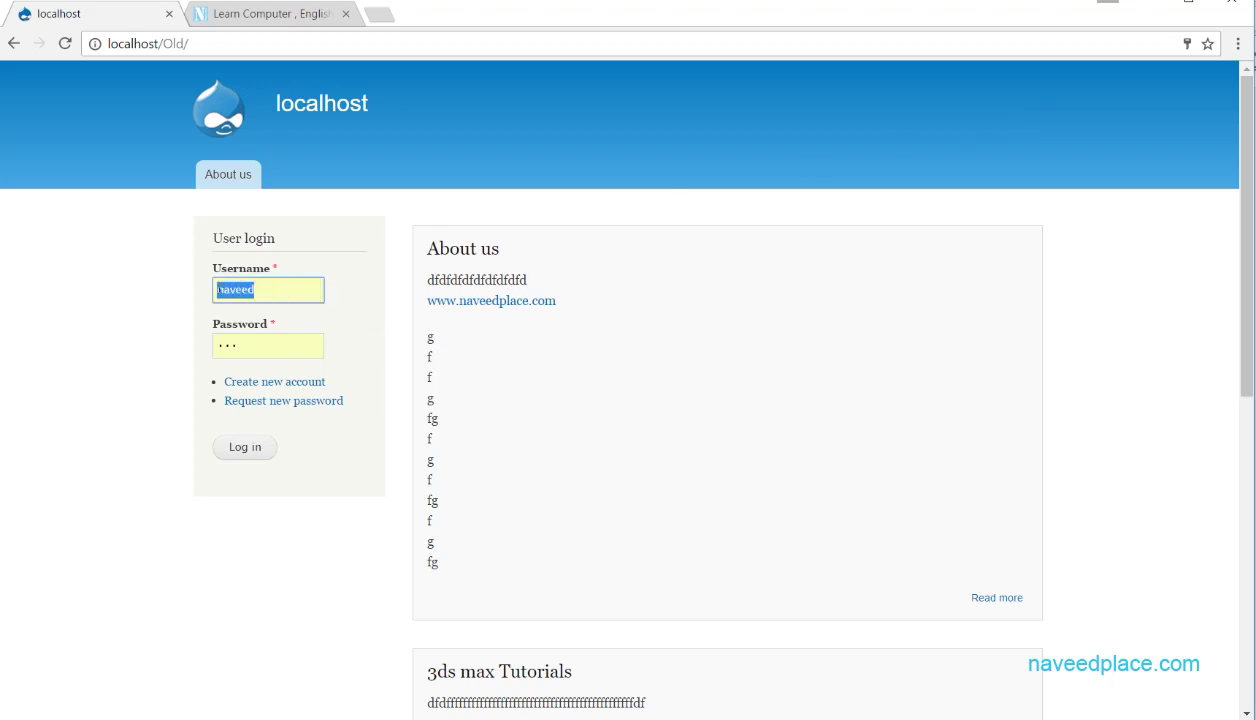
{"action": "left_click", "coordinate": [140, 322]}
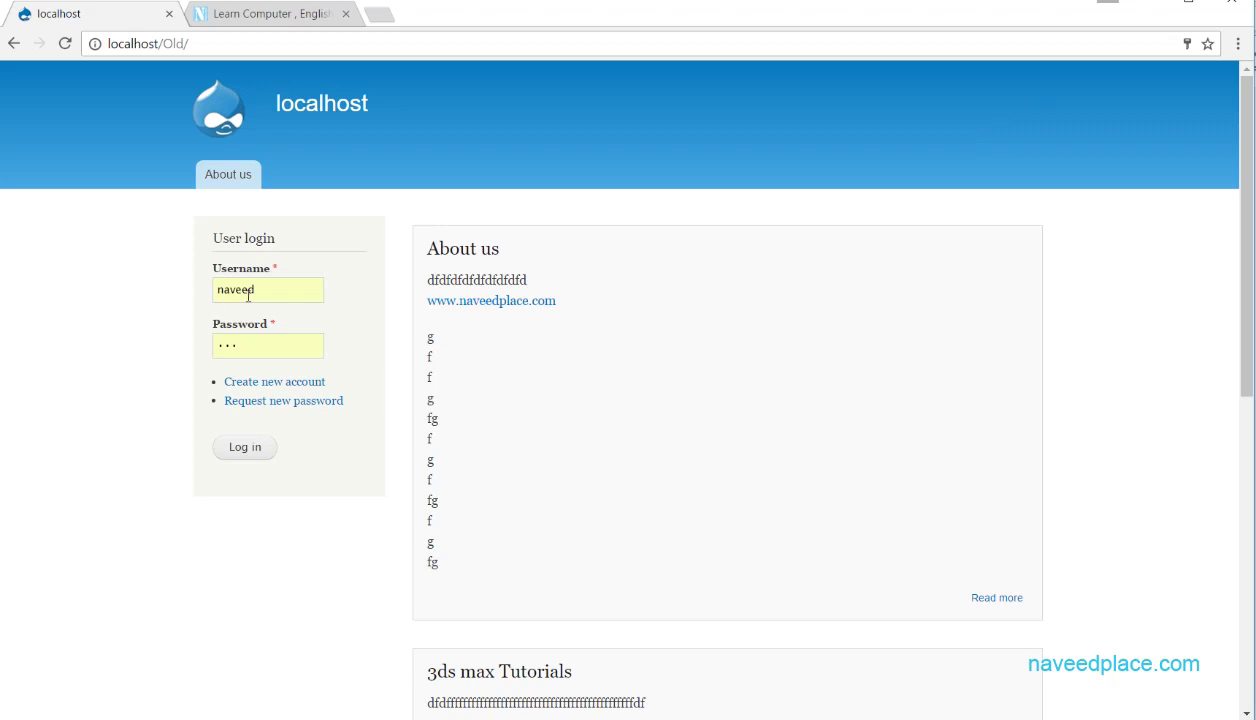
{"action": "left_click", "coordinate": [236, 447]}
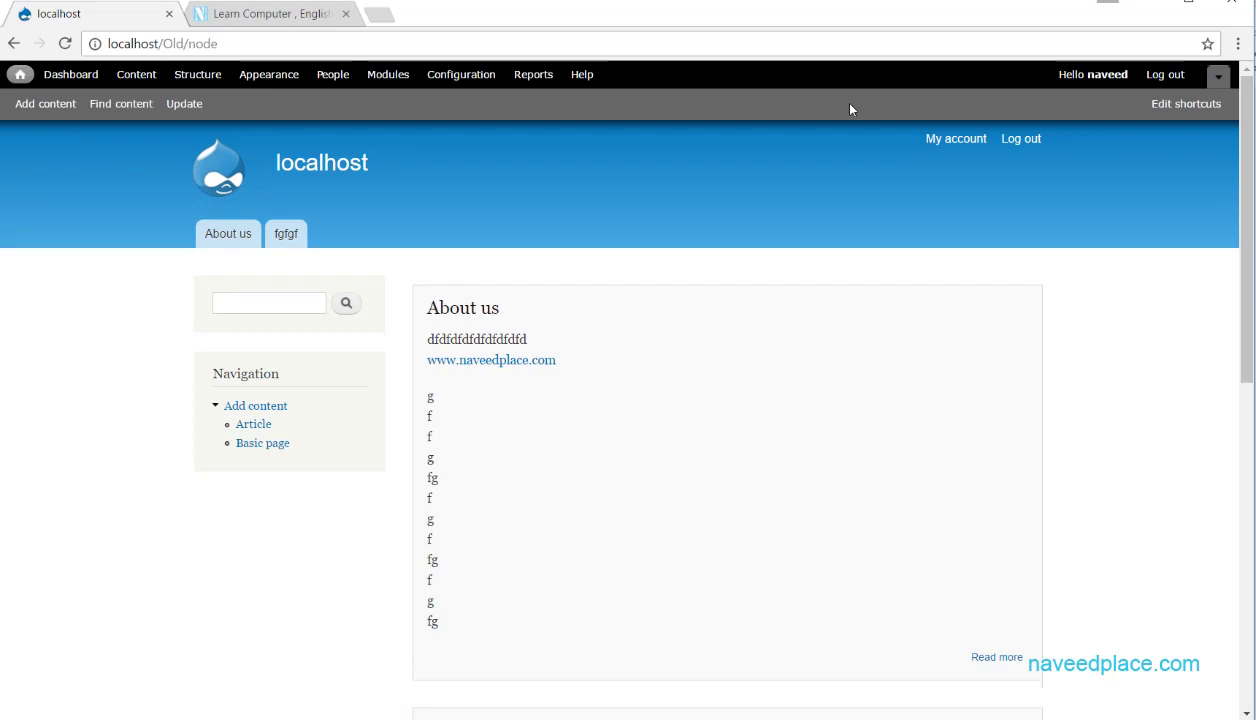
Examine the Navigation entry in the list of menus and compare it with the Navigation block on the home page.
{"action": "left_click", "coordinate": [197, 76]}
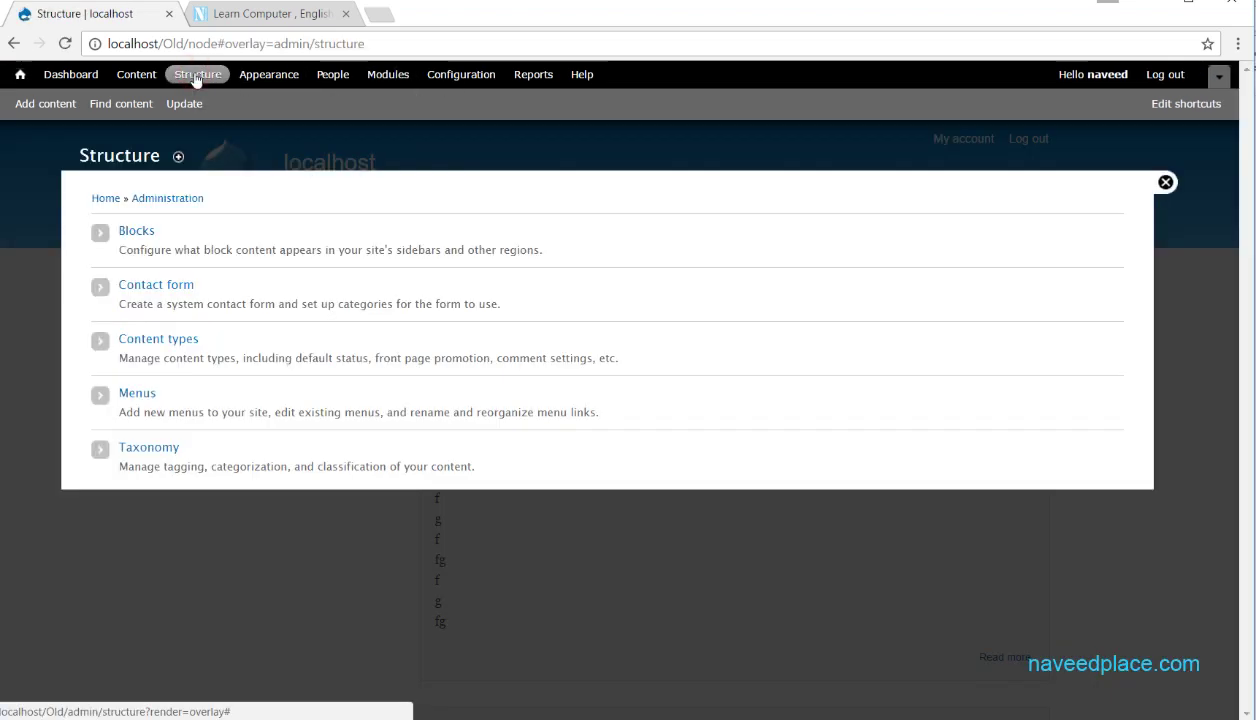
{"action": "left_click", "coordinate": [136, 392]}
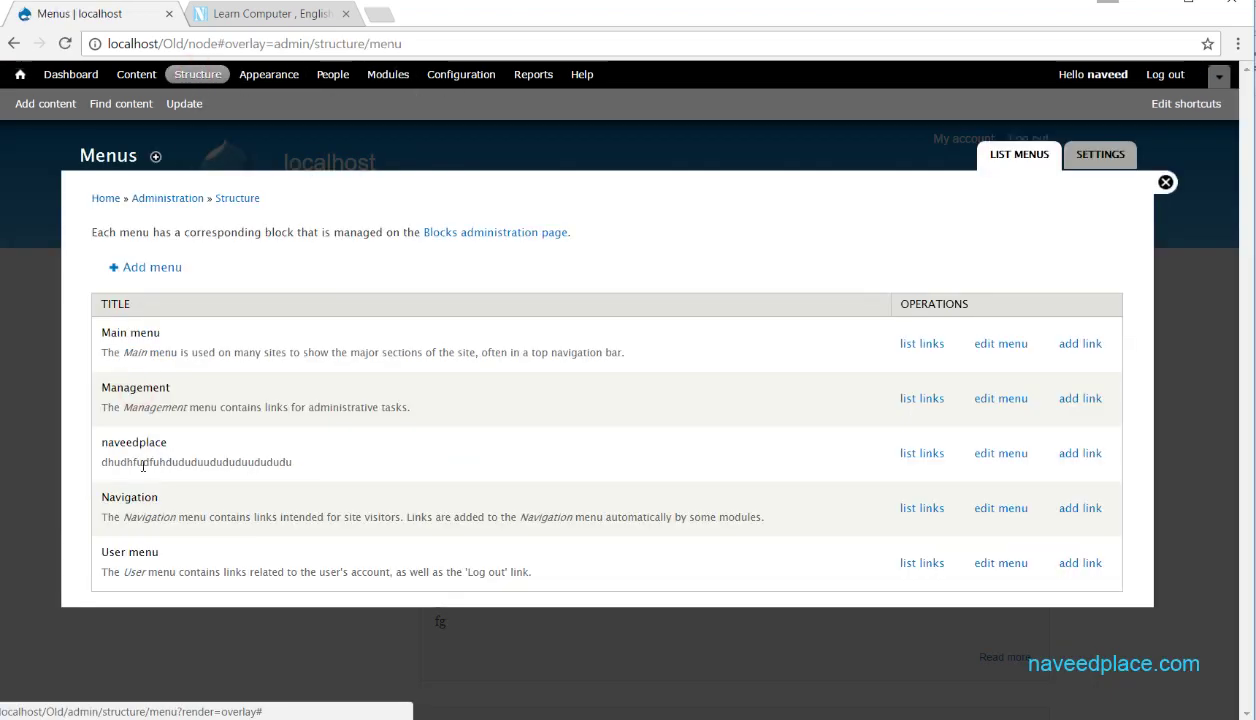
{"action": "left_click_drag", "start_coordinate": [159, 500], "coordinate": [96, 503]}
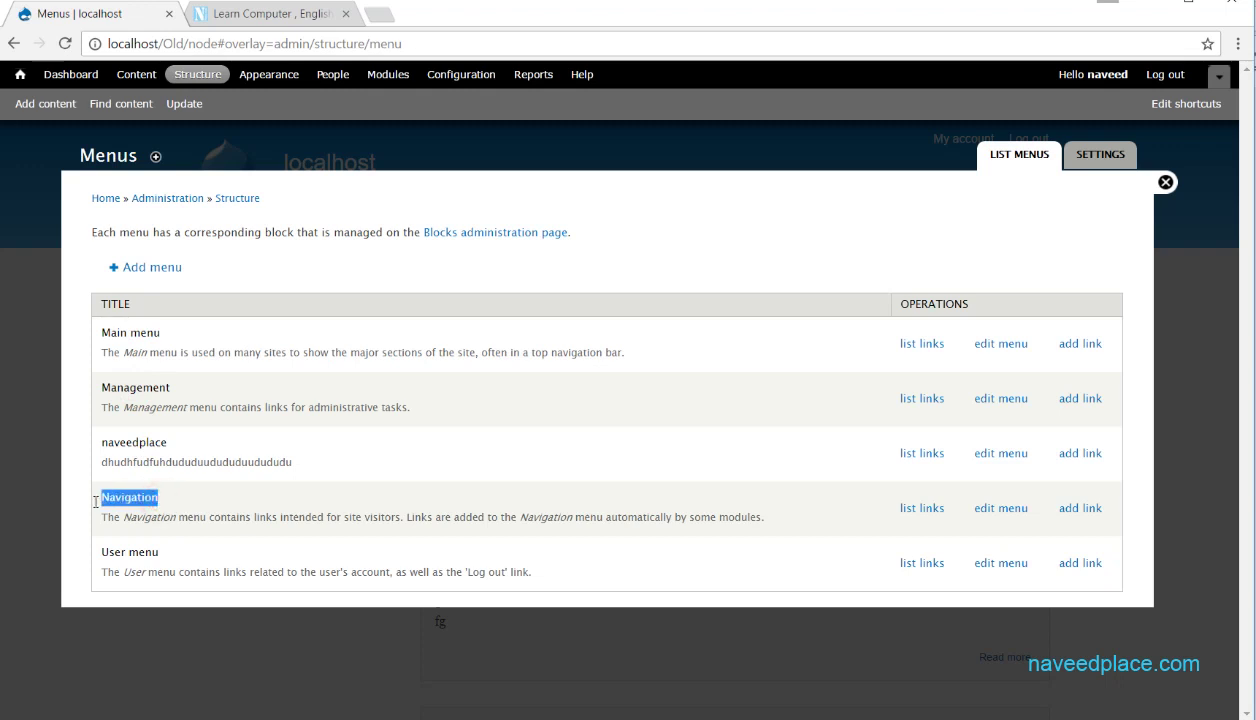
{"action": "left_click", "coordinate": [1166, 182]}
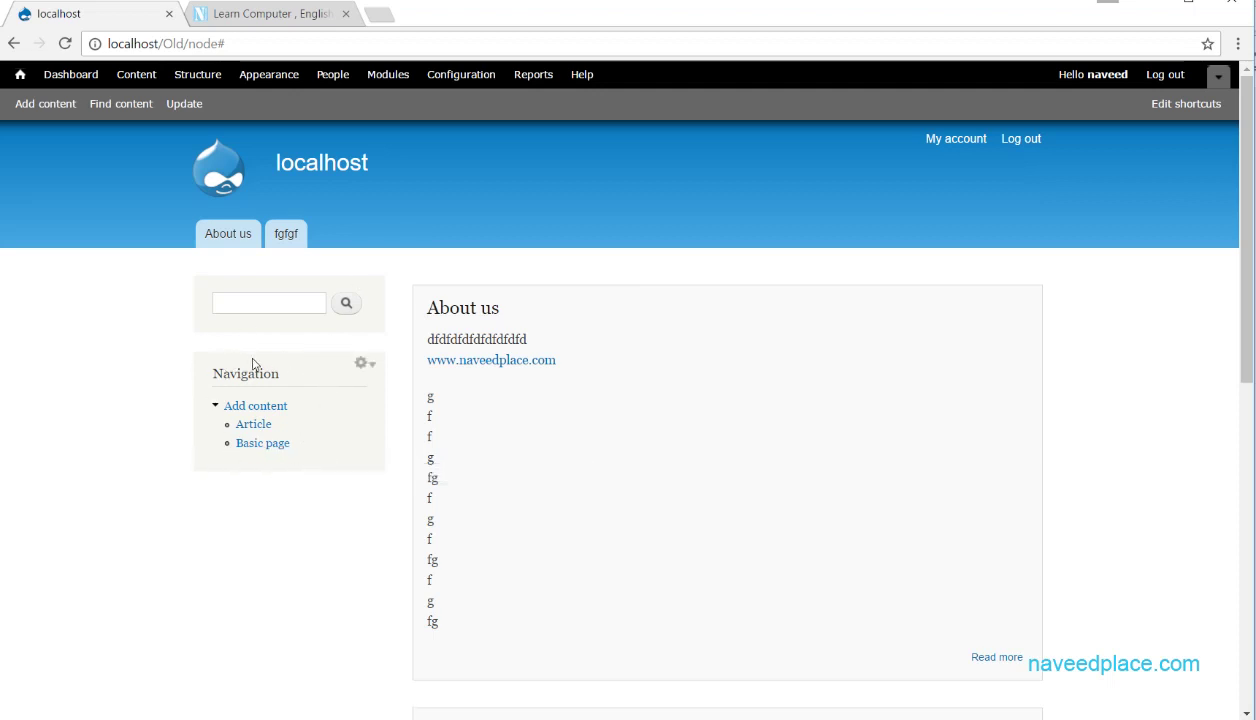
Examine the User menu entry in the list of menus and return to the home page to view the account links.
{"action": "left_click", "coordinate": [197, 74]}
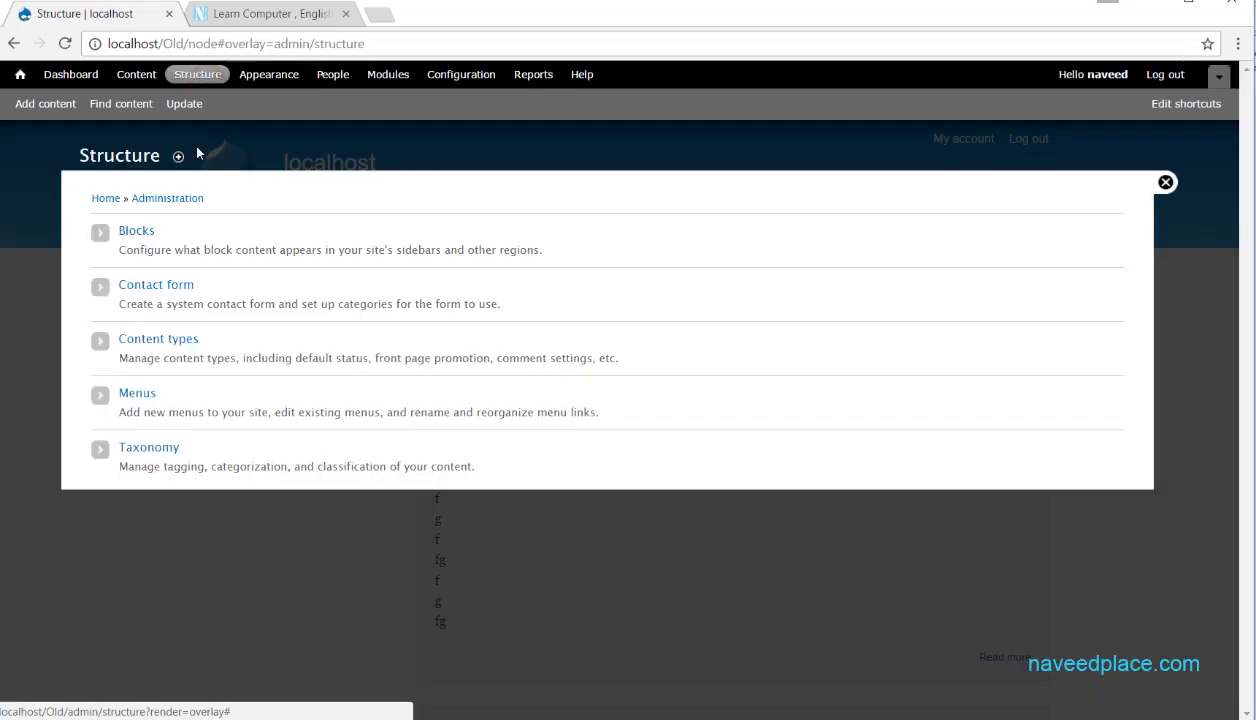
{"action": "left_click", "coordinate": [152, 393]}
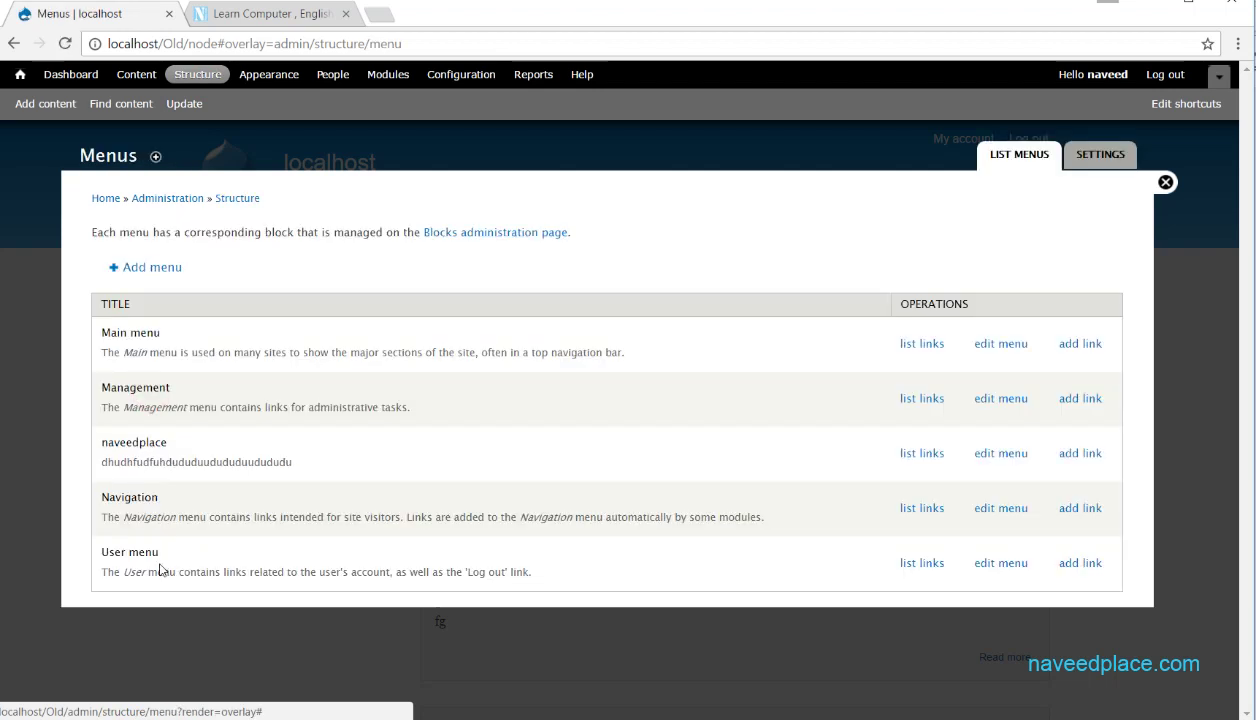
{"action": "left_click", "coordinate": [1167, 183]}
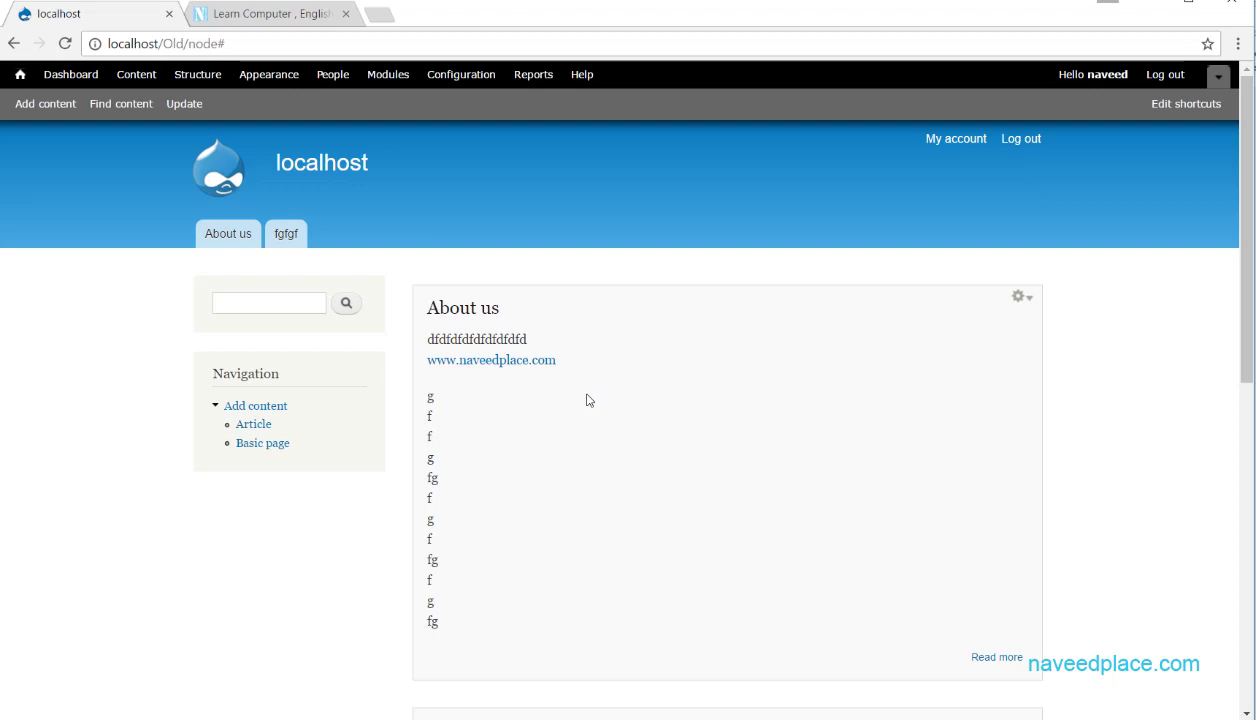
View the links contained in the Main menu and return to the list of menus.
{"action": "left_click", "coordinate": [197, 76]}
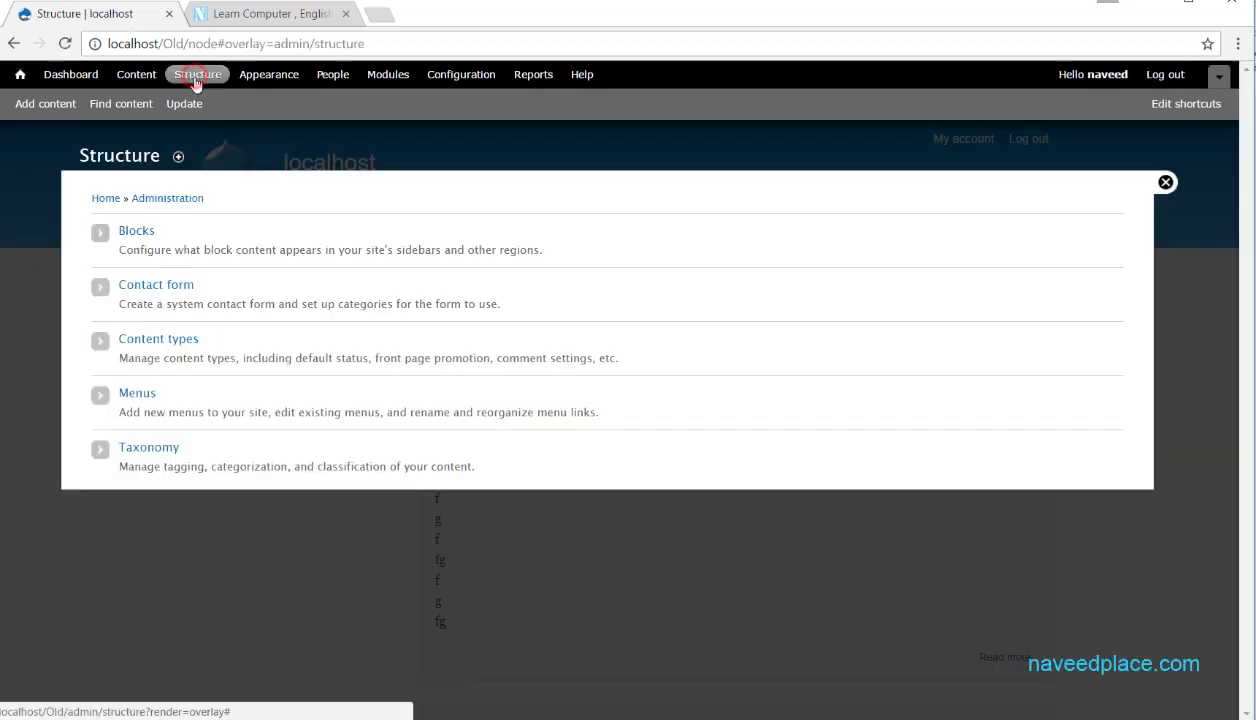
{"action": "left_click", "coordinate": [138, 392]}
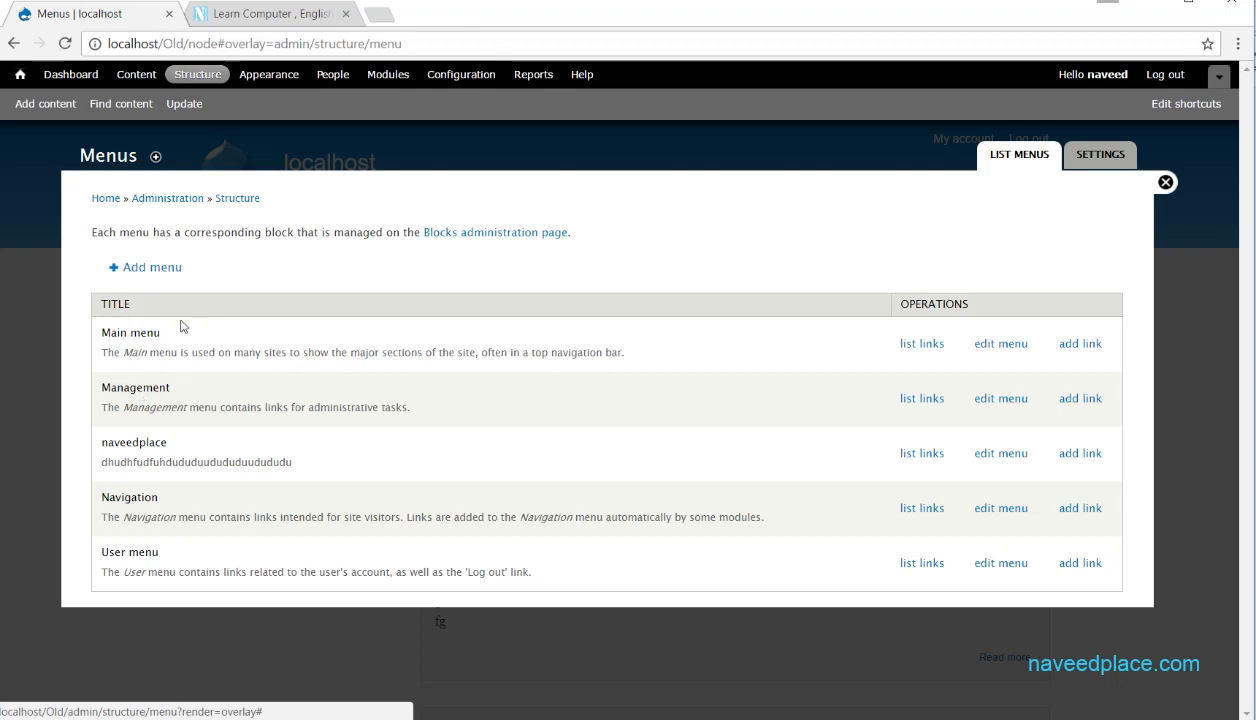
{"action": "left_click_drag", "start_coordinate": [172, 350], "coordinate": [108, 352]}
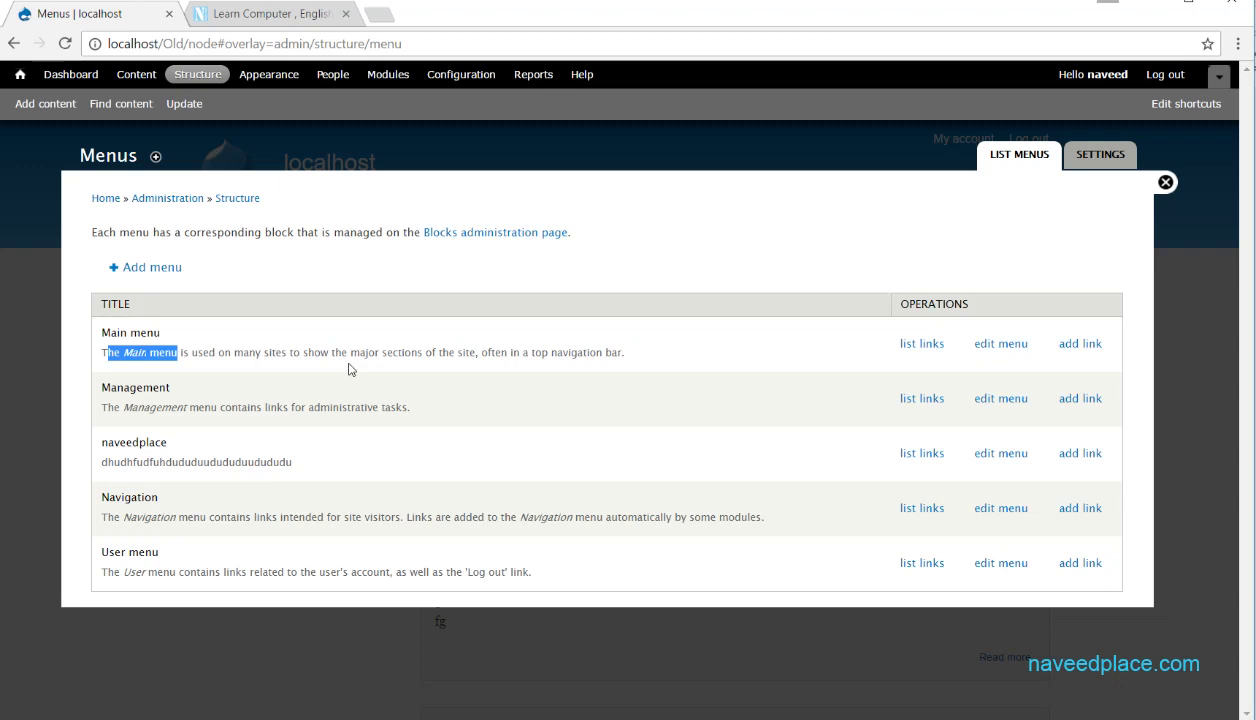
{"action": "left_click", "coordinate": [908, 344]}
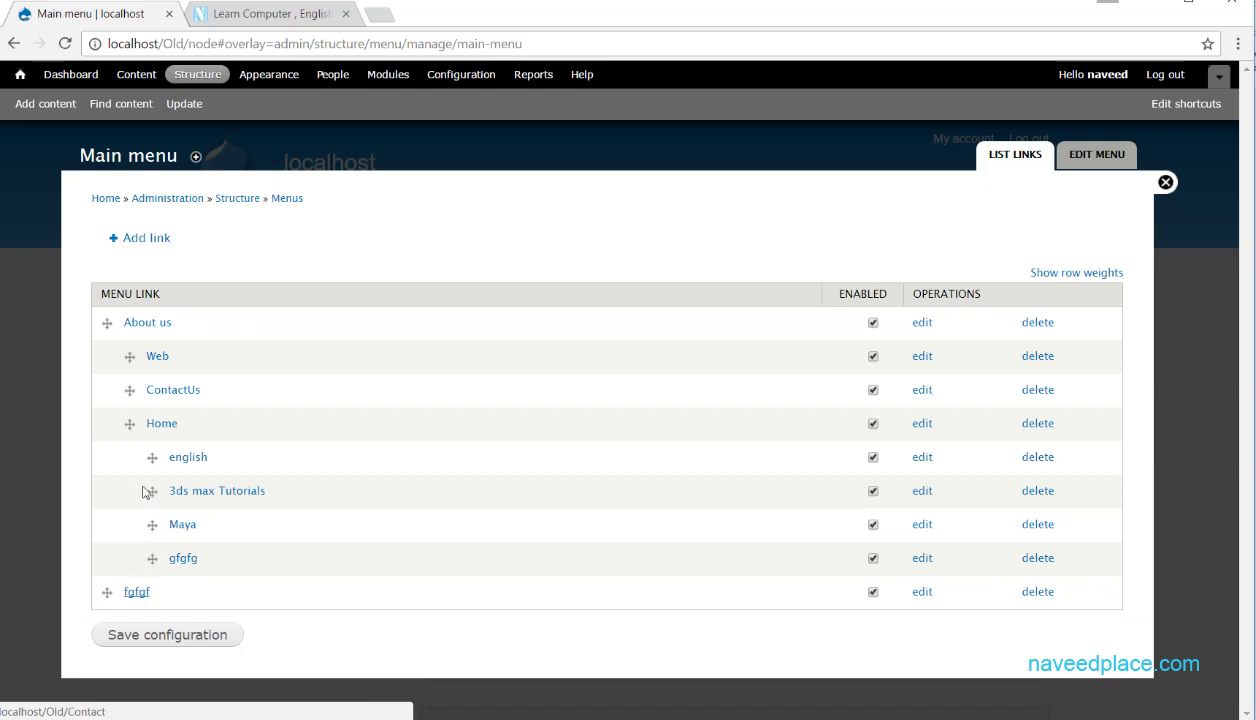
{"action": "left_click", "coordinate": [14, 43]}
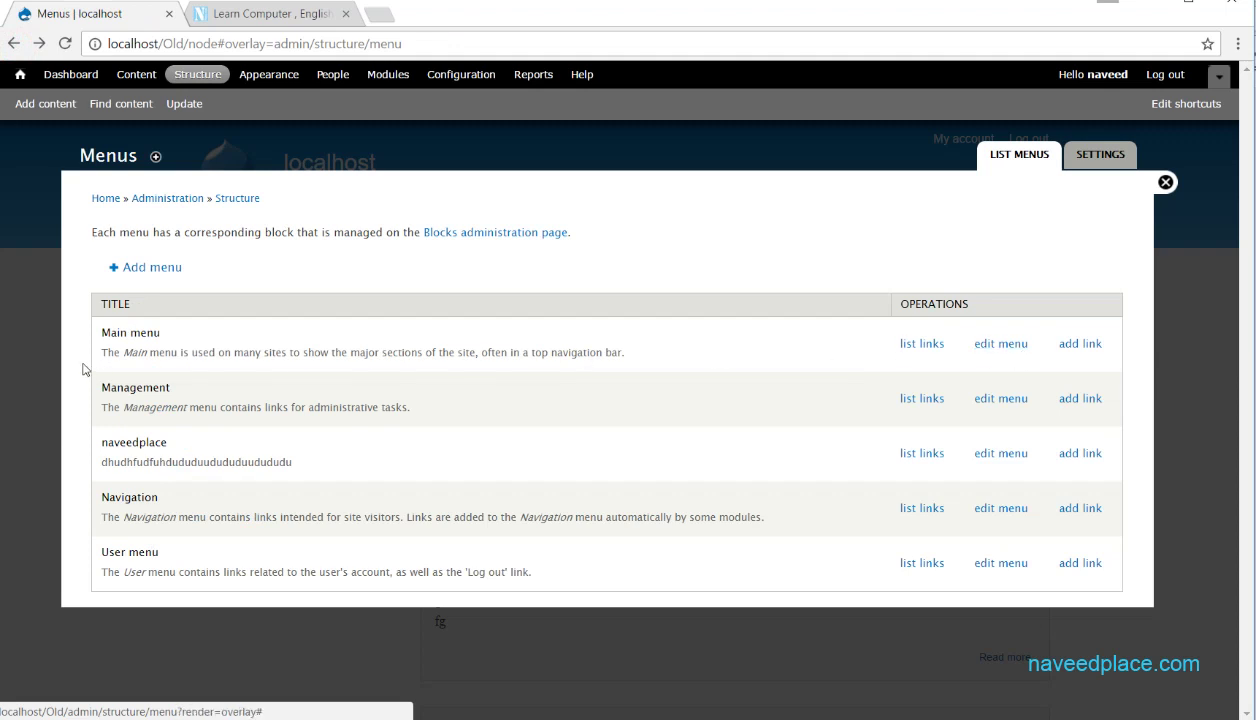
Read the Main menu's description, view its edit form without changing anything, and return to the home page.
{"action": "left_click_drag", "start_coordinate": [170, 340], "coordinate": [638, 355]}
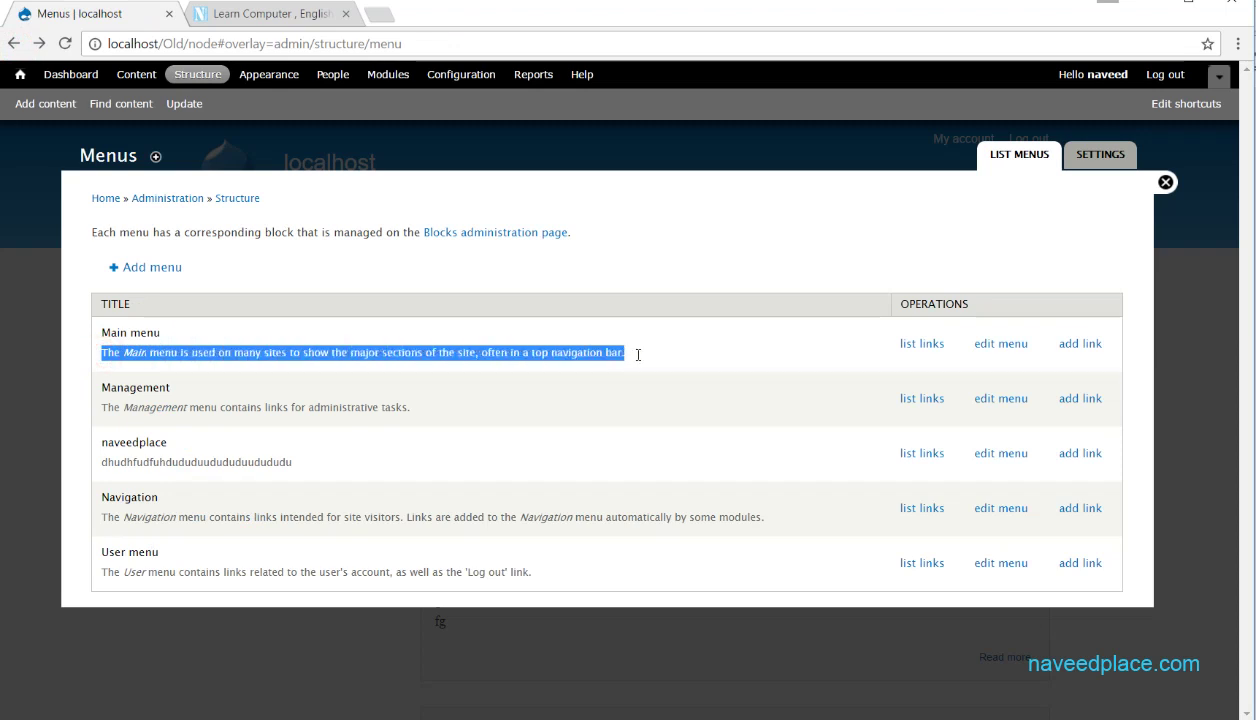
{"action": "left_click", "coordinate": [1001, 345]}
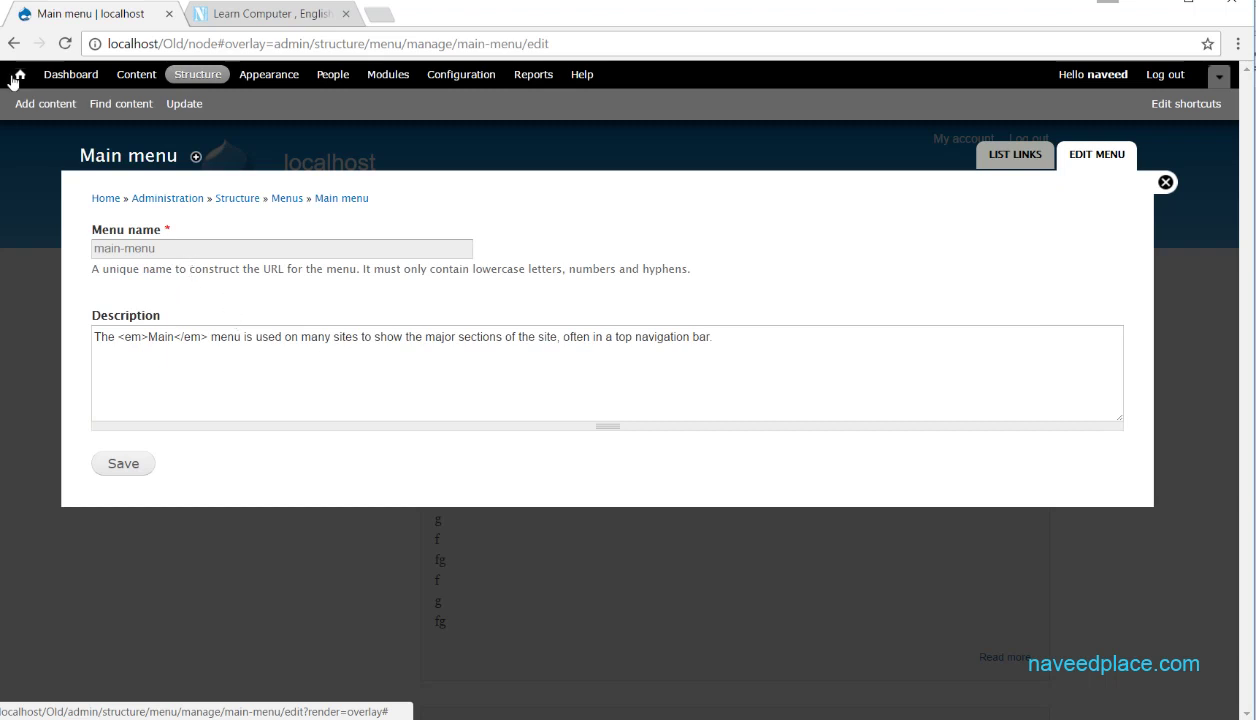
{"action": "left_click", "coordinate": [14, 43]}
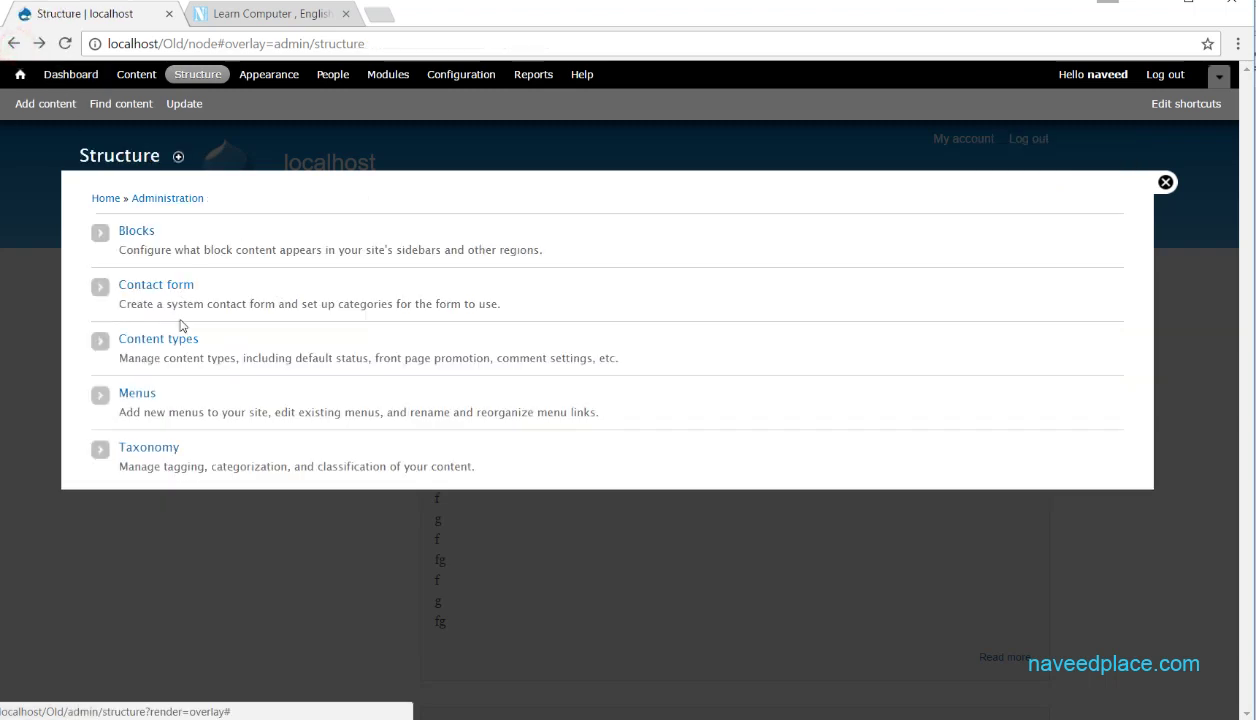
{"action": "left_click", "coordinate": [148, 394]}
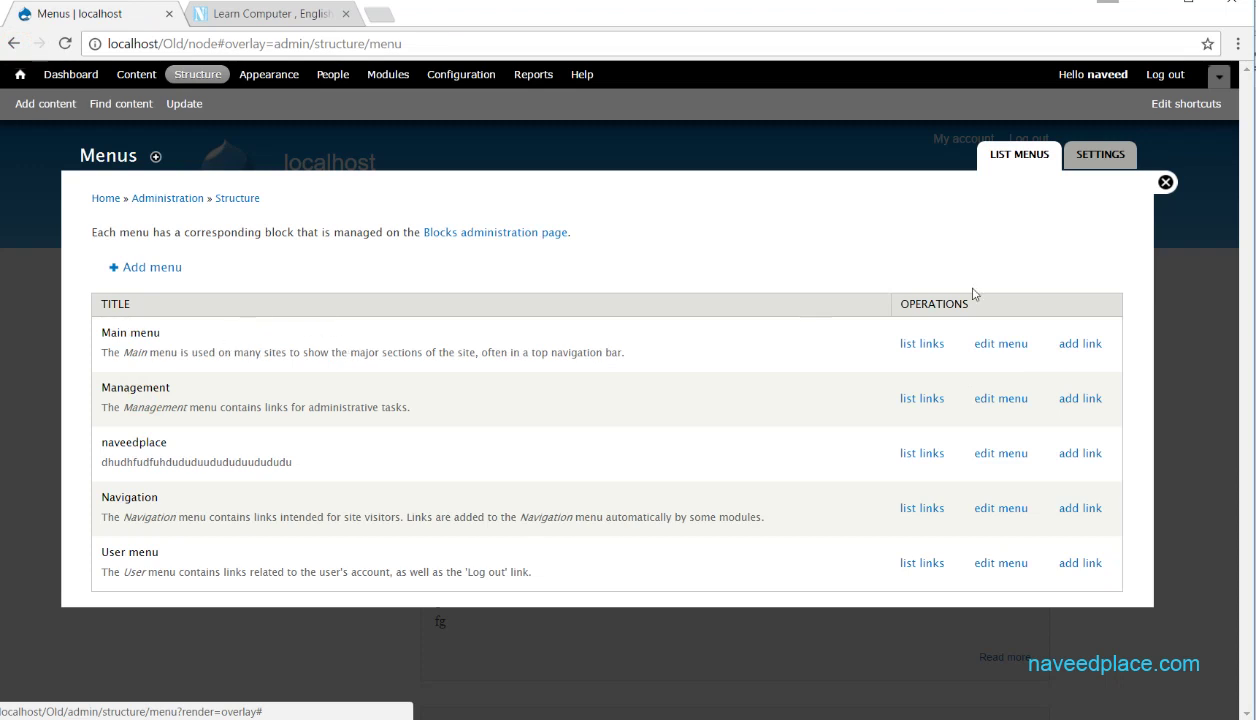
{"action": "left_click", "coordinate": [1163, 183]}
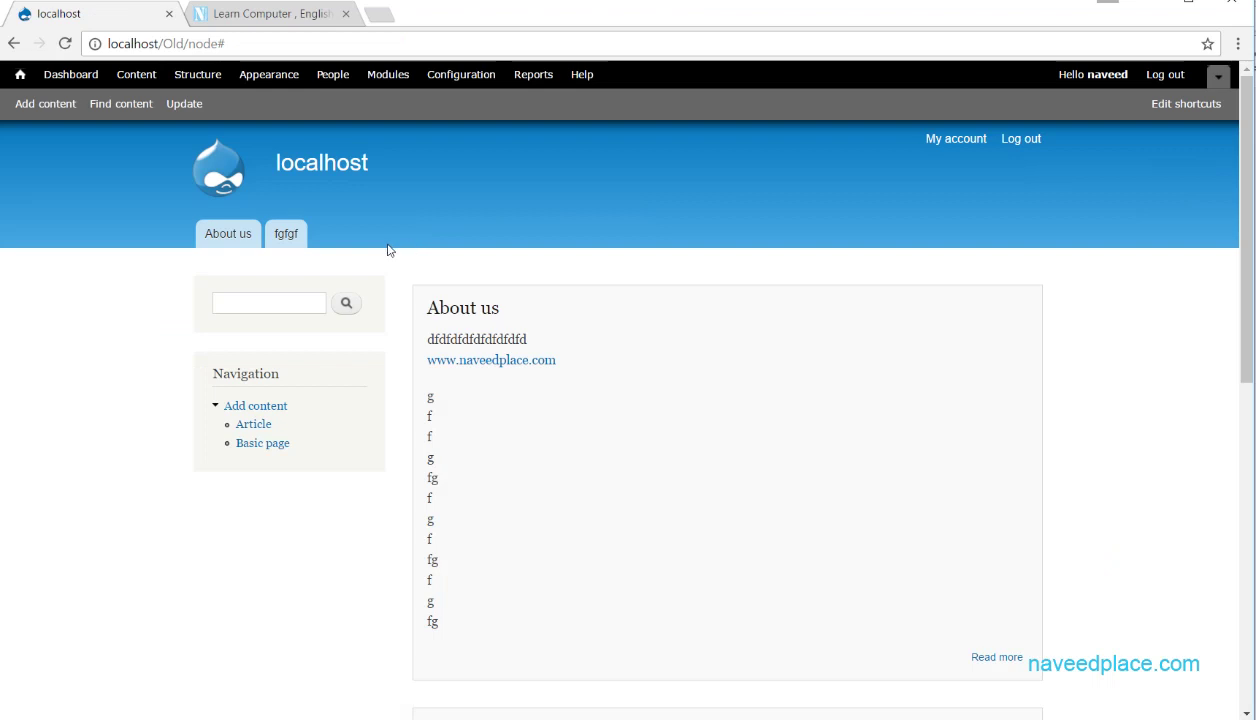
{"action": "left_click", "coordinate": [203, 79]}
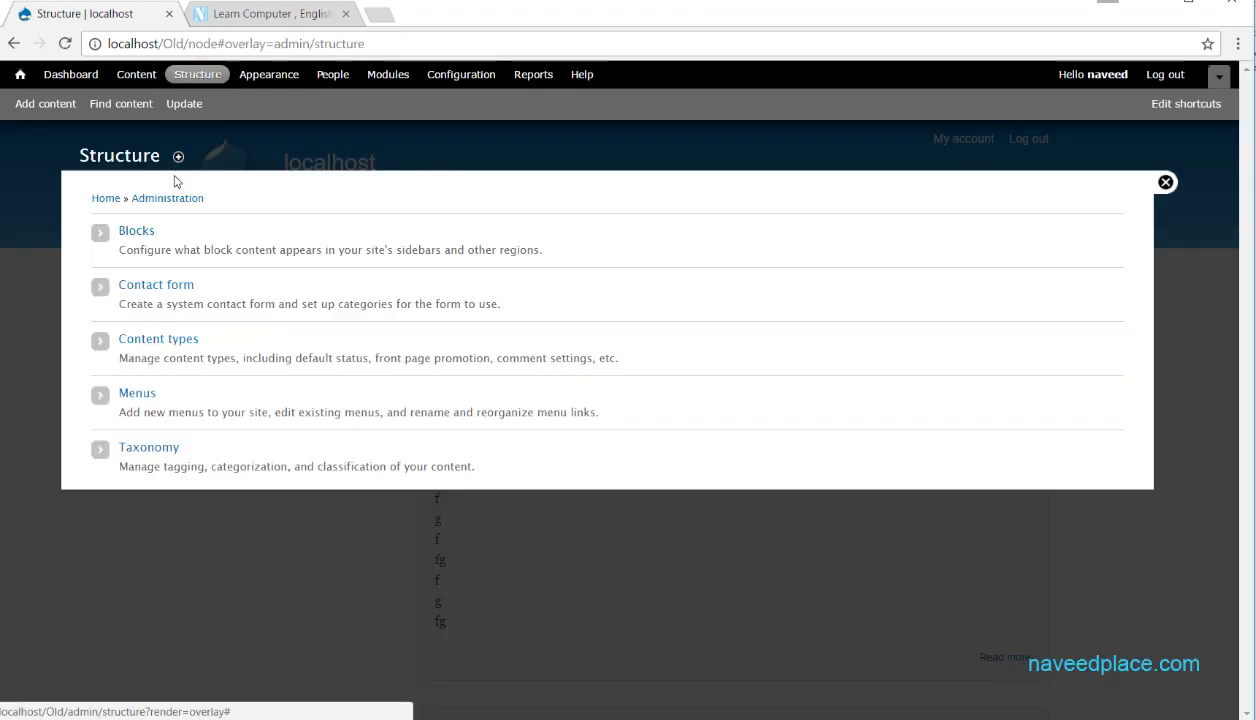
{"action": "left_click", "coordinate": [143, 395]}
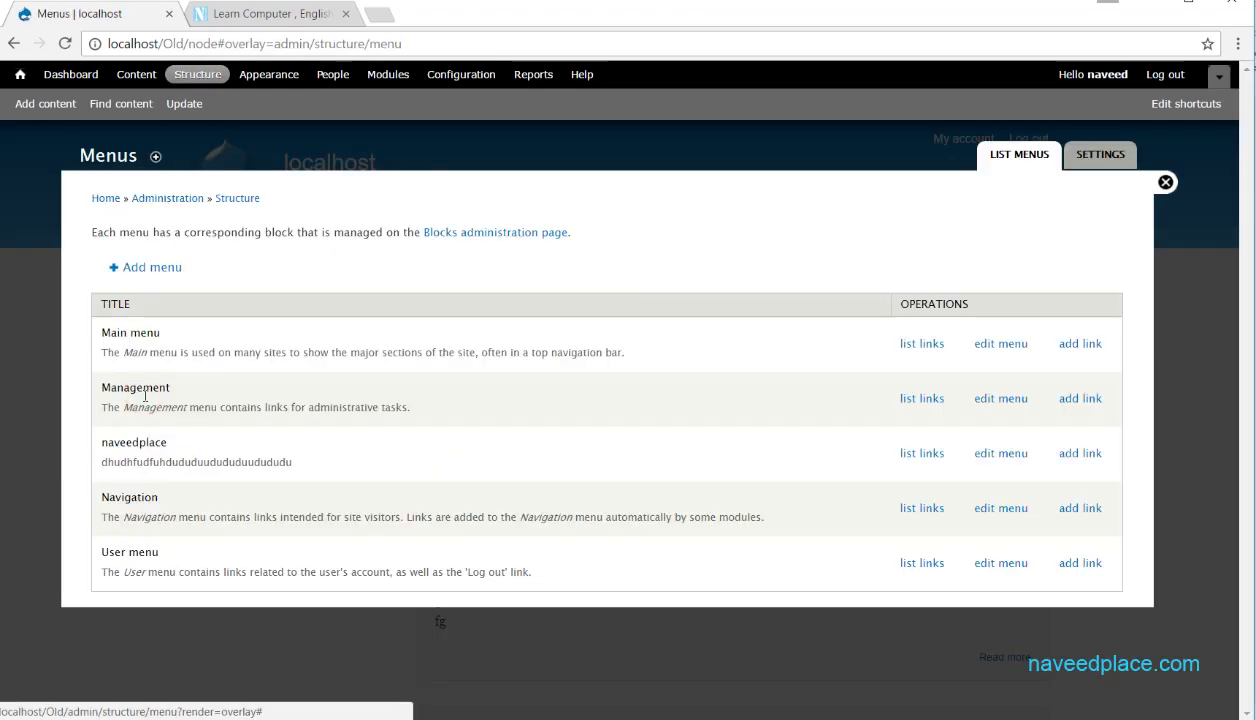
{"action": "left_click", "coordinate": [1080, 344]}
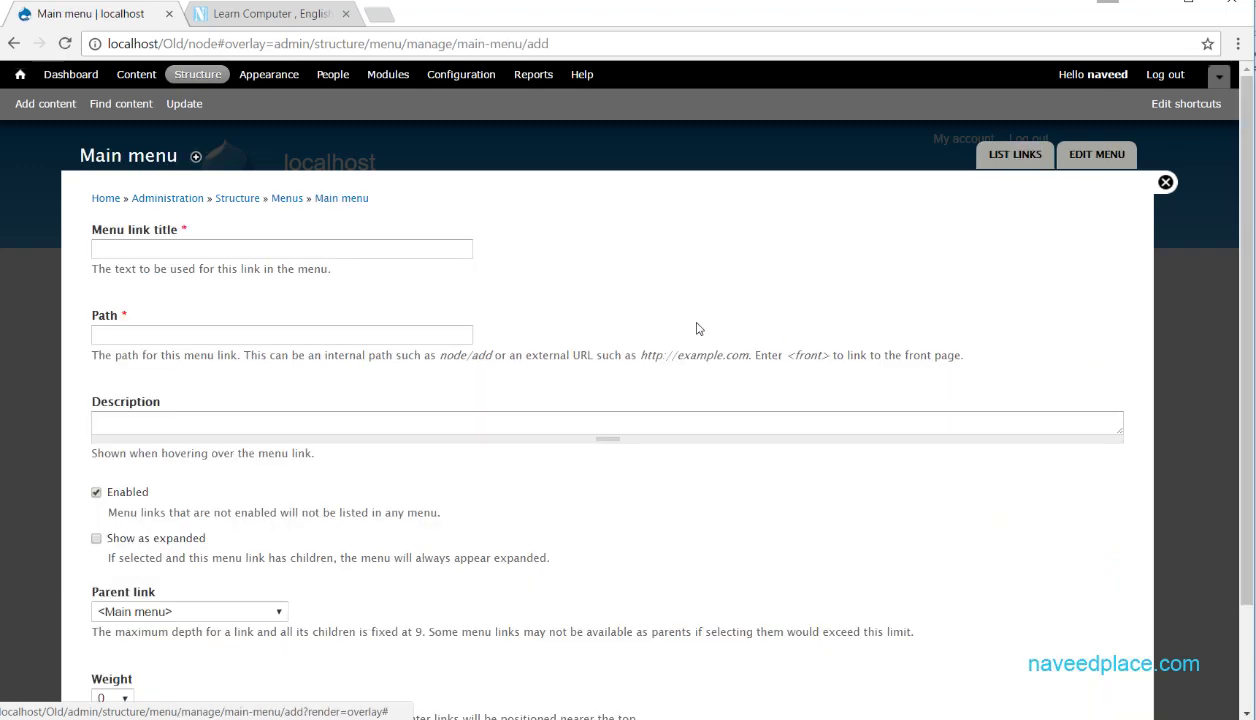
{"action": "left_click_drag", "start_coordinate": [1245, 222], "coordinate": [1204, 165]}
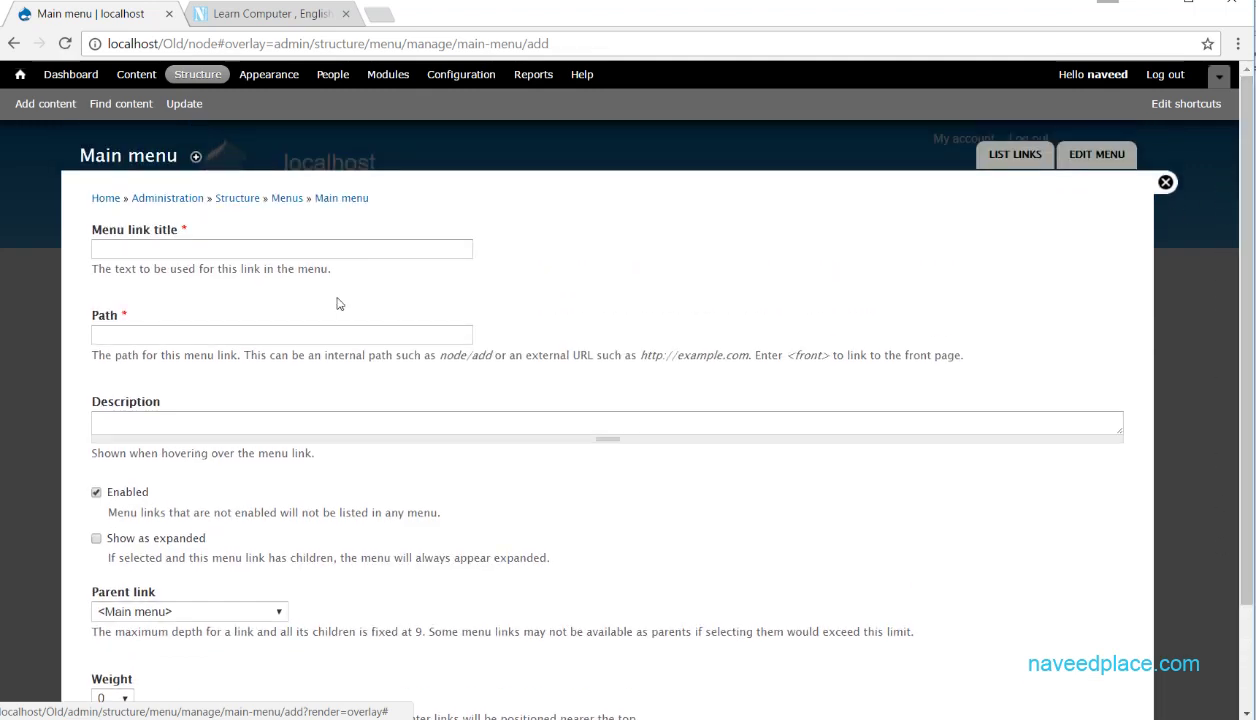
{"action": "left_click", "coordinate": [212, 250]}
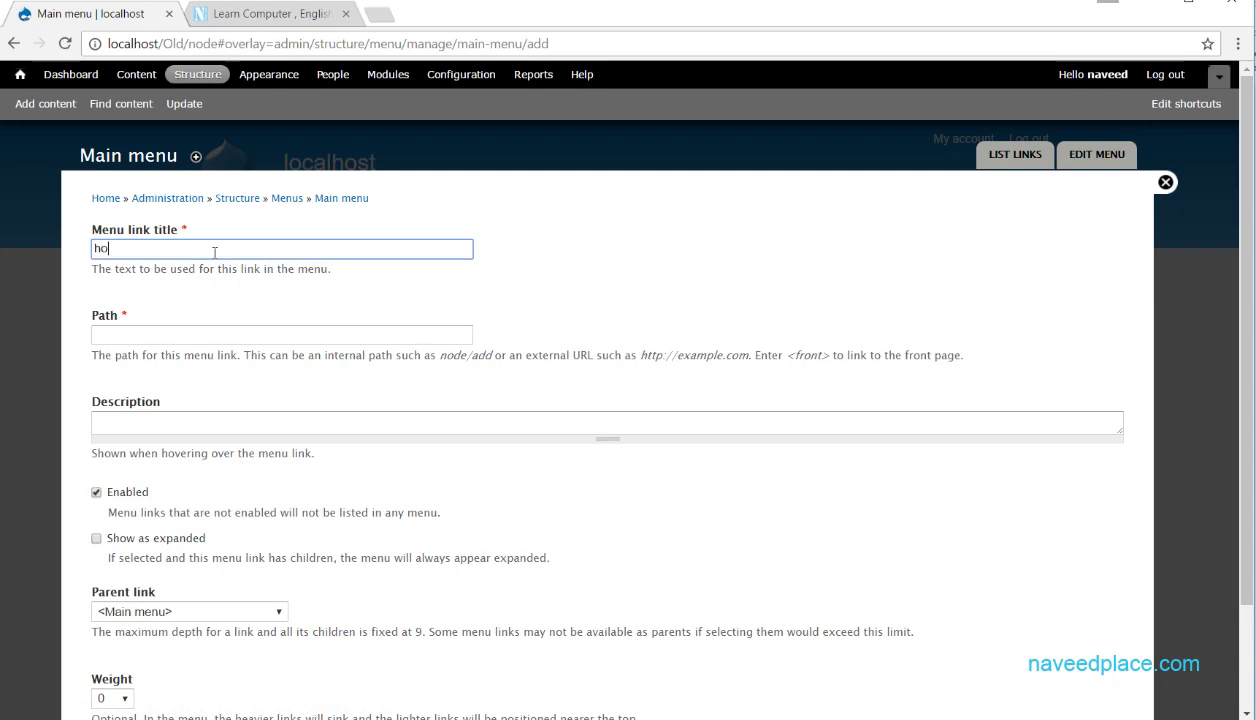
{"action": "left_click", "coordinate": [138, 337]}
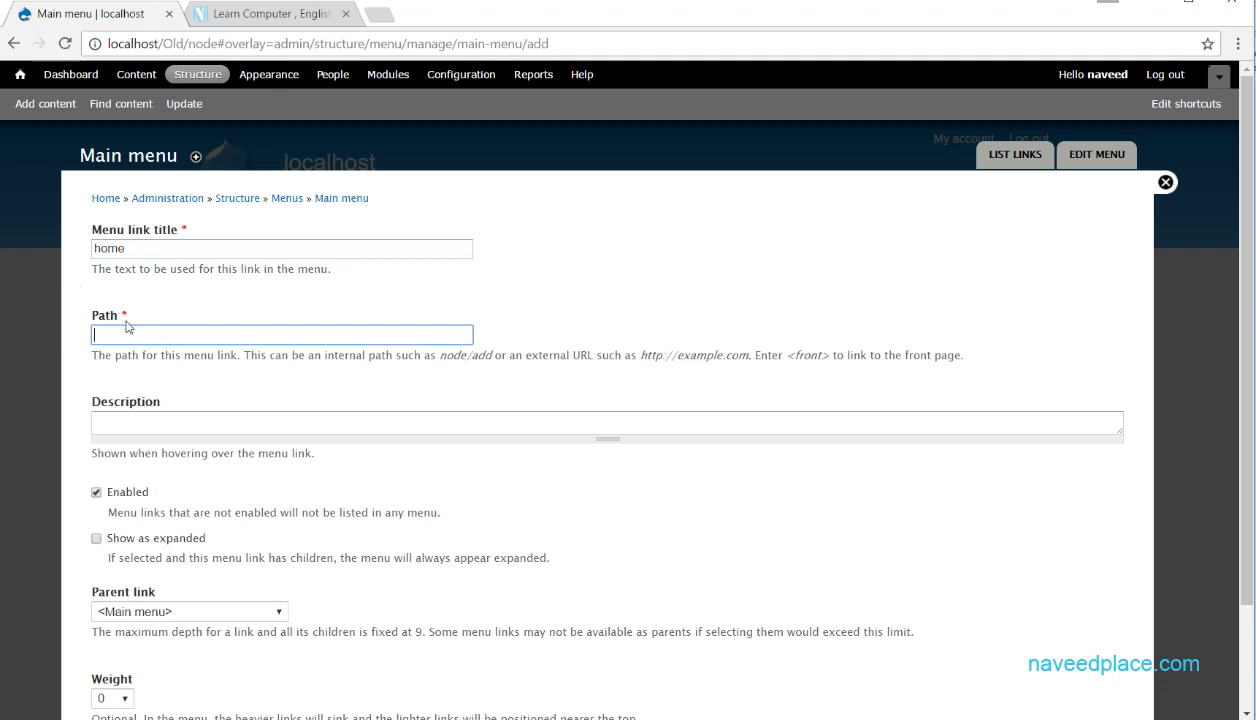
{"action": "left_click", "coordinate": [1165, 182]}
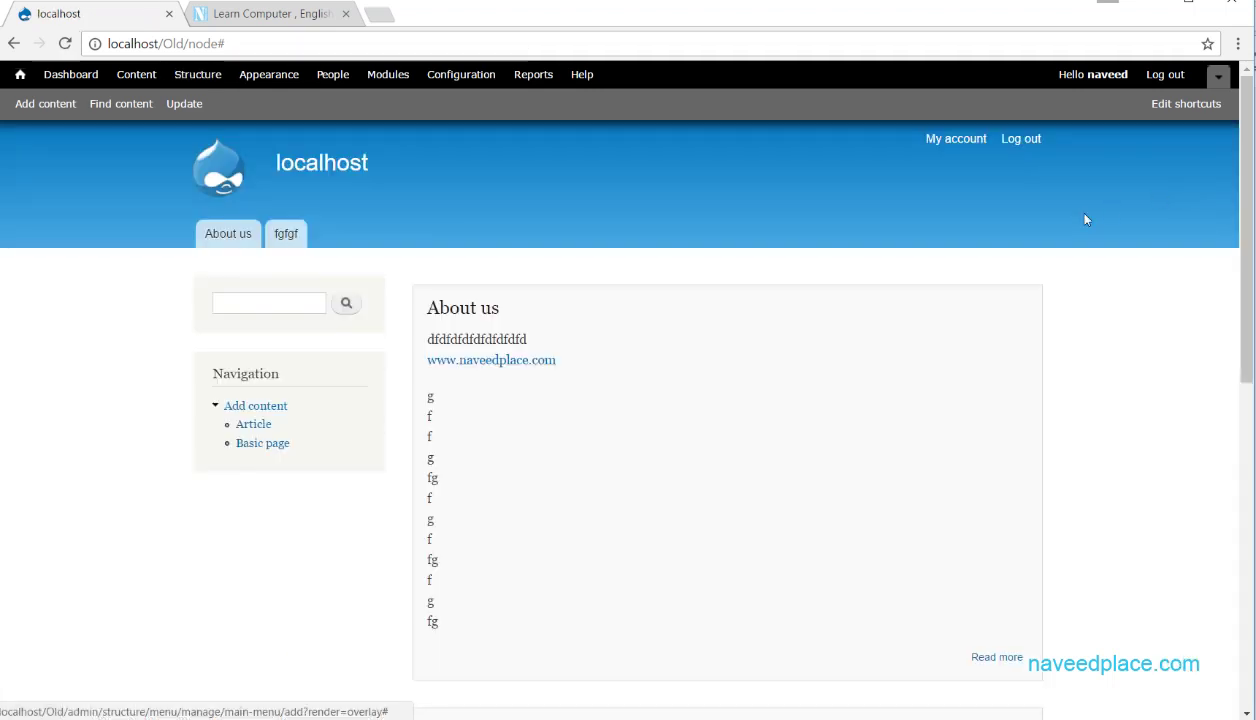
Open the About us page, examine the parts of its address, and copy the path part Aboutus.
{"action": "left_click", "coordinate": [228, 234]}
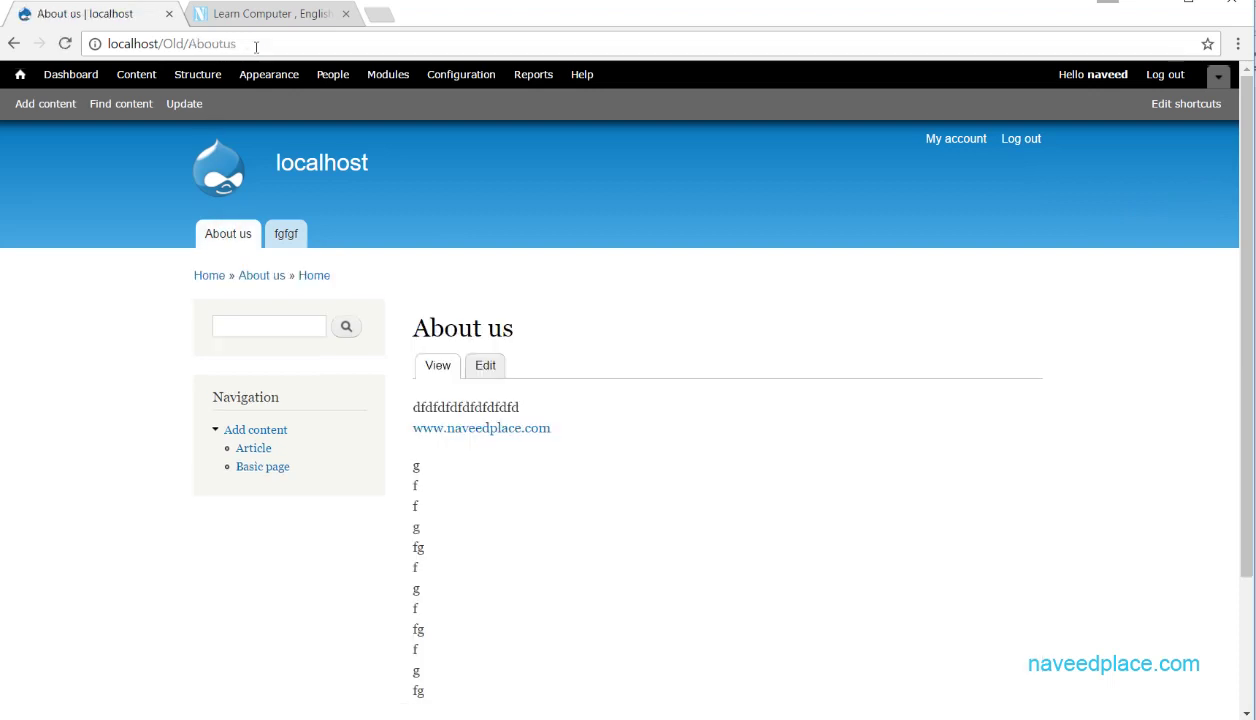
{"action": "left_click_drag", "start_coordinate": [256, 47], "coordinate": [104, 48]}
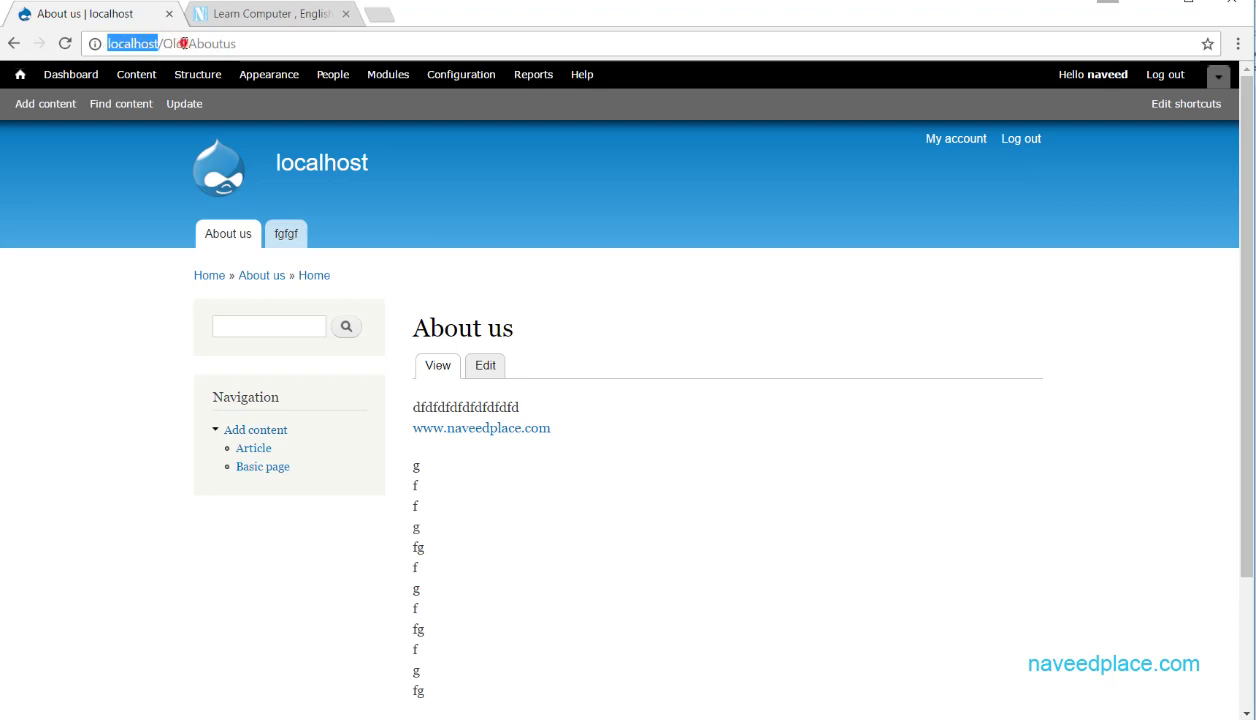
{"action": "left_click_drag", "start_coordinate": [184, 44], "coordinate": [167, 44]}
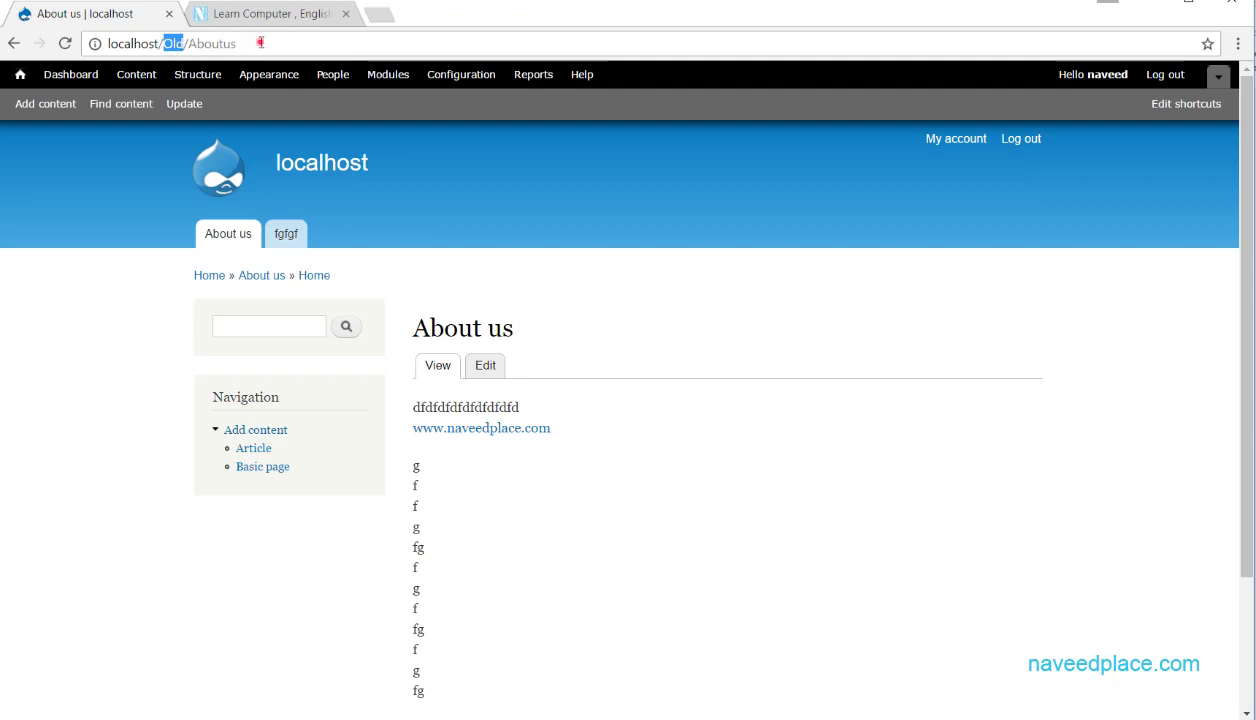
{"action": "left_click_drag", "start_coordinate": [240, 44], "coordinate": [187, 44]}
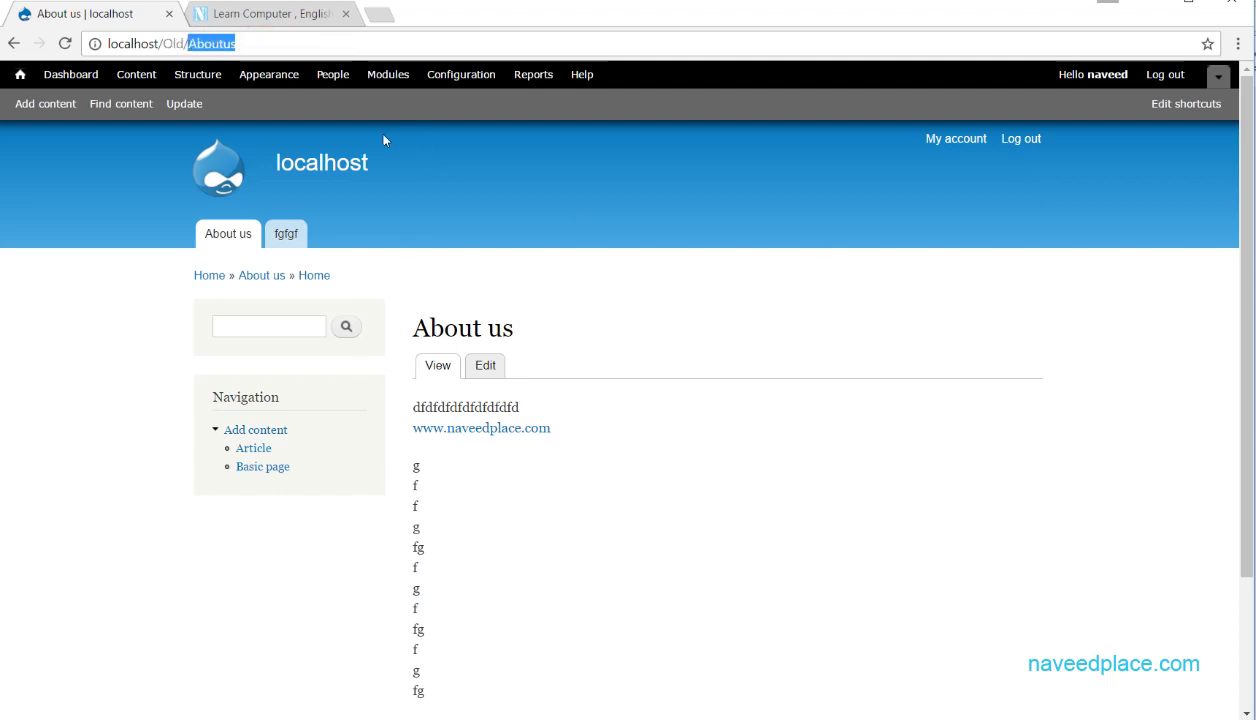
{"action": "left_click", "coordinate": [246, 44]}
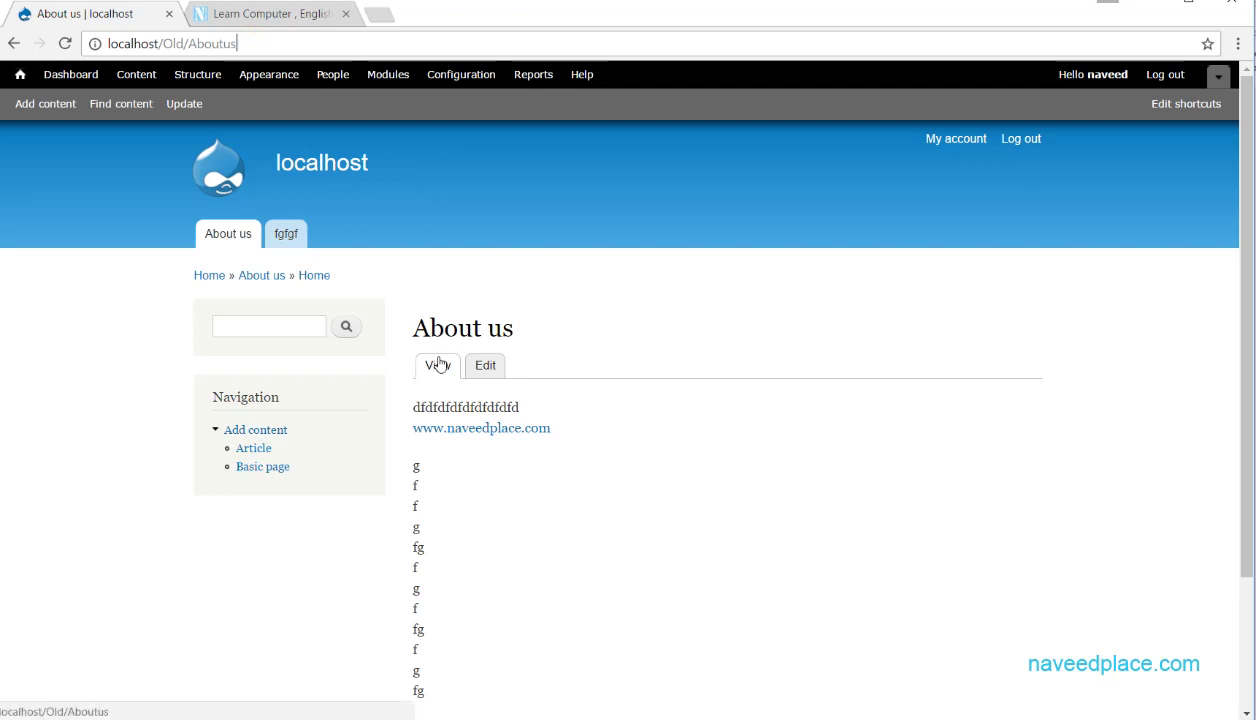
{"action": "left_click_drag", "start_coordinate": [237, 44], "coordinate": [191, 45]}
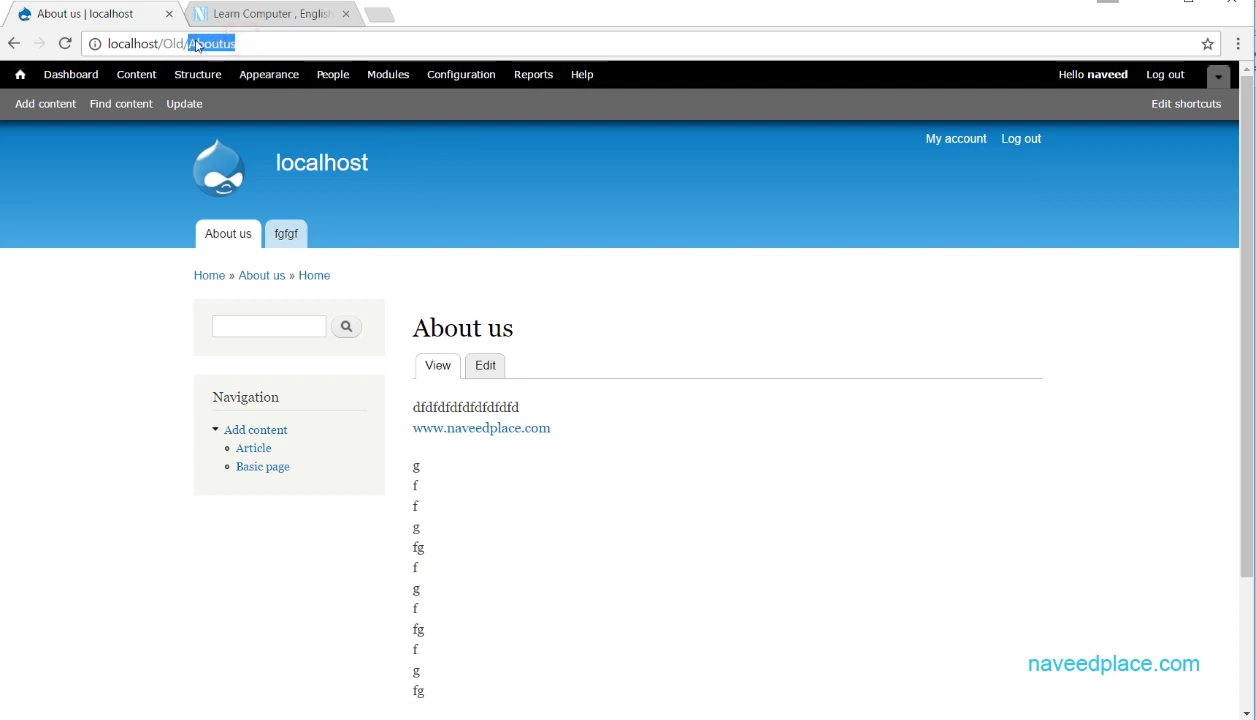
{"action": "right_click", "coordinate": [196, 45]}
{"action": "left_click", "coordinate": [235, 107]}
Start a new Main menu link titled gfgfgfgfg with the copied path Aboutus and the description fgf.
{"action": "left_click", "coordinate": [195, 76]}
{"action": "left_click", "coordinate": [137, 395]}
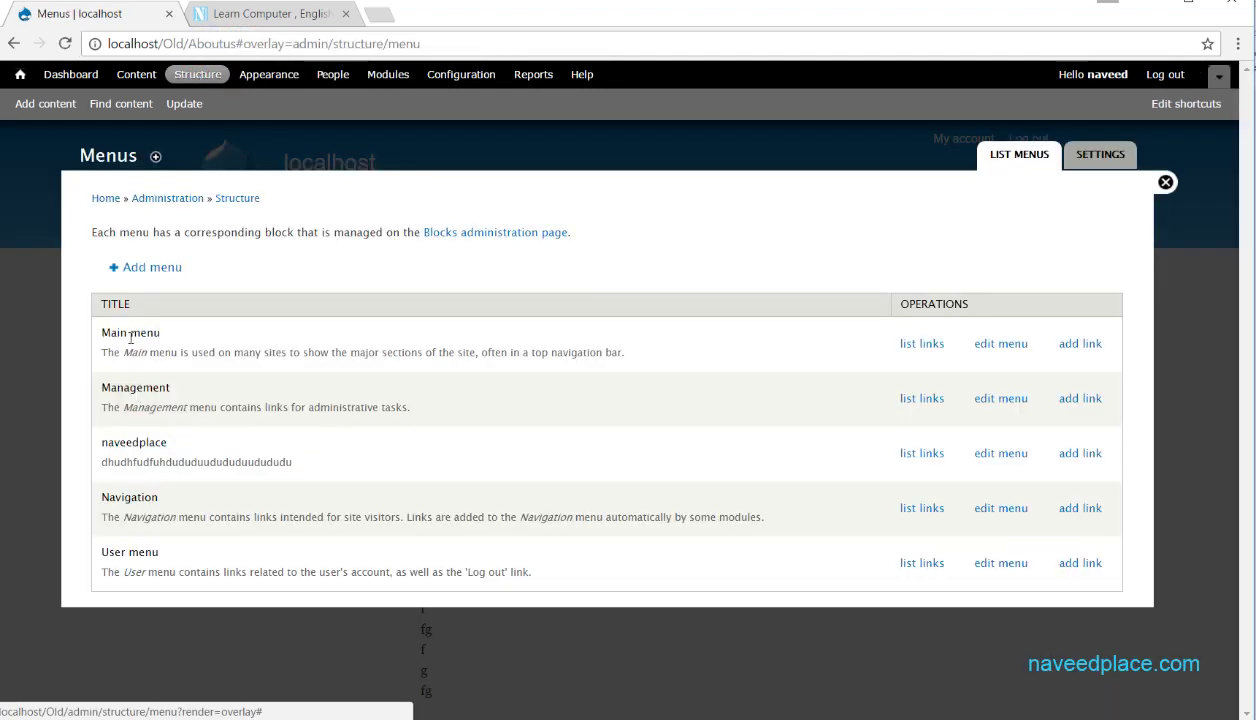
{"action": "left_click", "coordinate": [1070, 346]}
{"action": "left_click", "coordinate": [158, 251]}
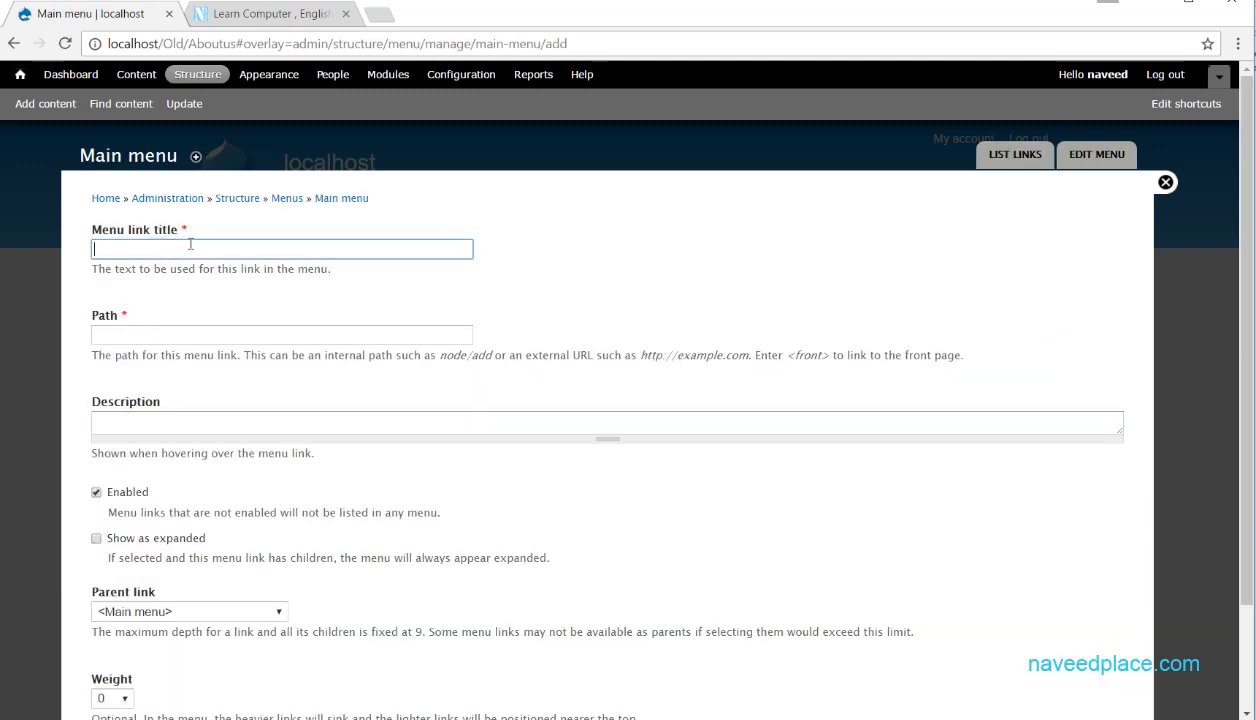
{"action": "type", "text": "gfgfgfgf"}
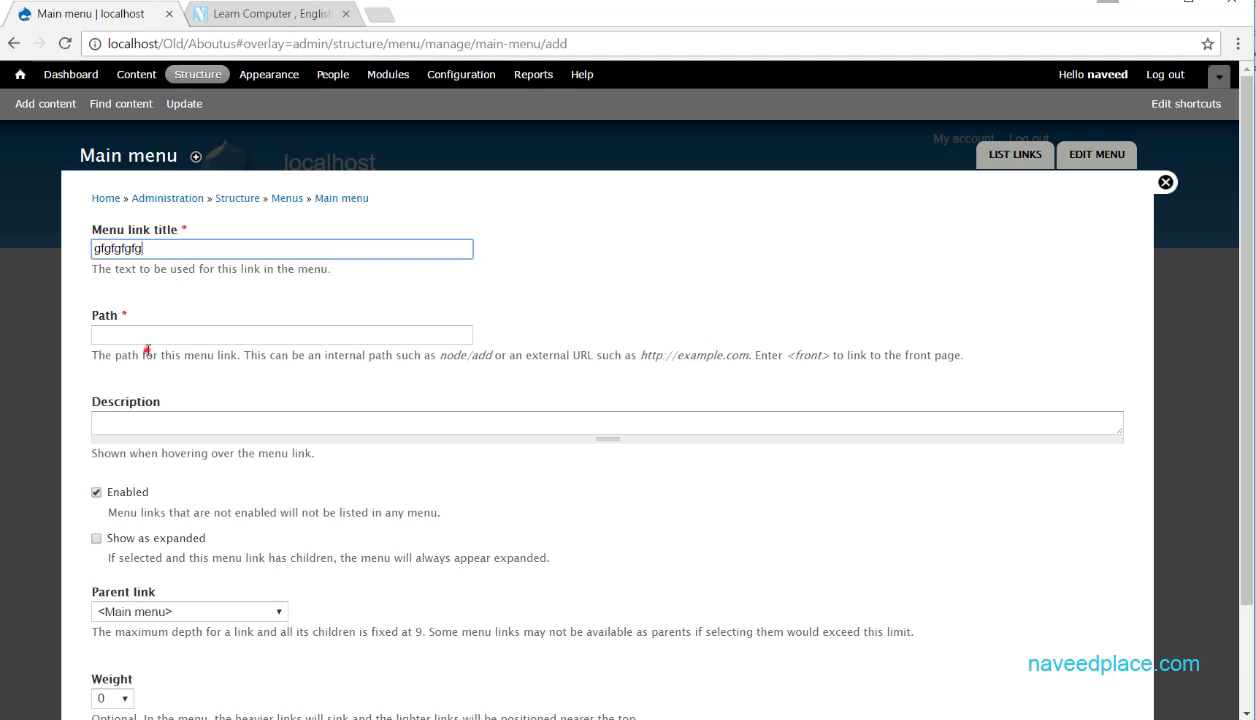
{"action": "type", "text": "g"}
{"action": "left_click", "coordinate": [151, 335]}
{"action": "right_click", "coordinate": [151, 337]}
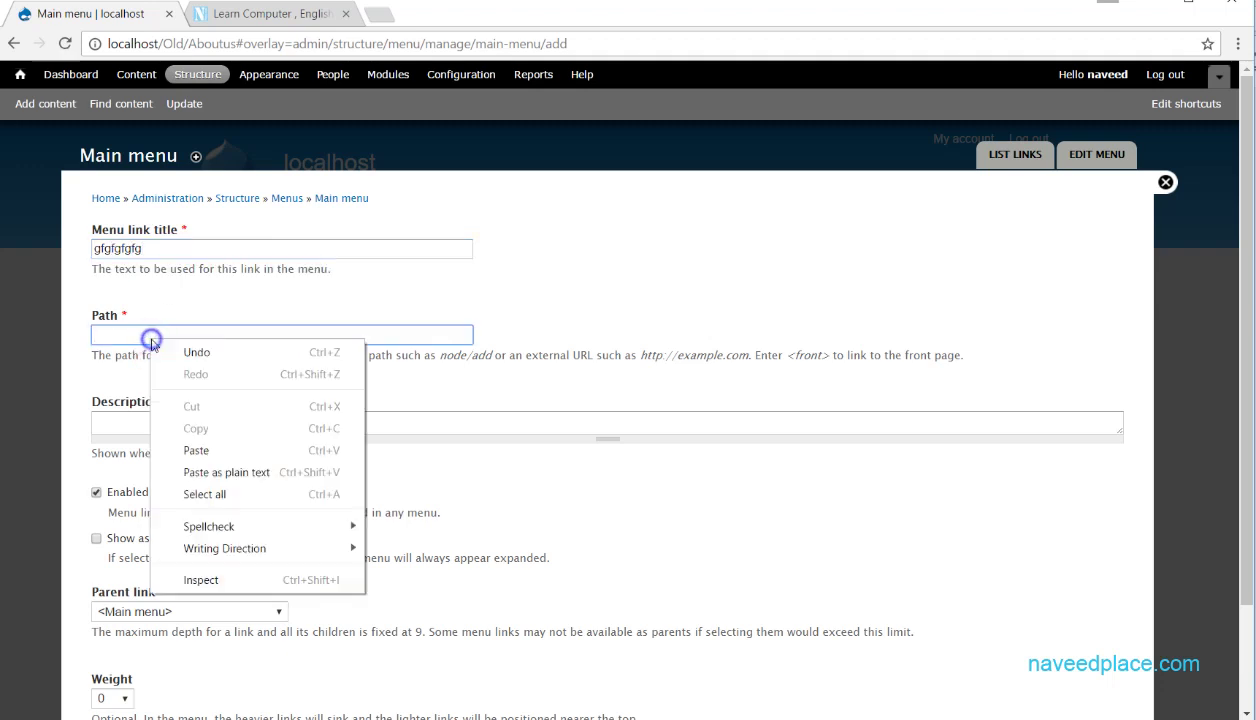
{"action": "left_click", "coordinate": [197, 451]}
{"action": "left_click", "coordinate": [190, 423]}
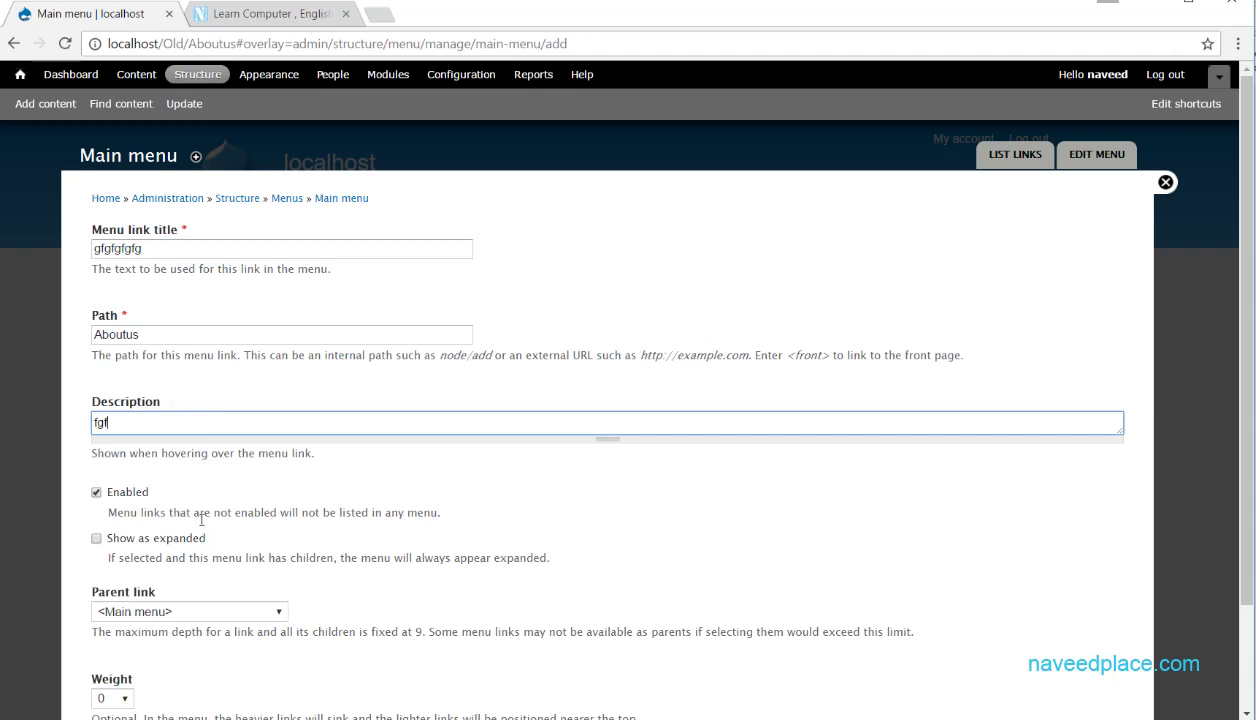
Save the new Main menu link with weight 0 and return to the site to check the menu.
{"action": "scroll", "coordinate": [1224, 256], "scroll_direction": "down", "scroll_amount": 2}
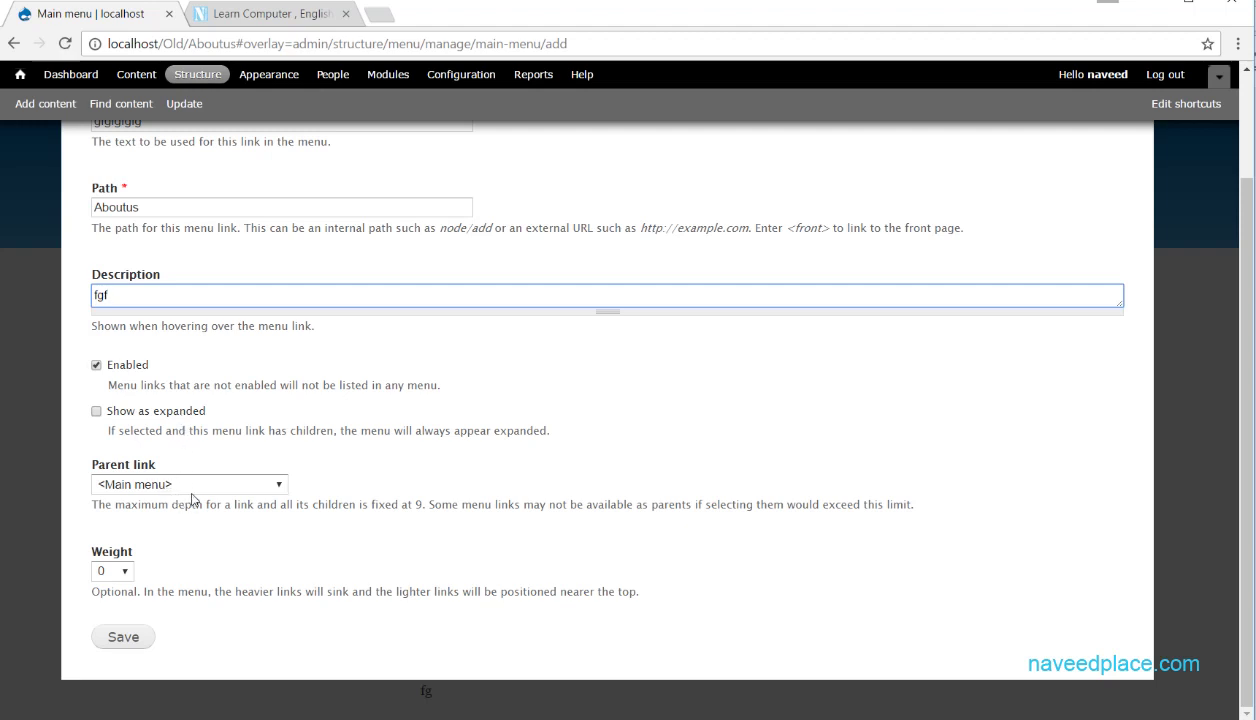
{"action": "left_click", "coordinate": [128, 572]}
{"action": "mouse_move", "coordinate": [130, 385]}
{"action": "left_mouse_down"}
{"action": "mouse_move", "coordinate": [131, 450]}
{"action": "mouse_move", "coordinate": [137, 405]}
{"action": "left_mouse_up"}
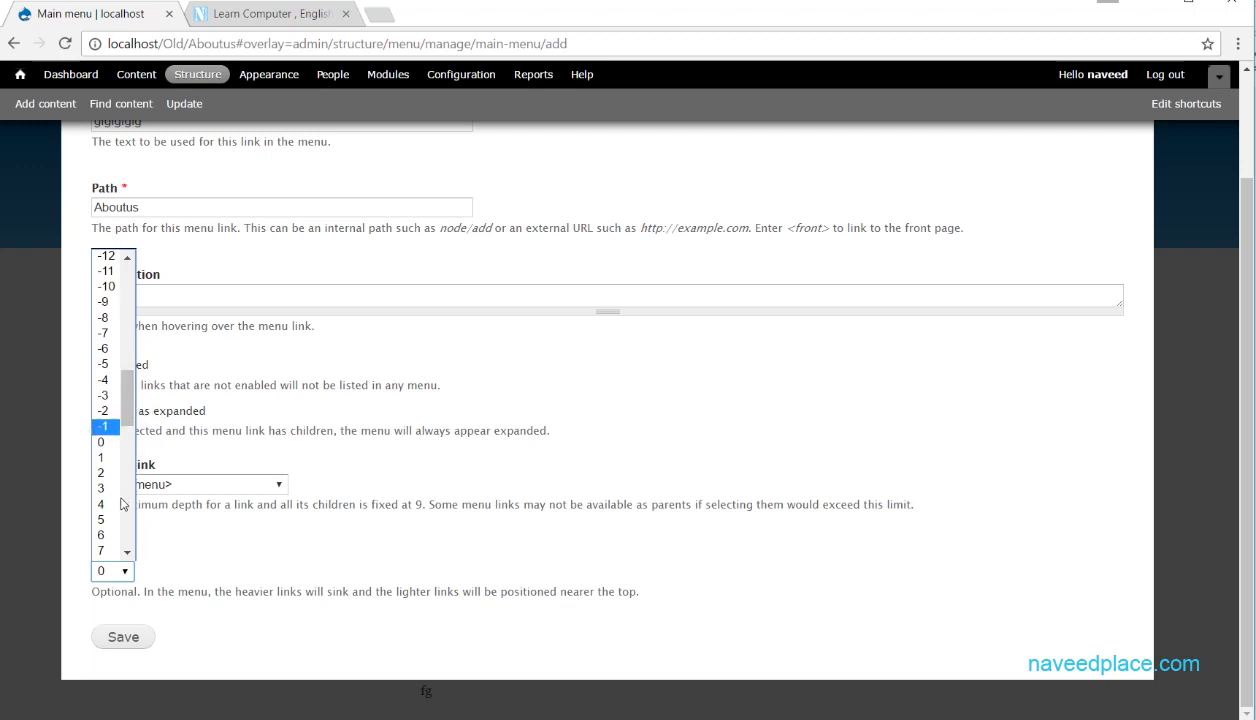
{"action": "left_click", "coordinate": [114, 441]}
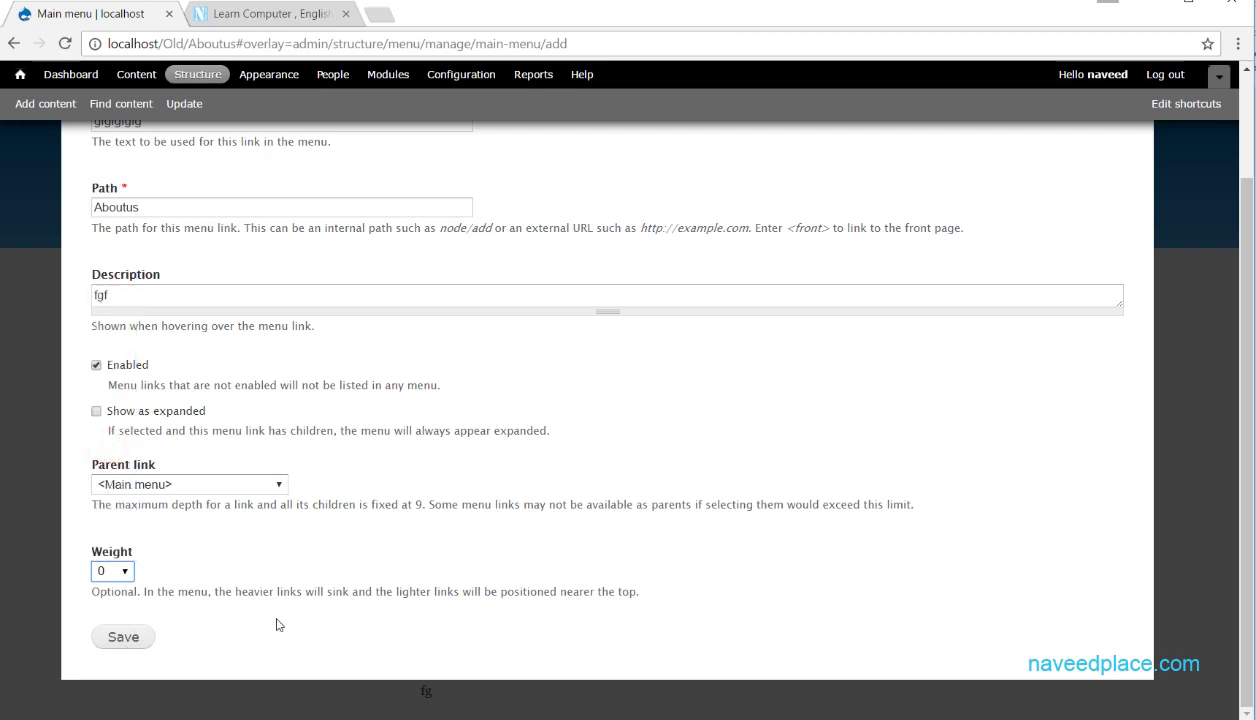
{"action": "left_click", "coordinate": [128, 636]}
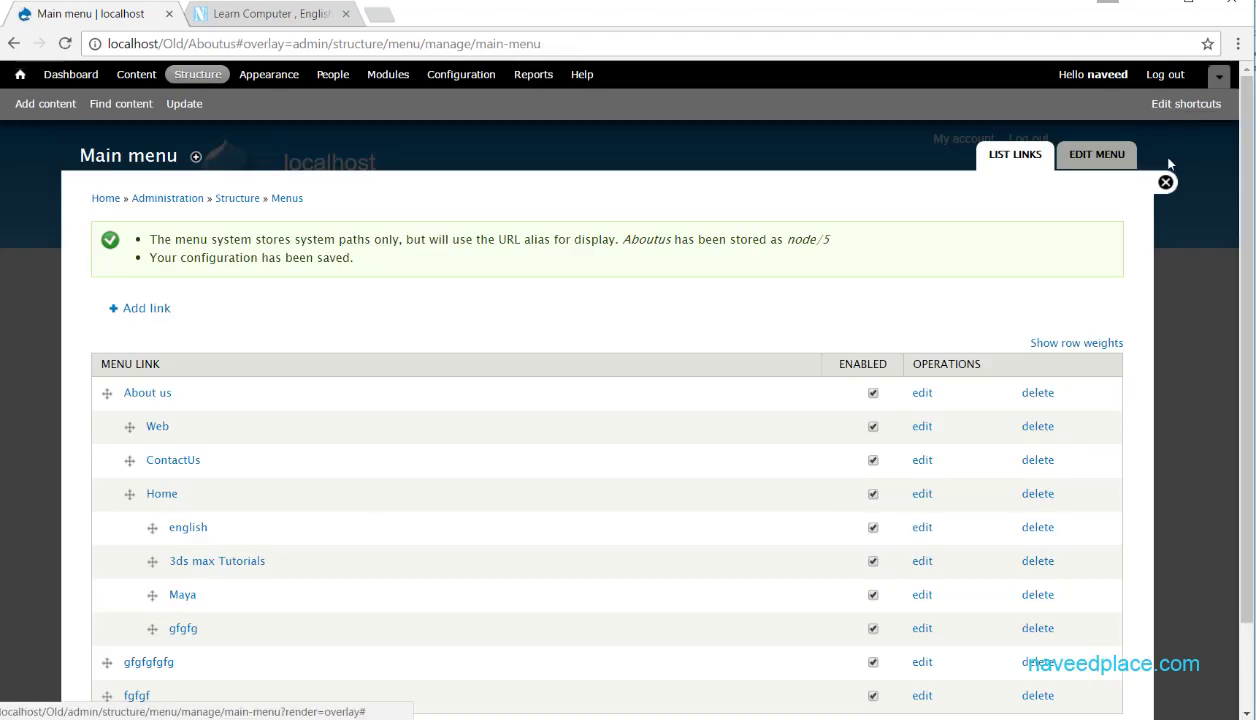
{"action": "left_click", "coordinate": [1166, 184]}
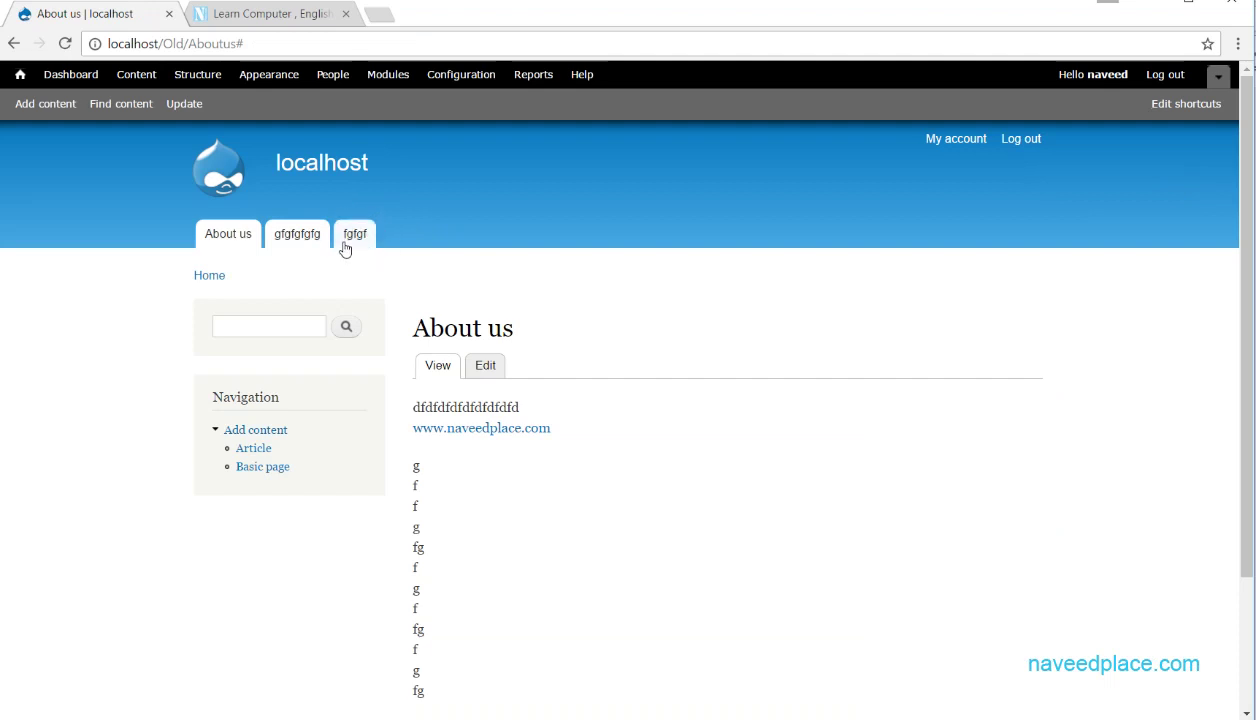
{"action": "left_click", "coordinate": [355, 250]}
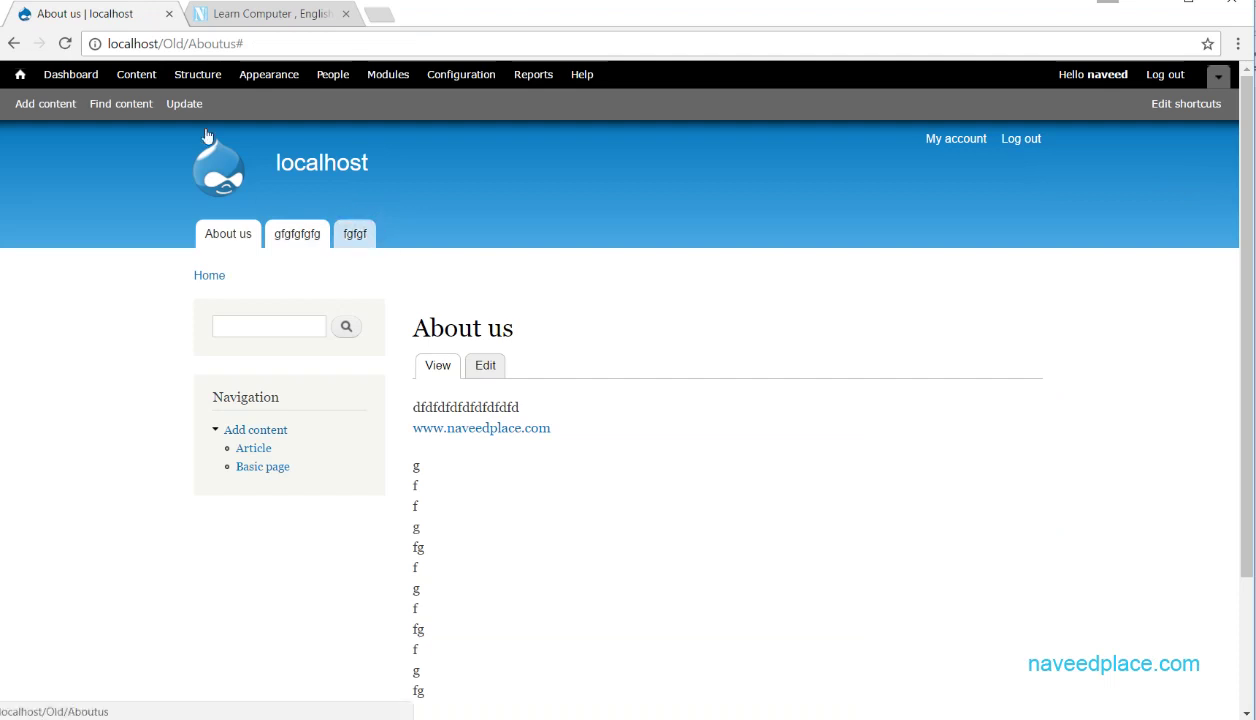
Review the fields of the Main menu's add-link form and close it without entering anything.
{"action": "left_click", "coordinate": [190, 82]}
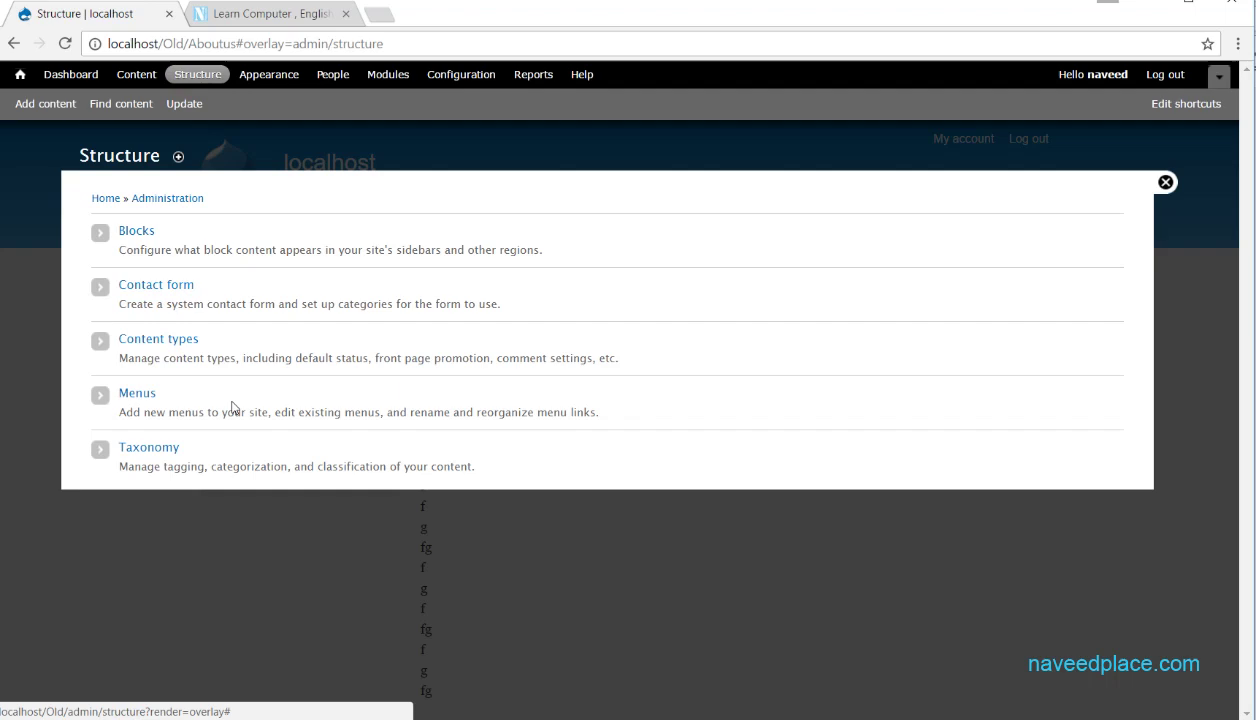
{"action": "left_click", "coordinate": [132, 394]}
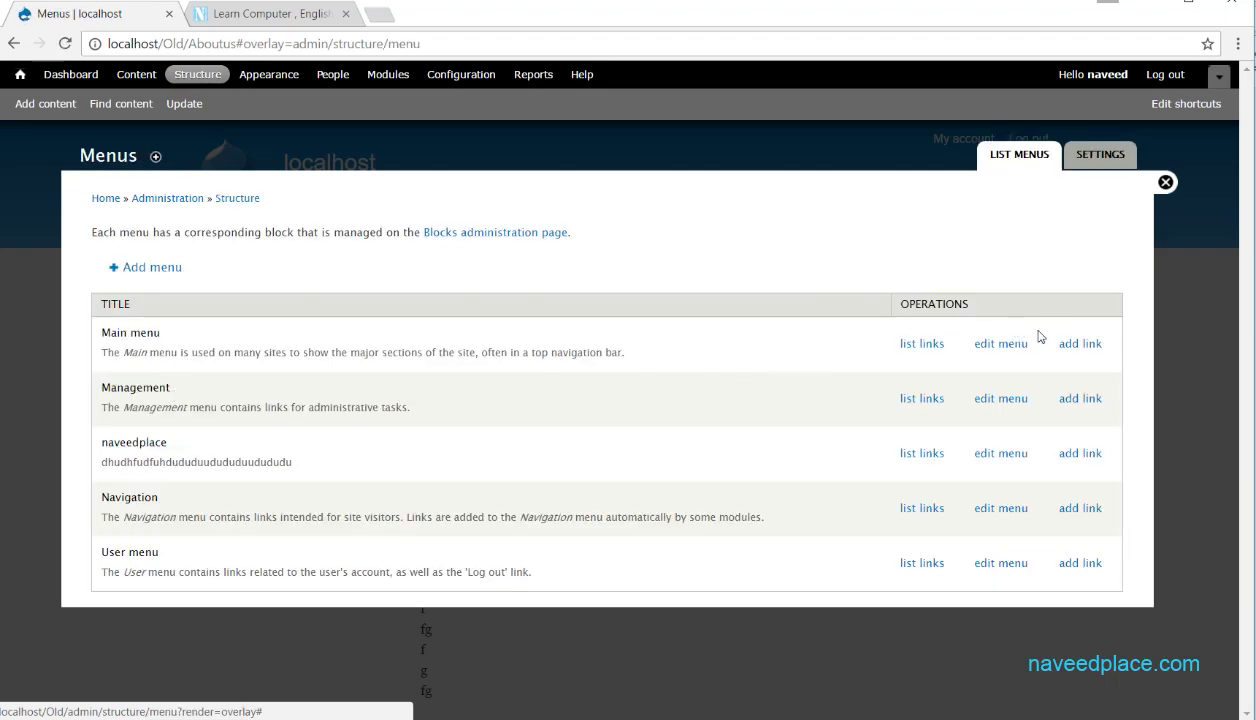
{"action": "left_click", "coordinate": [1078, 343]}
{"action": "scroll", "coordinate": [306, 418], "scroll_direction": "down", "scroll_amount": 2}
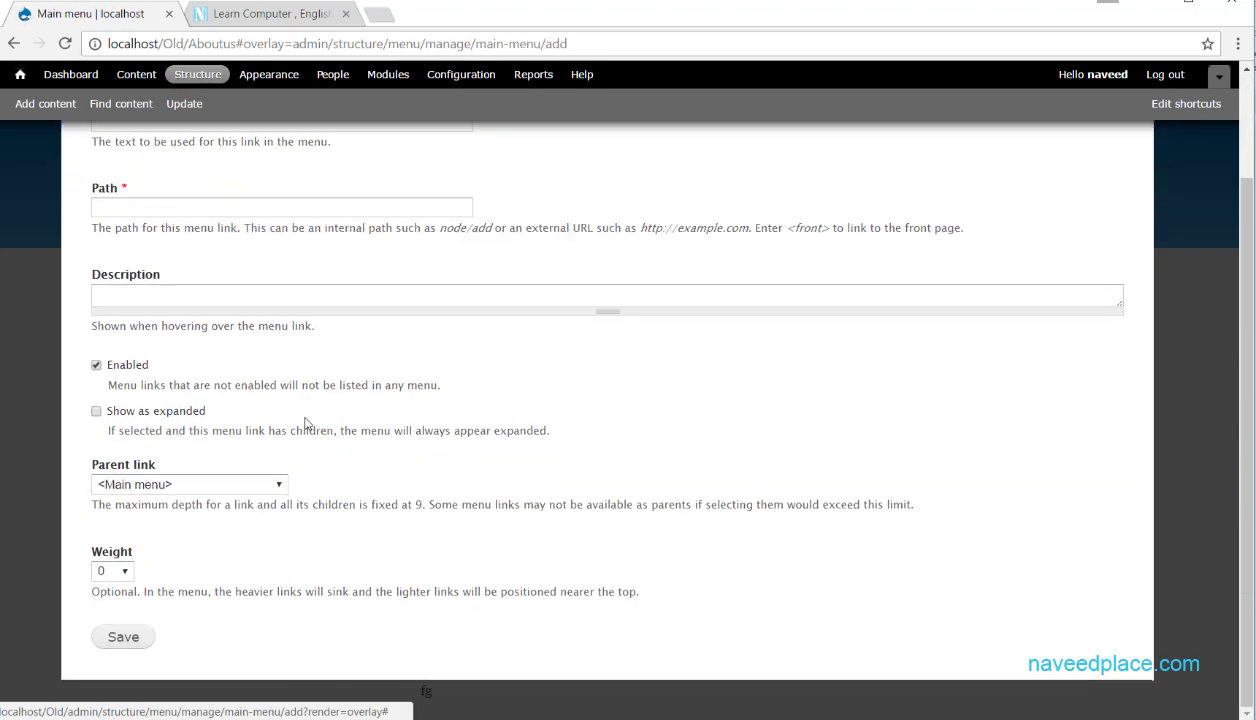
{"action": "scroll", "coordinate": [306, 418], "scroll_direction": "up", "scroll_amount": 2}
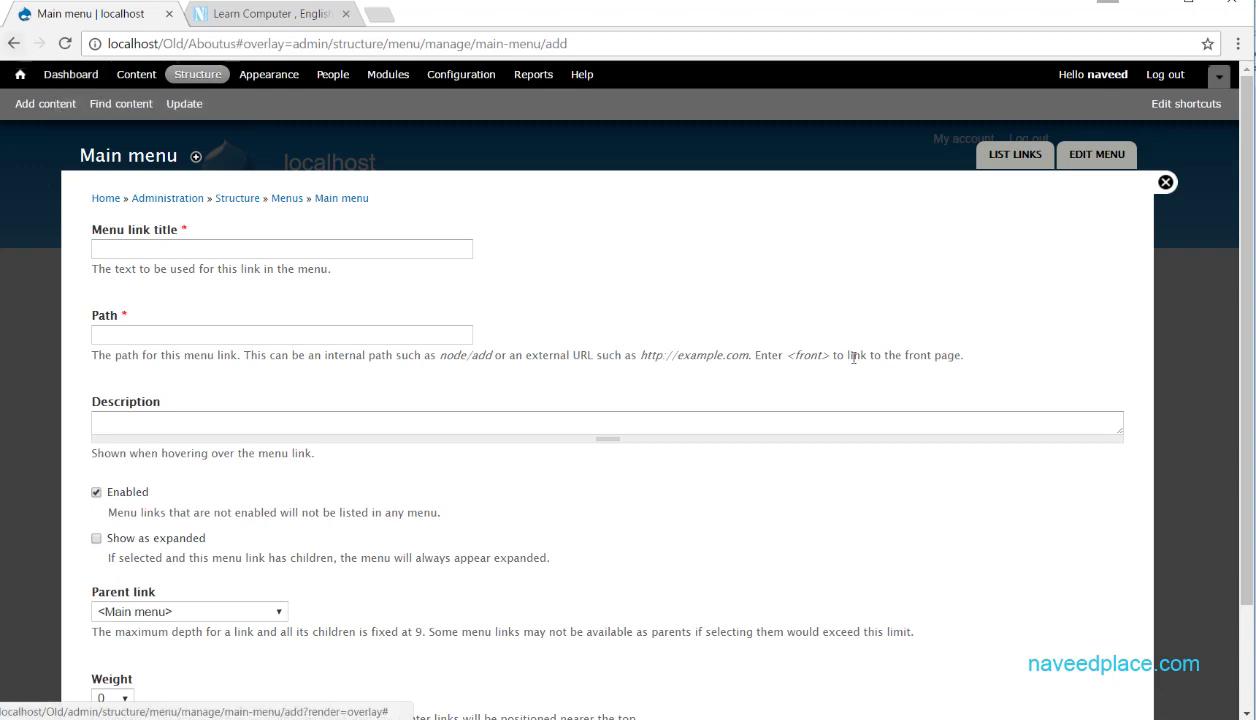
{"action": "left_click", "coordinate": [1166, 182]}
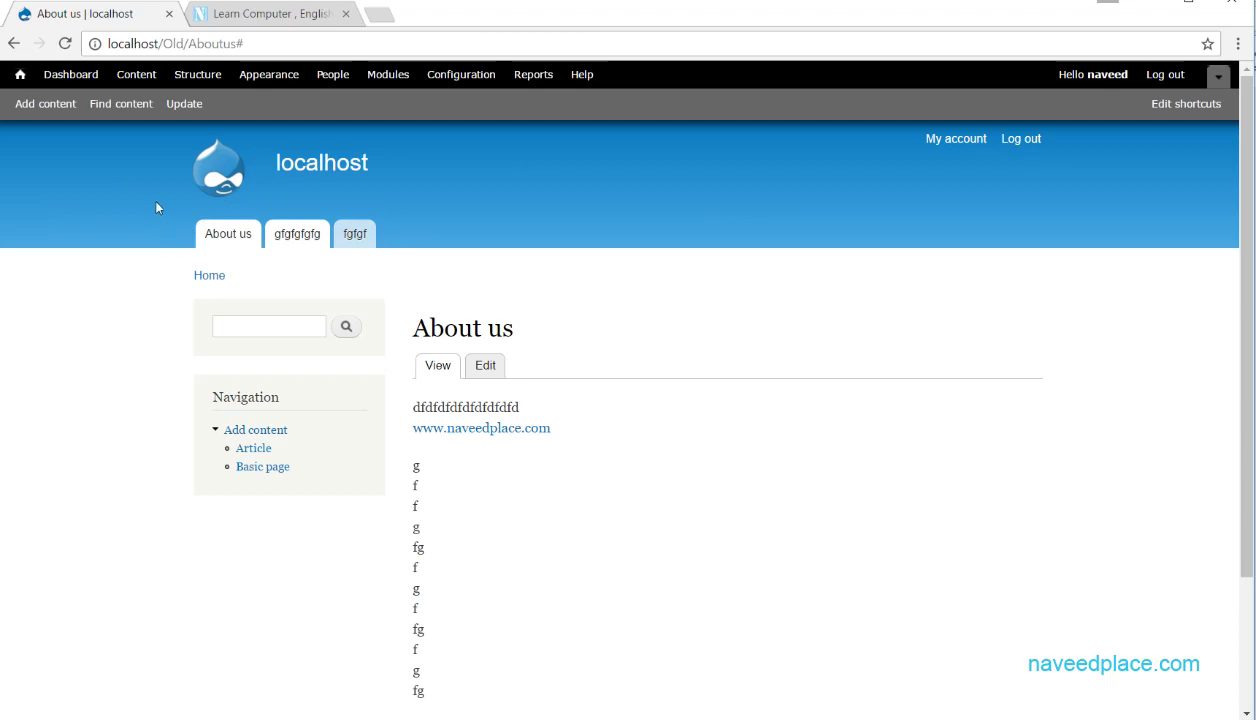
Return to the list of menus and examine the Management and naveedplace entries.
{"action": "left_click", "coordinate": [203, 79]}
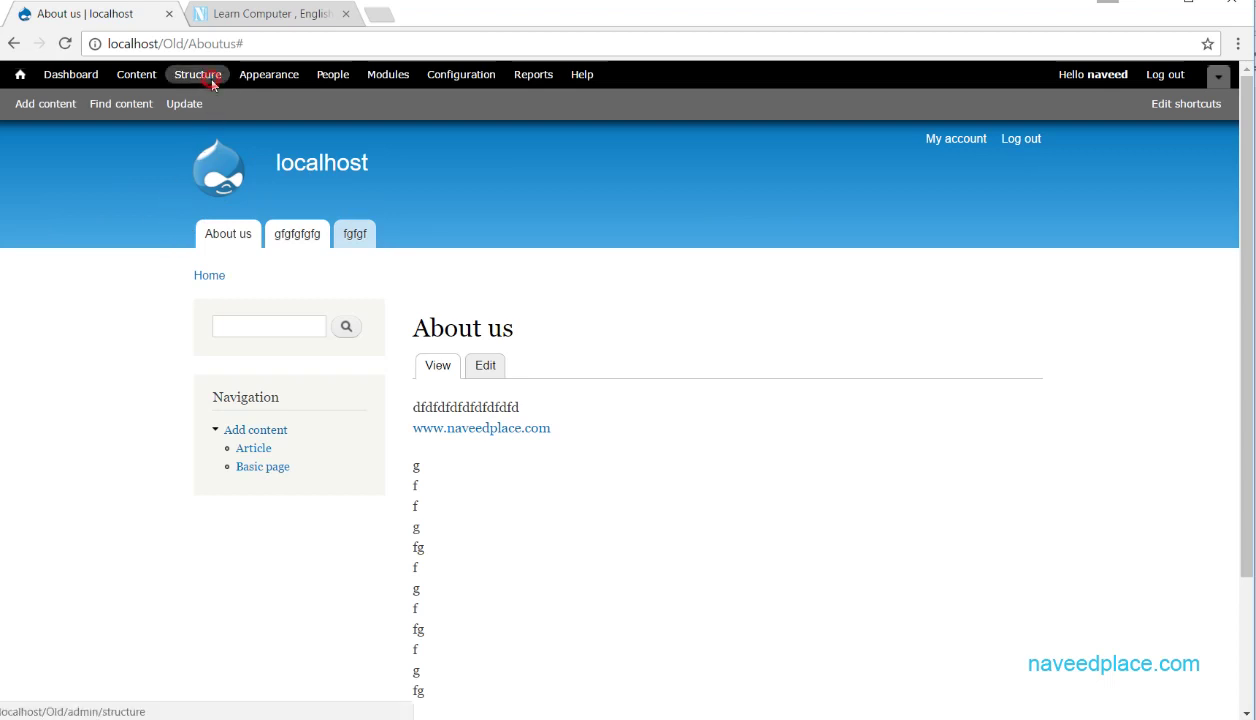
{"action": "left_click", "coordinate": [130, 394]}
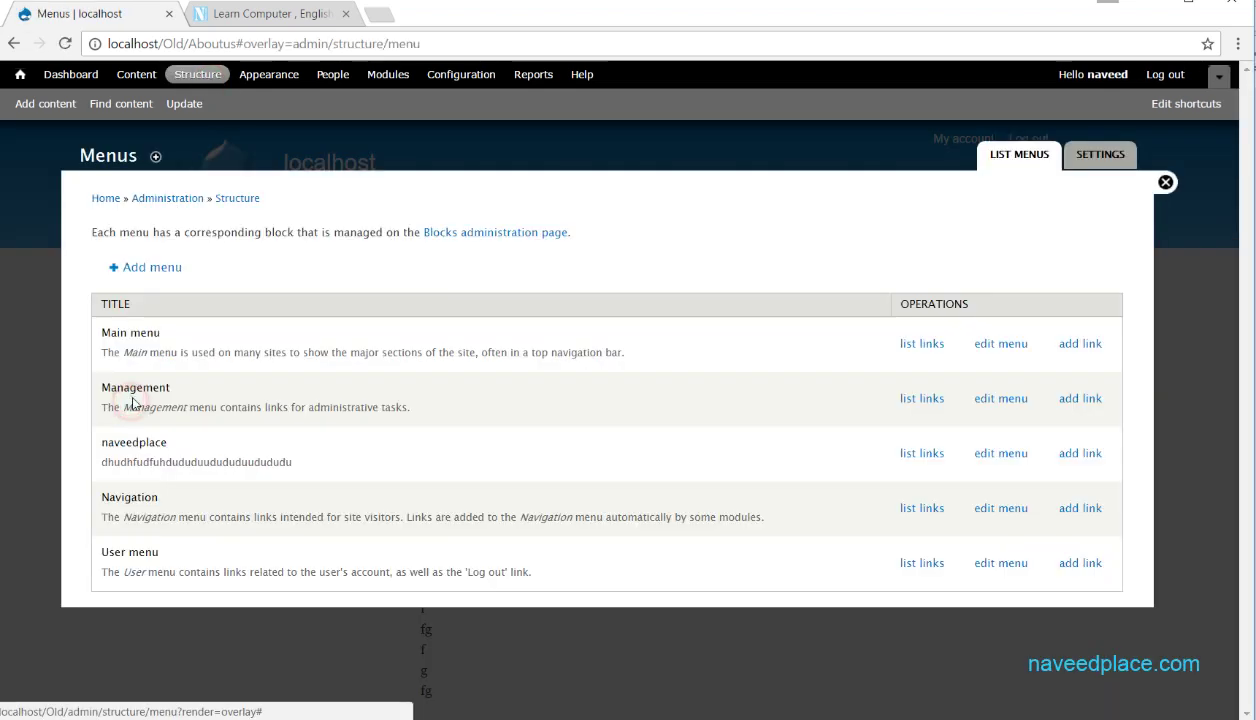
{"action": "left_click_drag", "start_coordinate": [100, 390], "coordinate": [175, 398]}
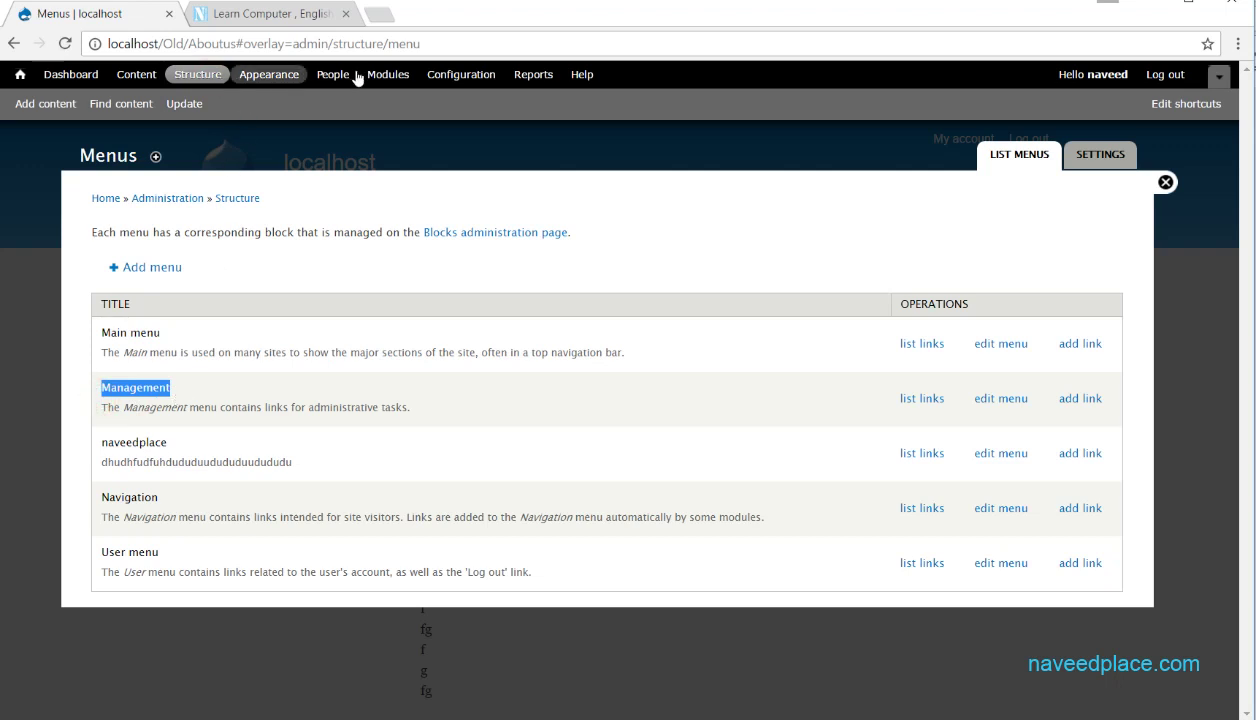
{"action": "left_click_drag", "start_coordinate": [297, 462], "coordinate": [79, 459]}
{"action": "left_click", "coordinate": [140, 458]}
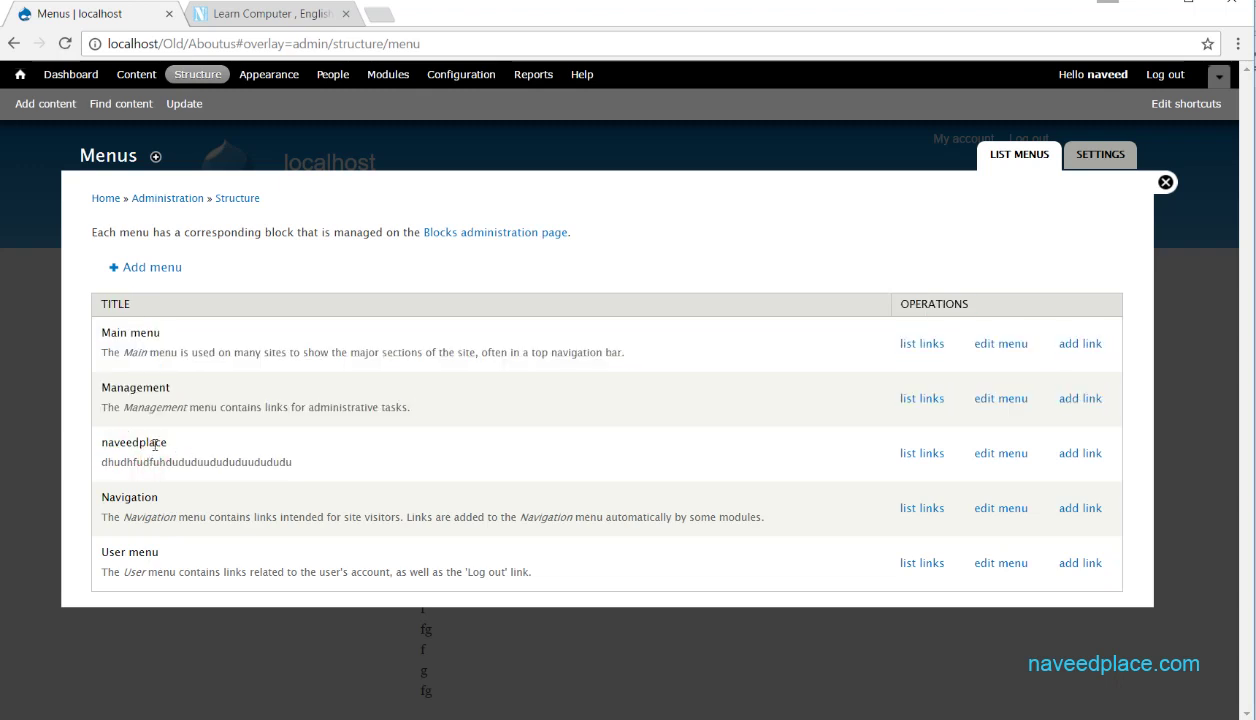
Create a menu titled new menu with the description dfdfdfdfdfdfdfd and check its entry in the list of menus.
{"action": "left_click", "coordinate": [152, 268]}
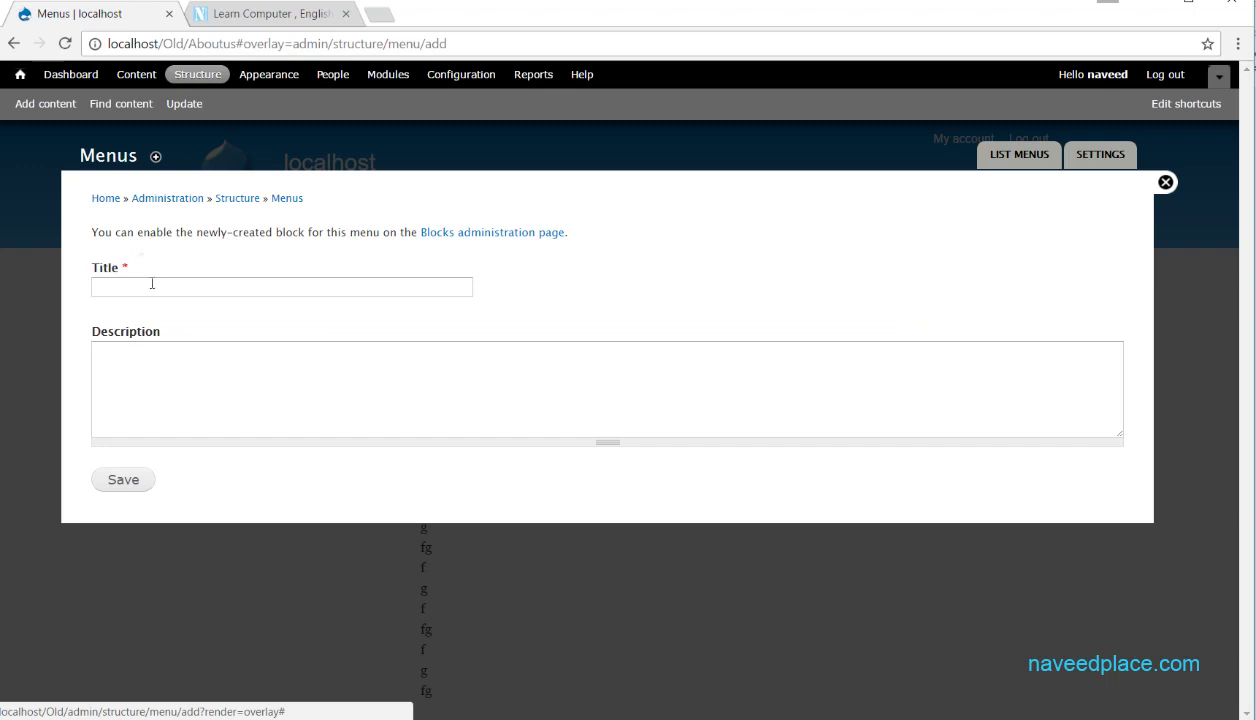
{"action": "left_click", "coordinate": [150, 284]}
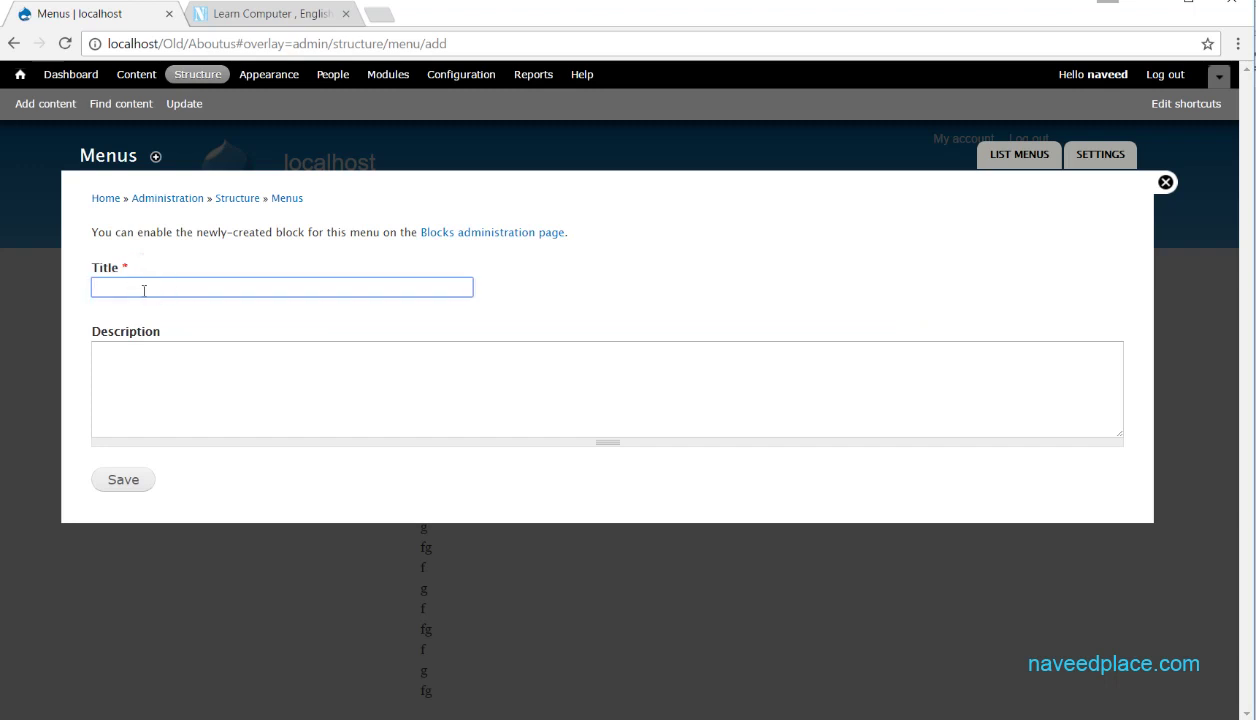
{"action": "type", "text": "new menu"}
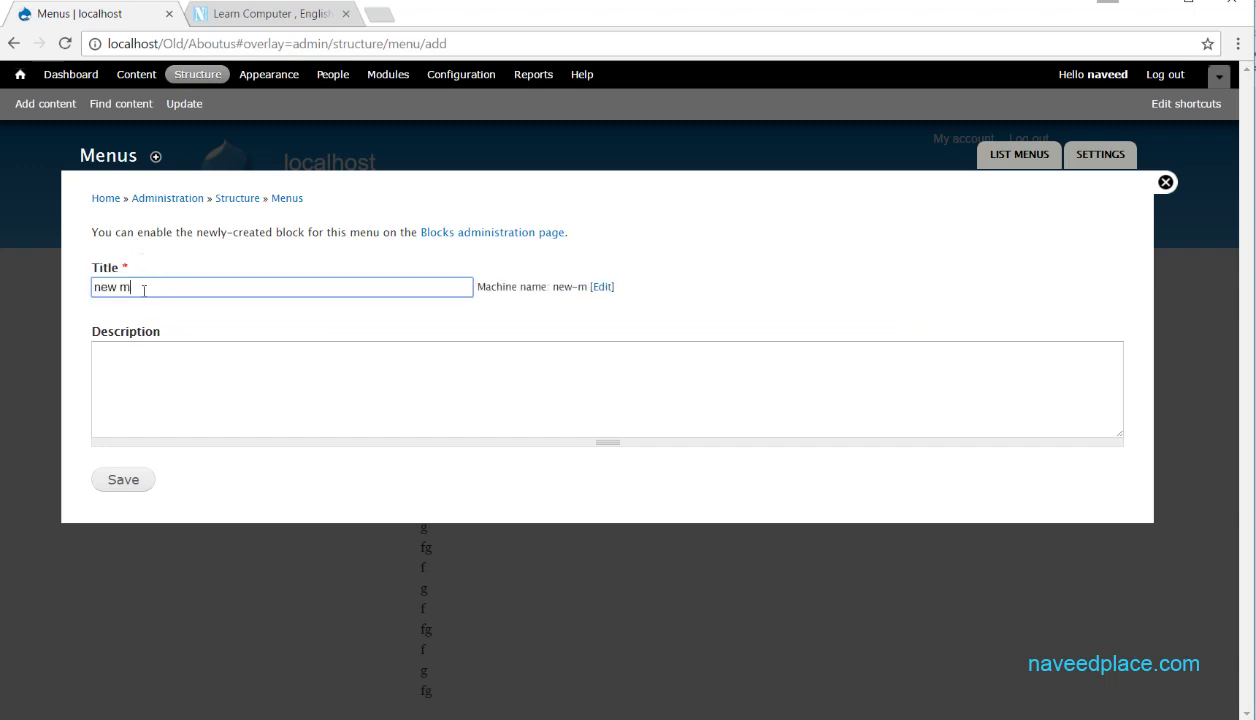
{"action": "left_click", "coordinate": [139, 381]}
{"action": "type", "text": "dfdfdfdfdfdf"}
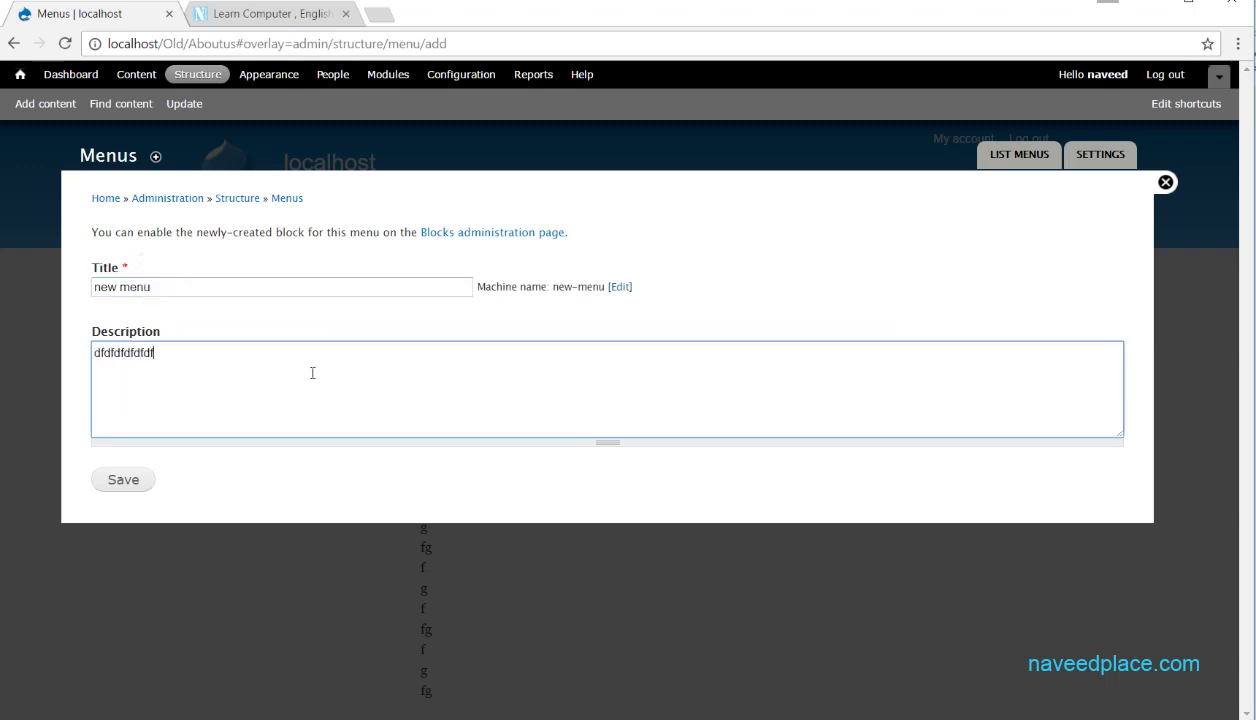
{"action": "type", "text": "fdfd"}
{"action": "left_click", "coordinate": [113, 486]}
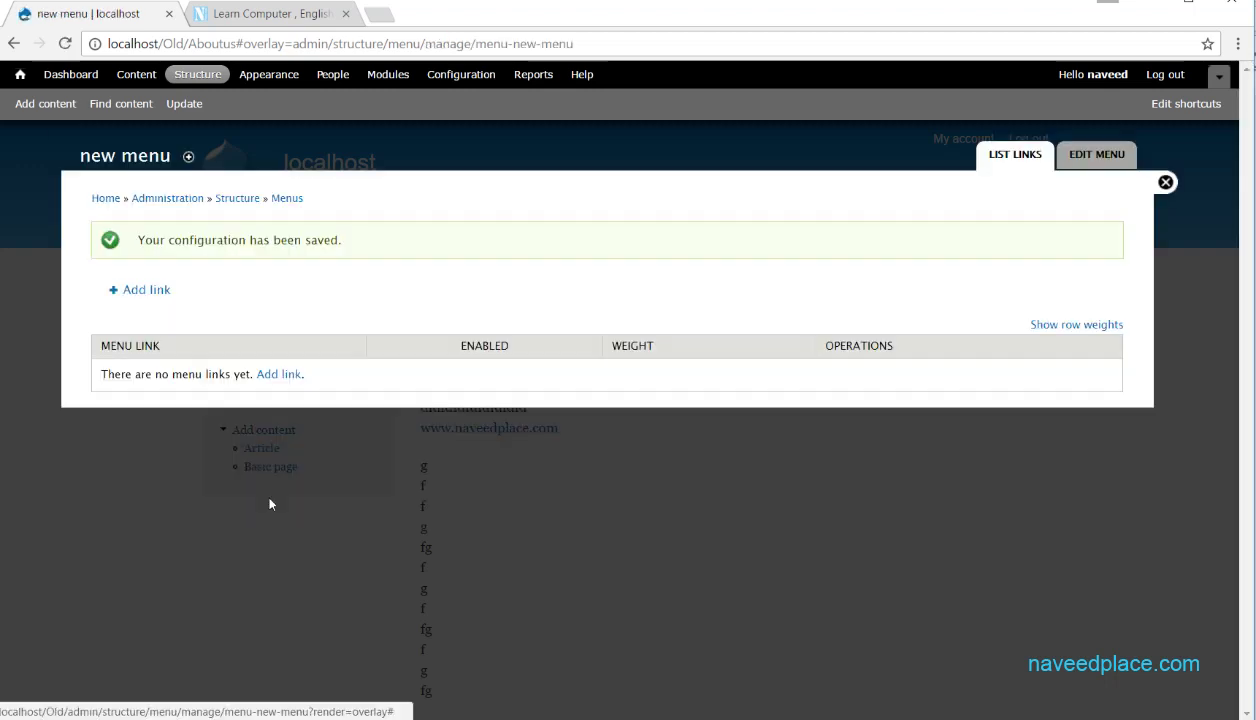
{"action": "left_click", "coordinate": [14, 43]}
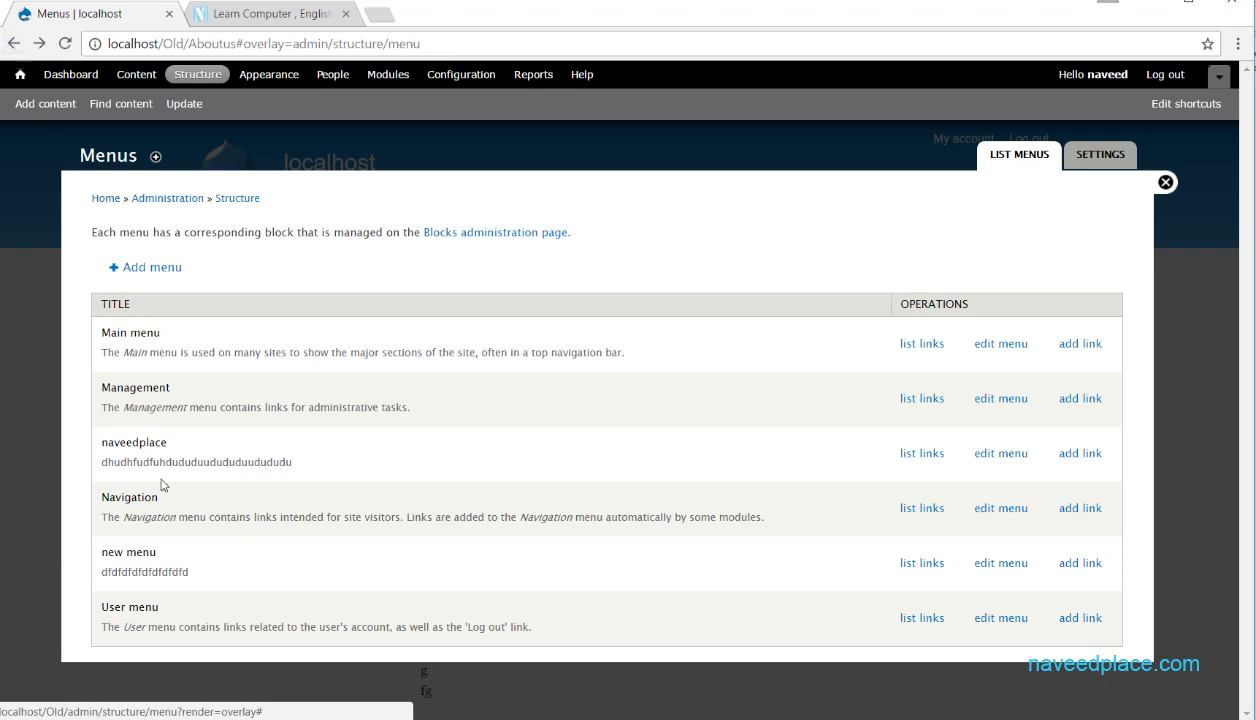
{"action": "left_click_drag", "start_coordinate": [160, 553], "coordinate": [102, 552]}
{"action": "left_click_drag", "start_coordinate": [188, 573], "coordinate": [102, 576]}
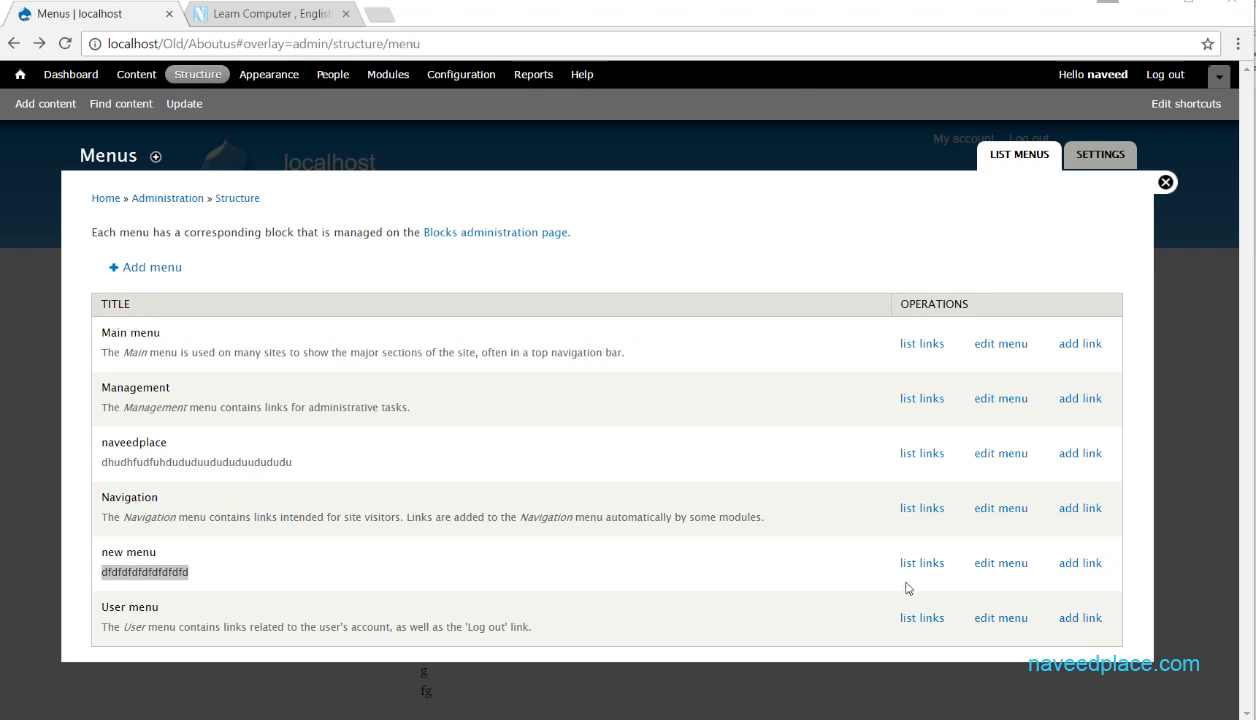
Add a link titled dsdsd with the path contact to new menu and save it.
{"action": "left_click", "coordinate": [1066, 563]}
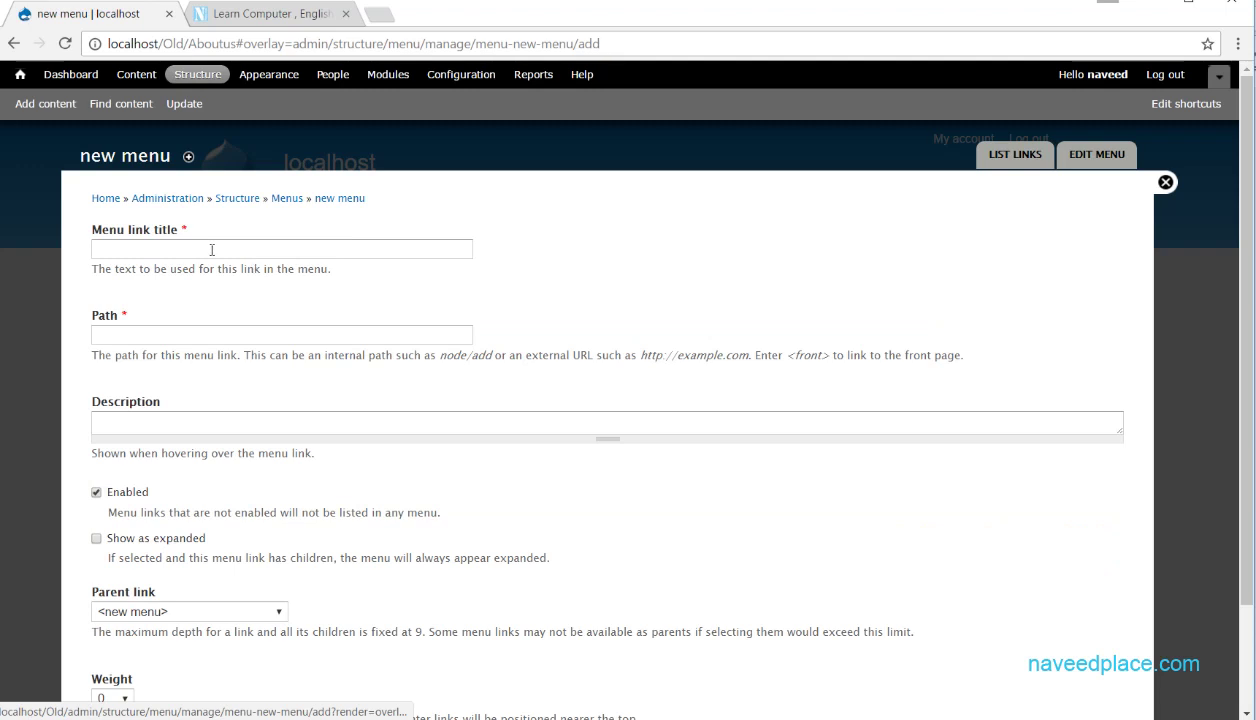
{"action": "left_click", "coordinate": [212, 249]}
{"action": "type", "text": "dsdsd"}
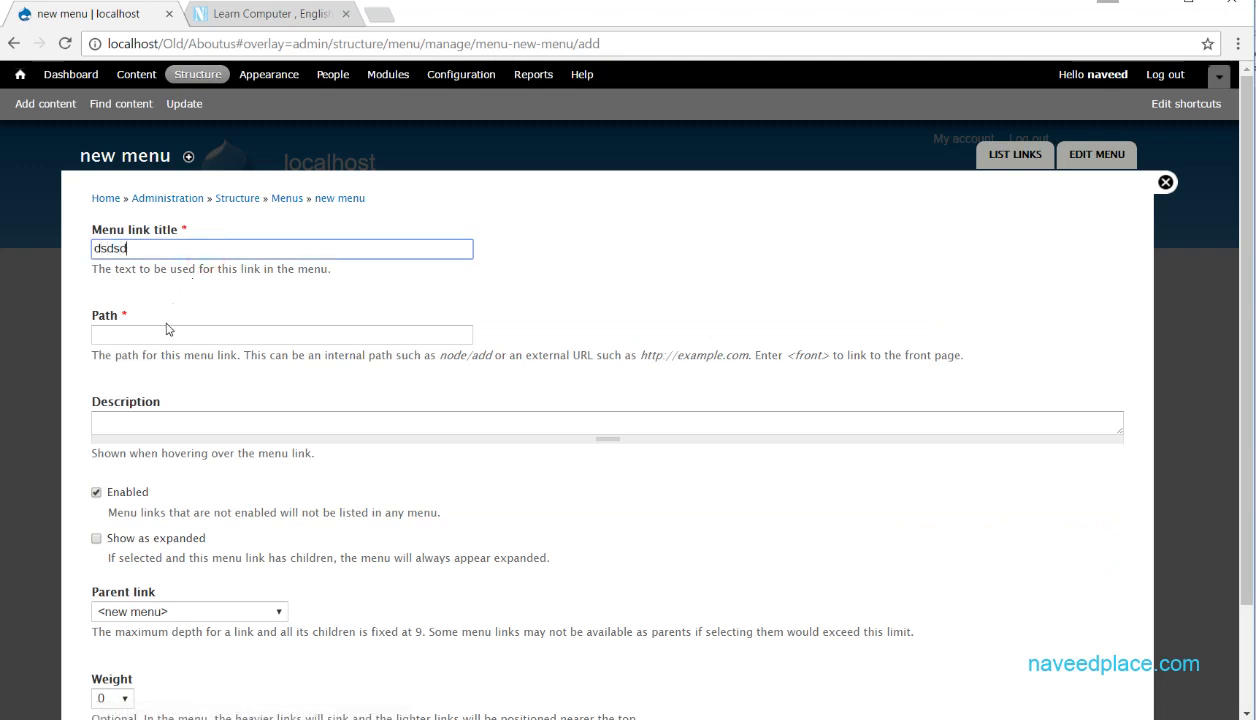
{"action": "left_click", "coordinate": [157, 337]}
{"action": "type", "text": "contact"}
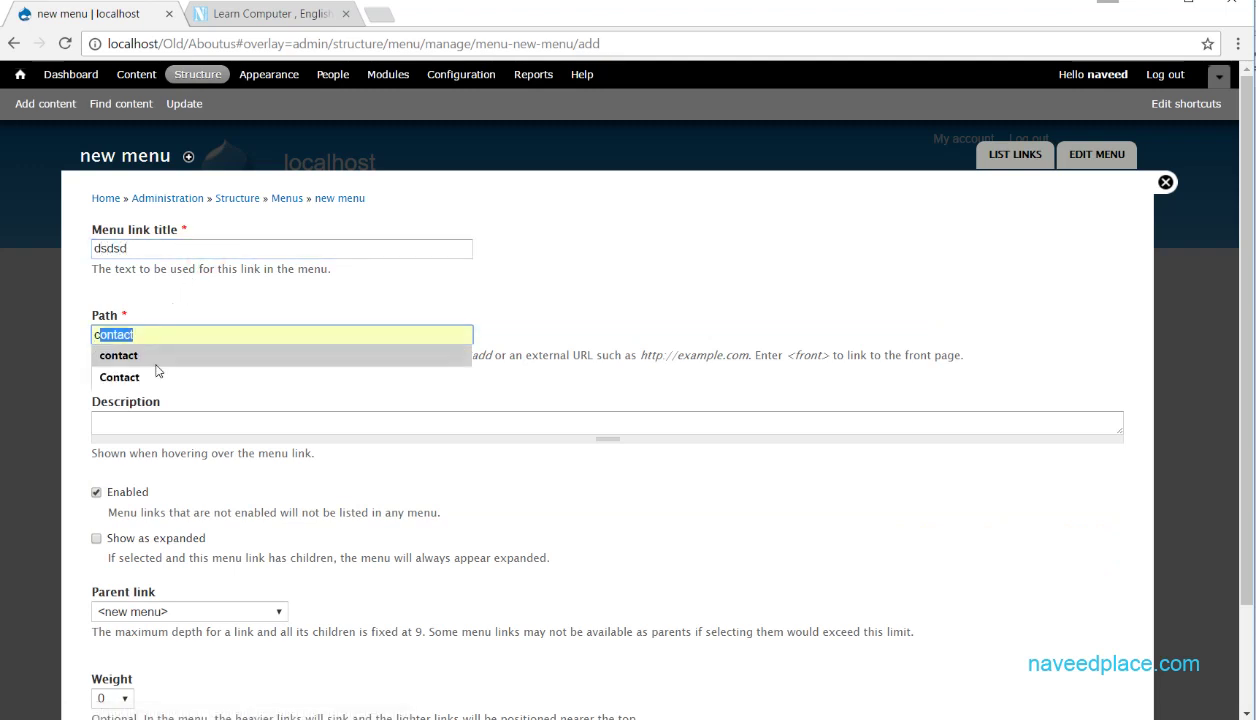
{"action": "left_click", "coordinate": [157, 356]}
{"action": "scroll", "coordinate": [205, 440], "scroll_direction": "down", "scroll_amount": 2}
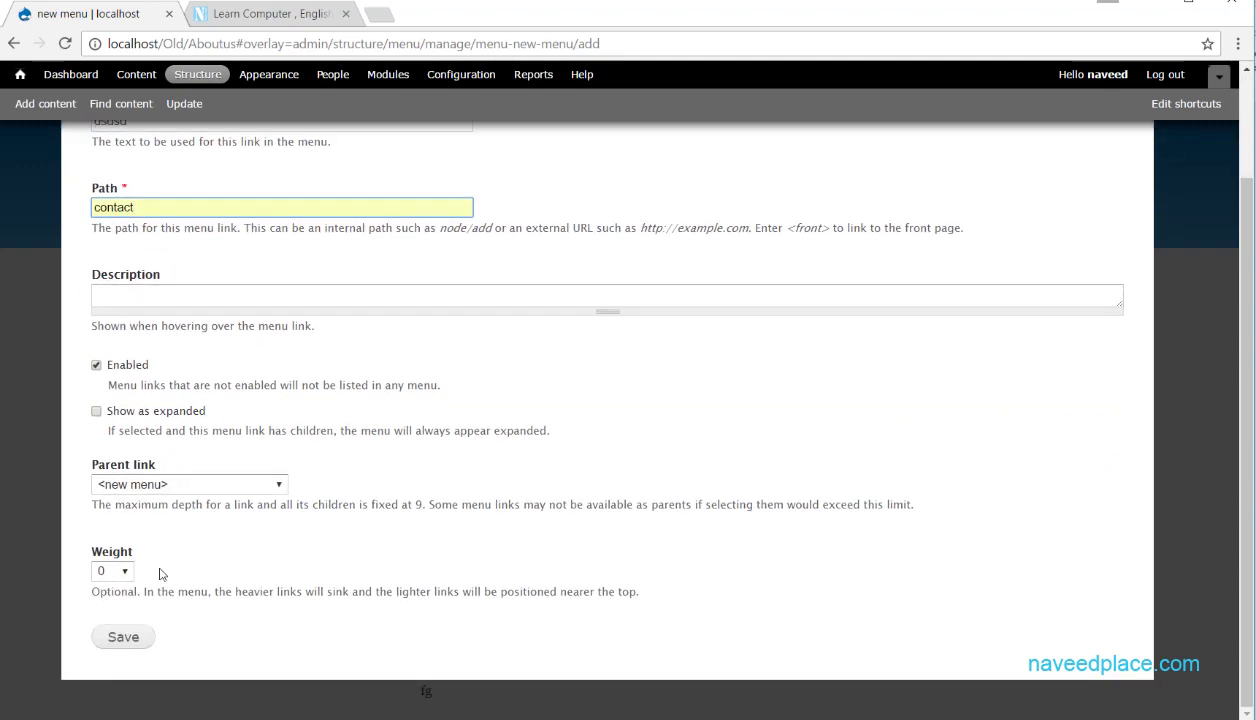
{"action": "left_click", "coordinate": [123, 639]}
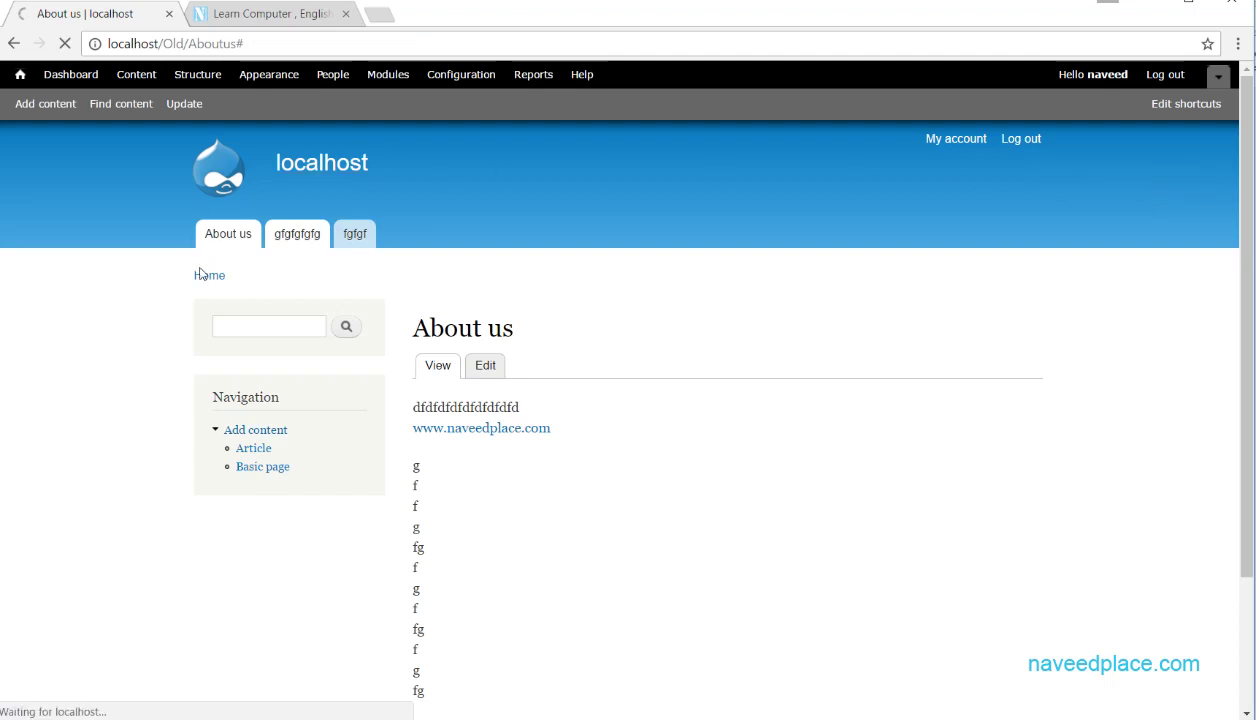
Set the source for the Main links to new menu in the menu settings and save the configuration.
{"action": "left_click", "coordinate": [205, 78]}
{"action": "left_click", "coordinate": [127, 395]}
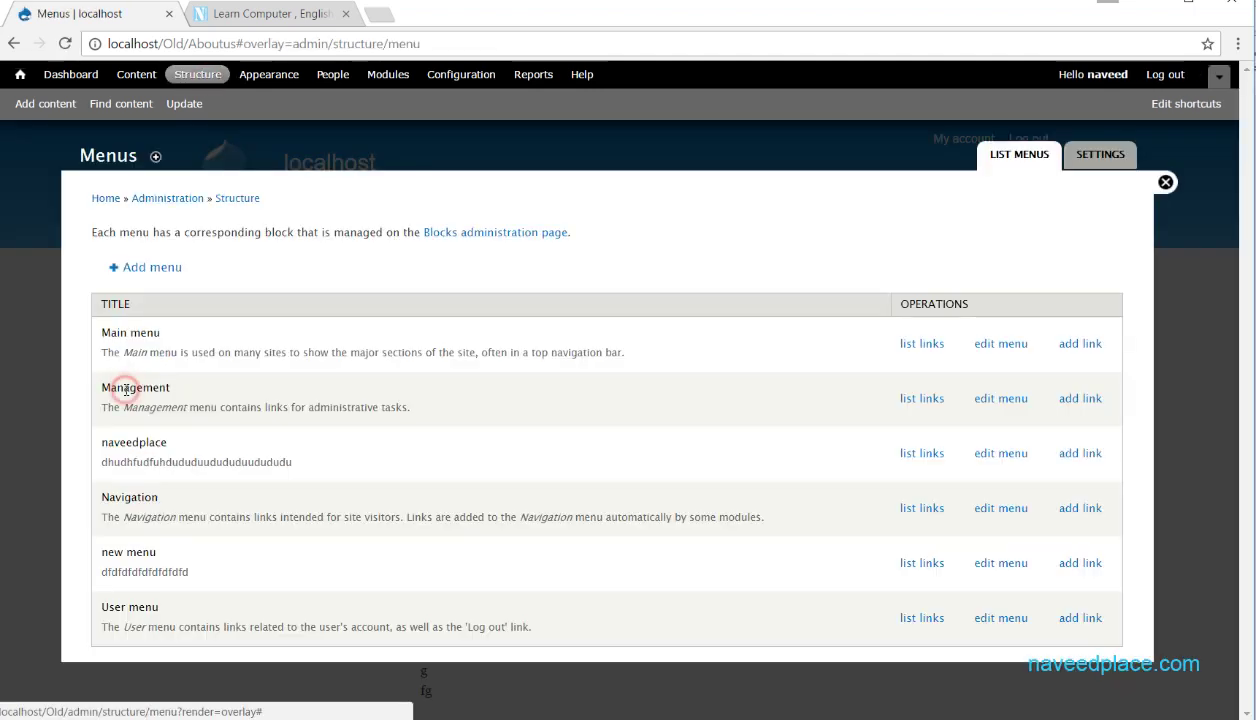
{"action": "left_click", "coordinate": [1112, 157]}
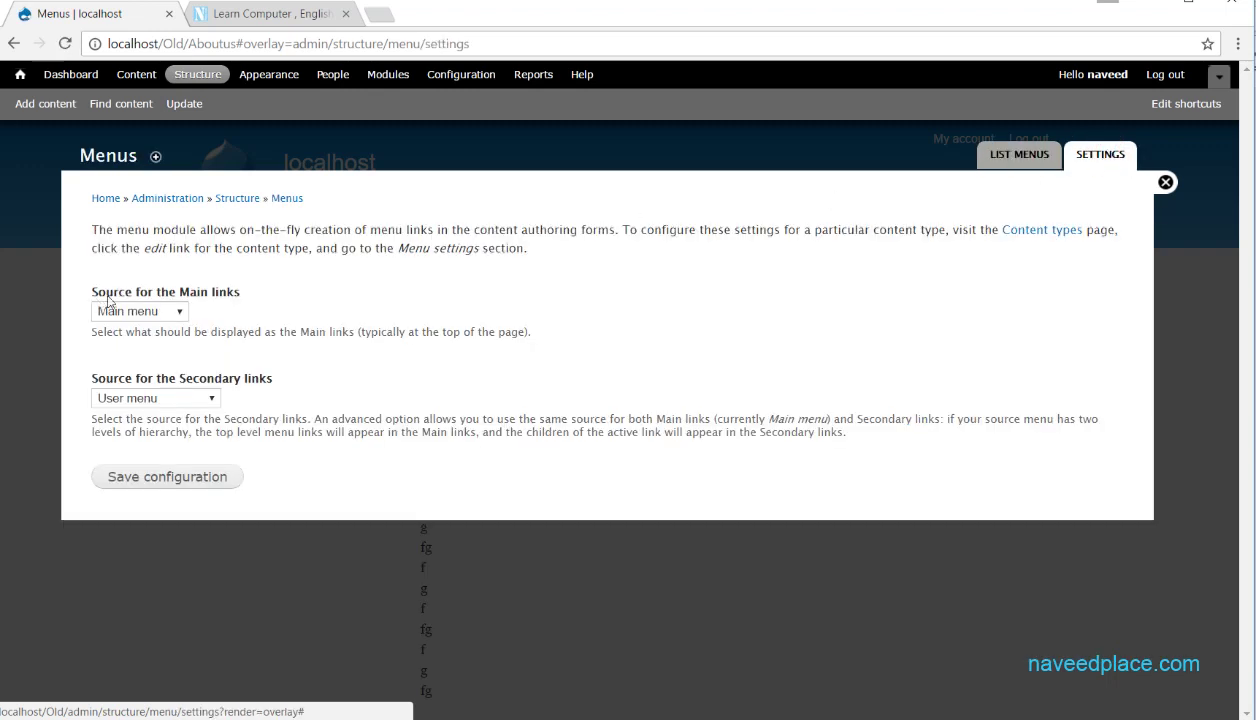
{"action": "left_click", "coordinate": [177, 312]}
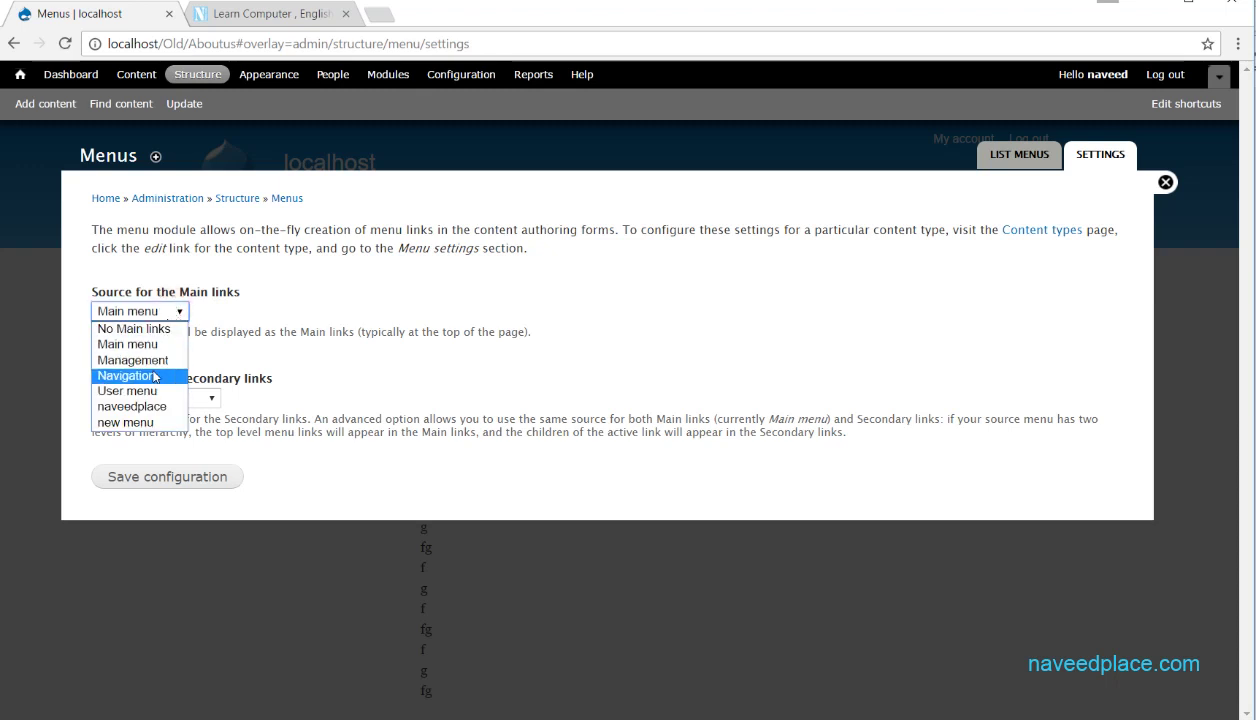
{"action": "left_click", "coordinate": [124, 423]}
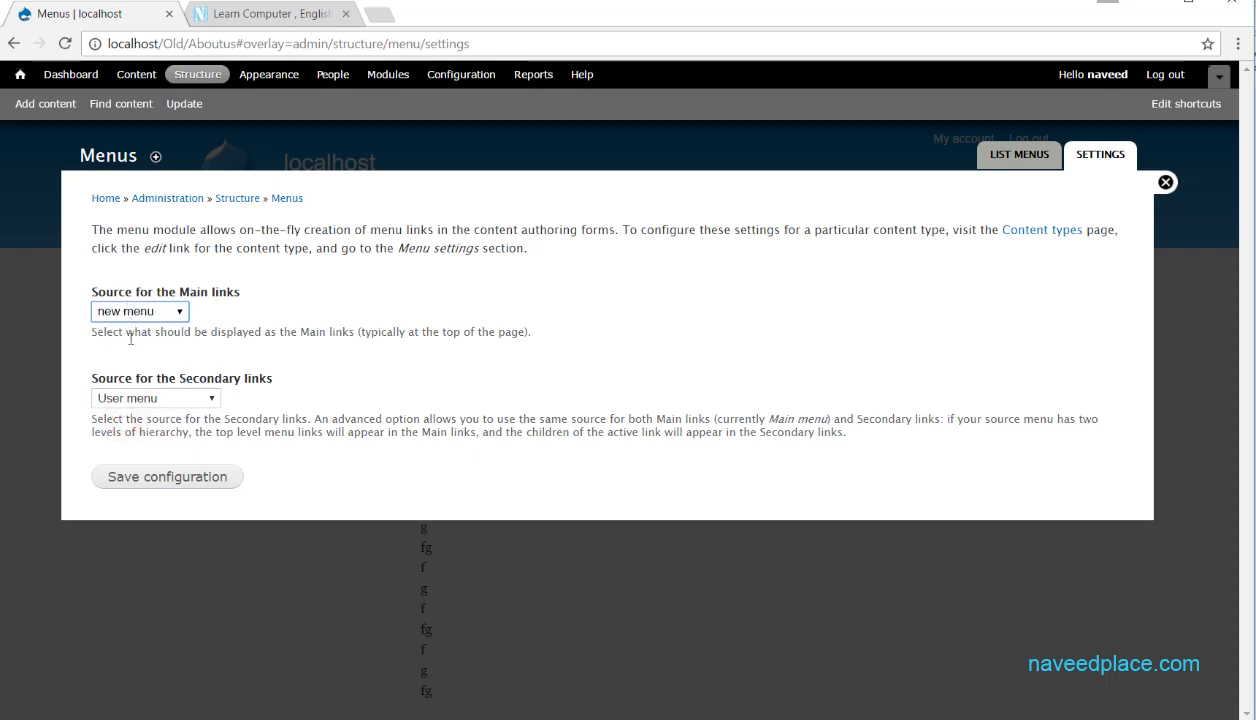
{"action": "left_click", "coordinate": [168, 476]}
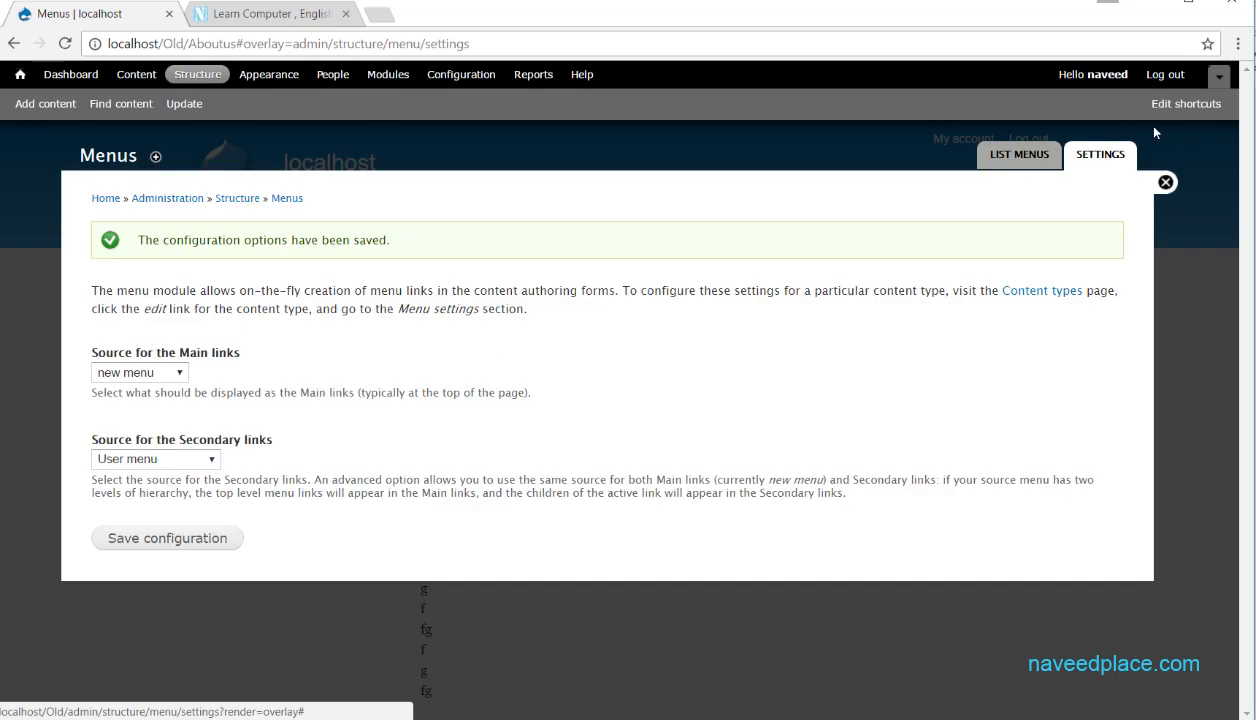
Follow the dsdsd link on the site, review the menu settings again and return to the list of menus.
{"action": "left_click", "coordinate": [1165, 182]}
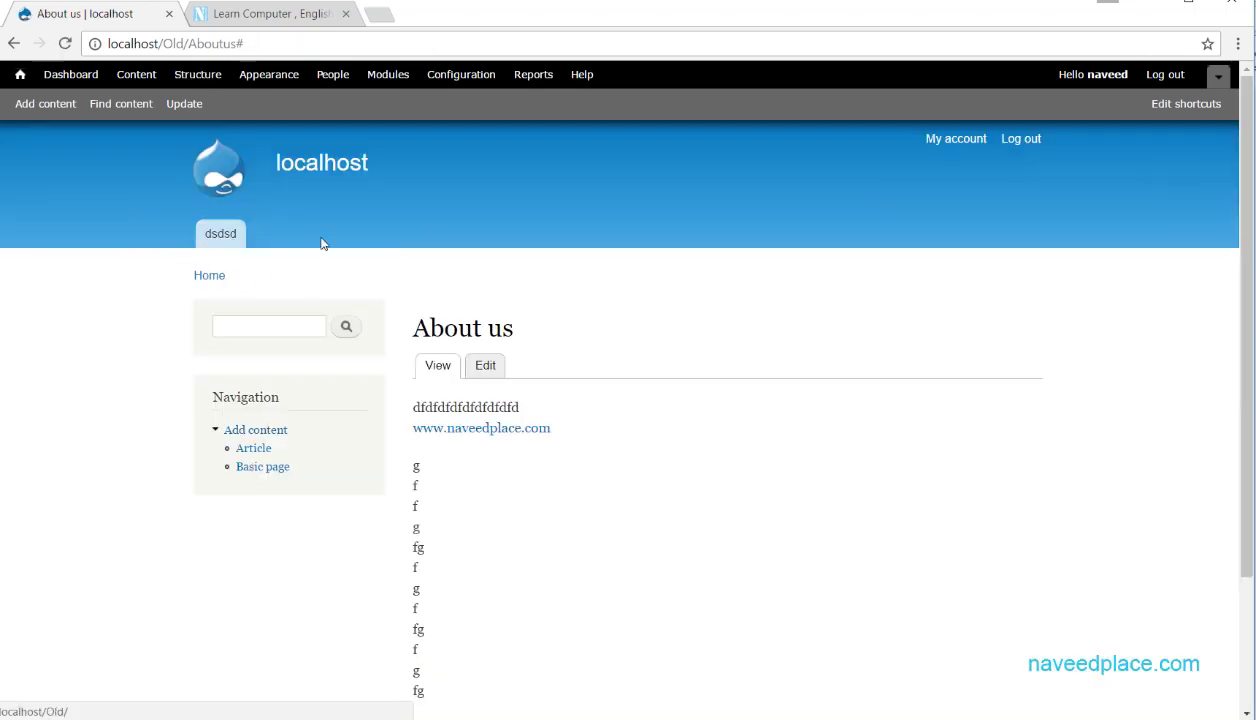
{"action": "left_click", "coordinate": [224, 236]}
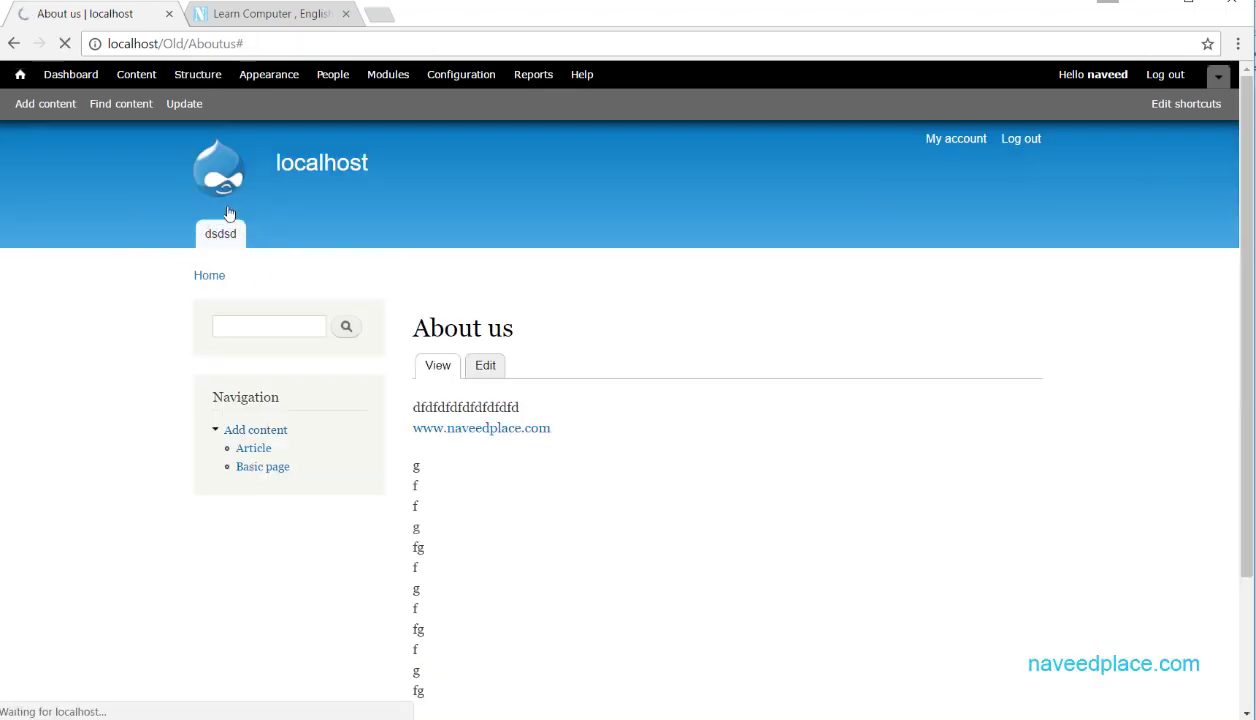
{"action": "left_click", "coordinate": [197, 75]}
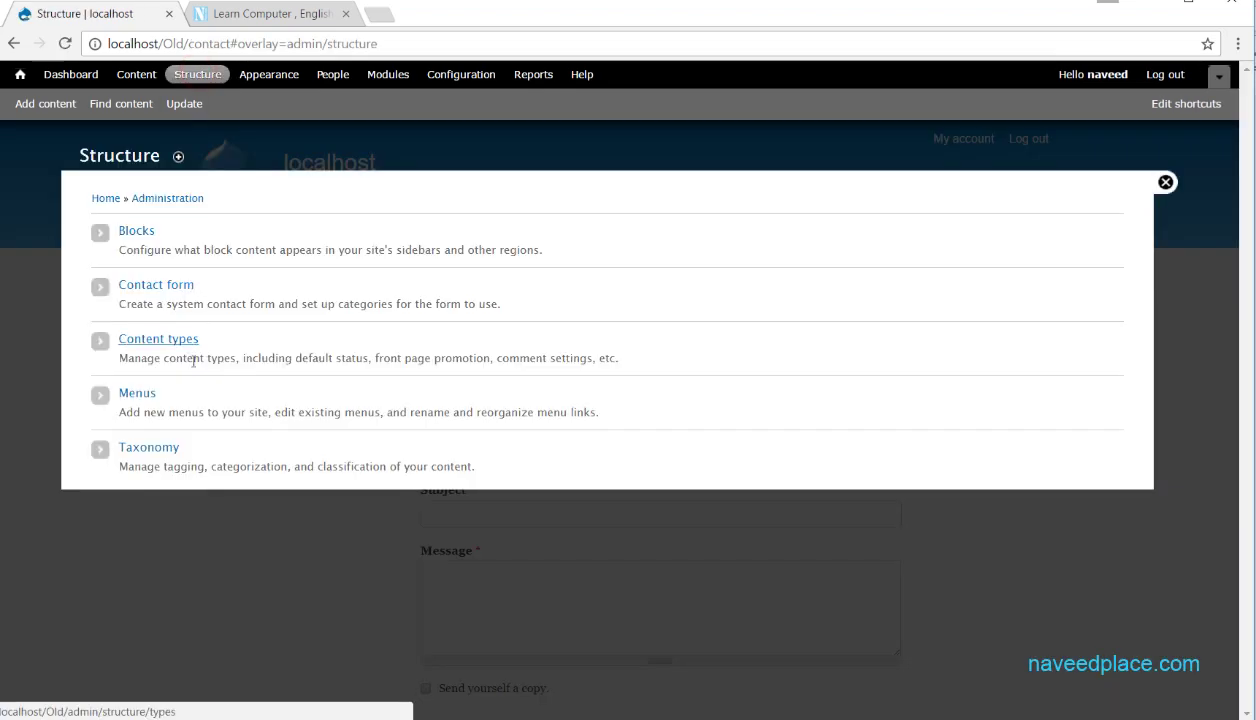
{"action": "left_click", "coordinate": [139, 393]}
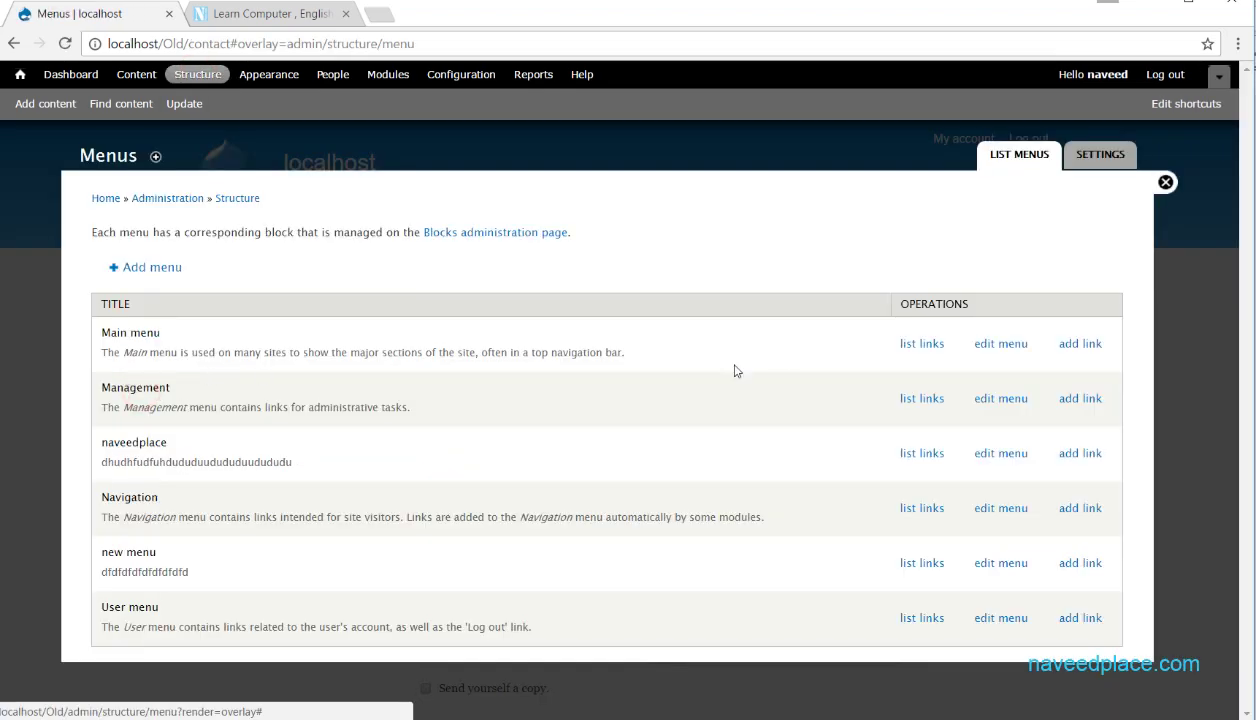
{"action": "left_click", "coordinate": [1100, 155]}
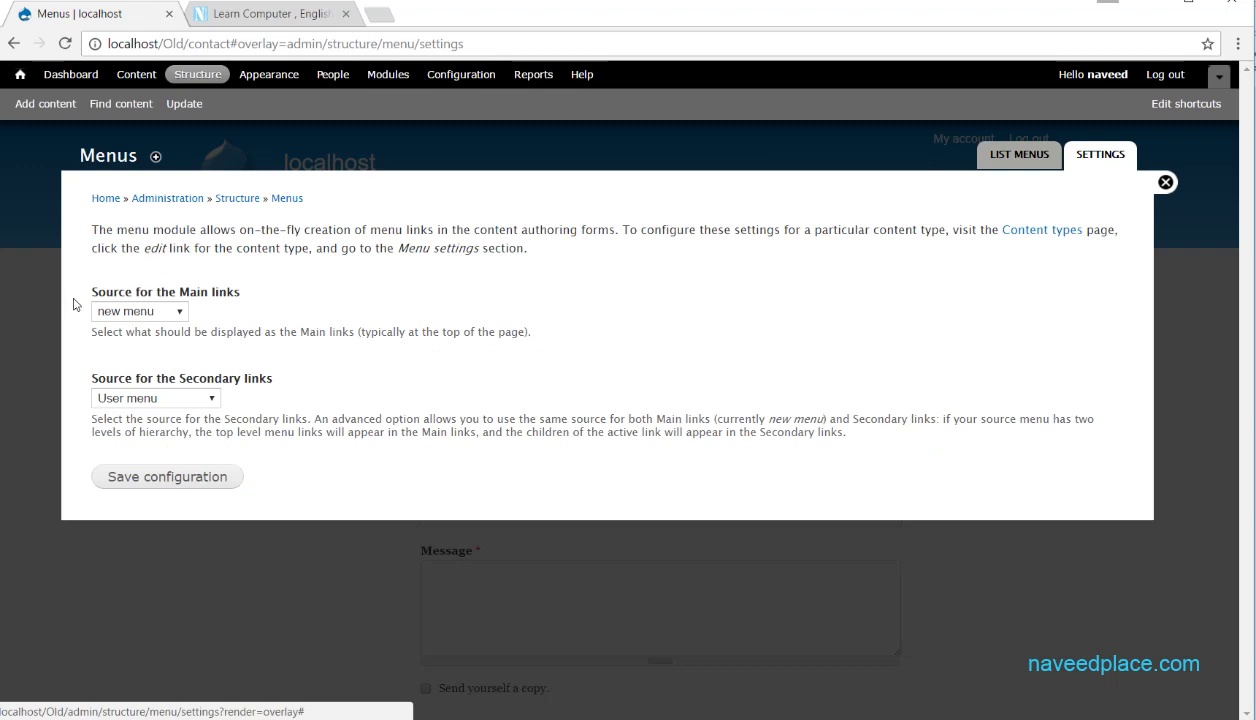
{"action": "left_click", "coordinate": [14, 43]}
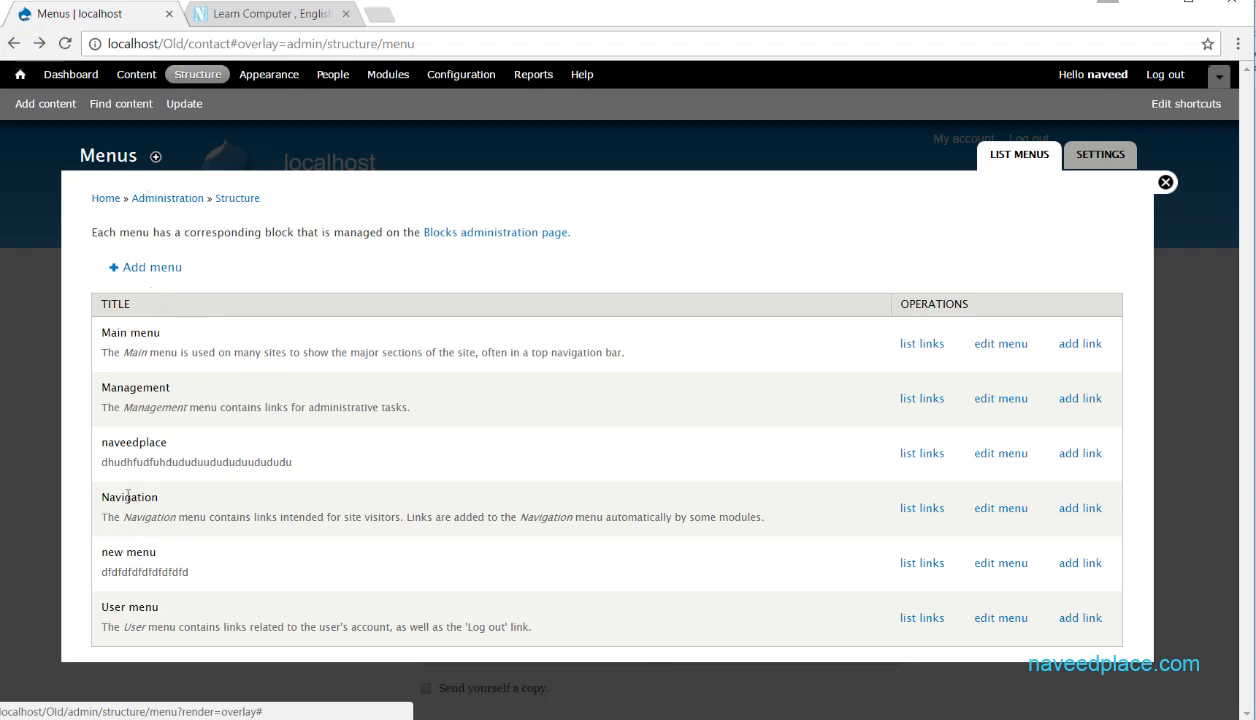
Open the Navigation menu's Add content link for editing, review its options and save it.
{"action": "left_click", "coordinate": [914, 508]}
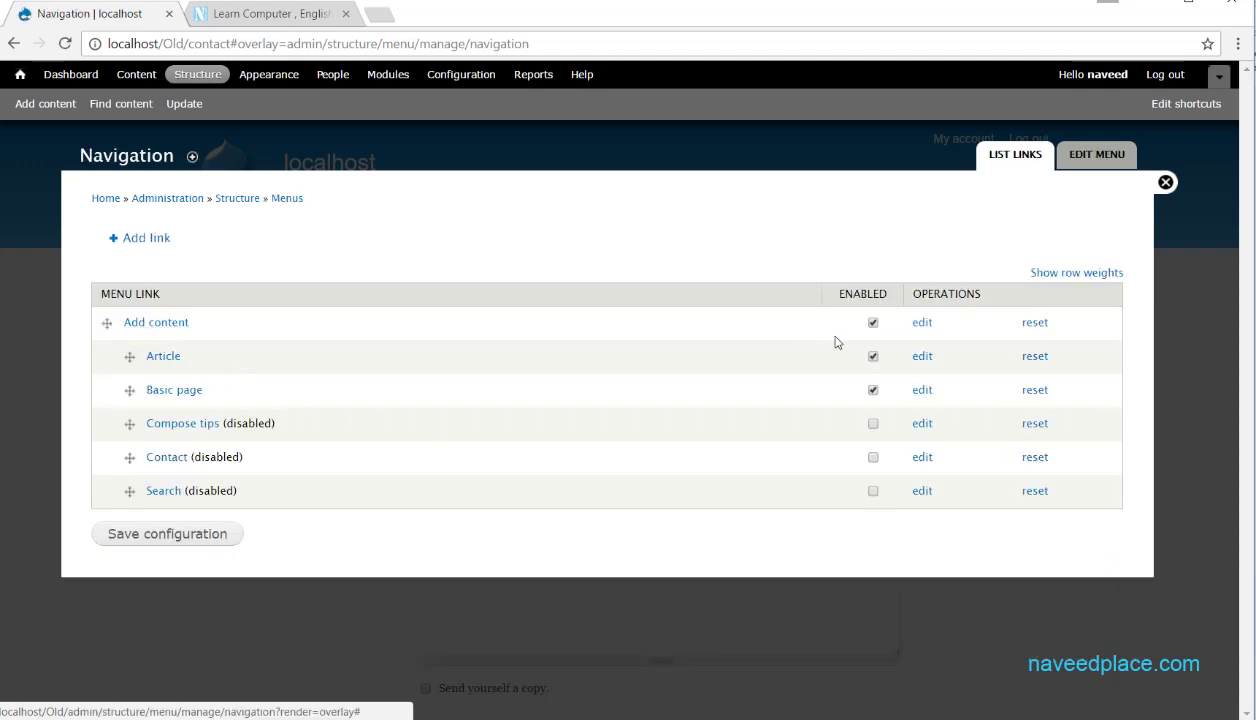
{"action": "left_click", "coordinate": [920, 325]}
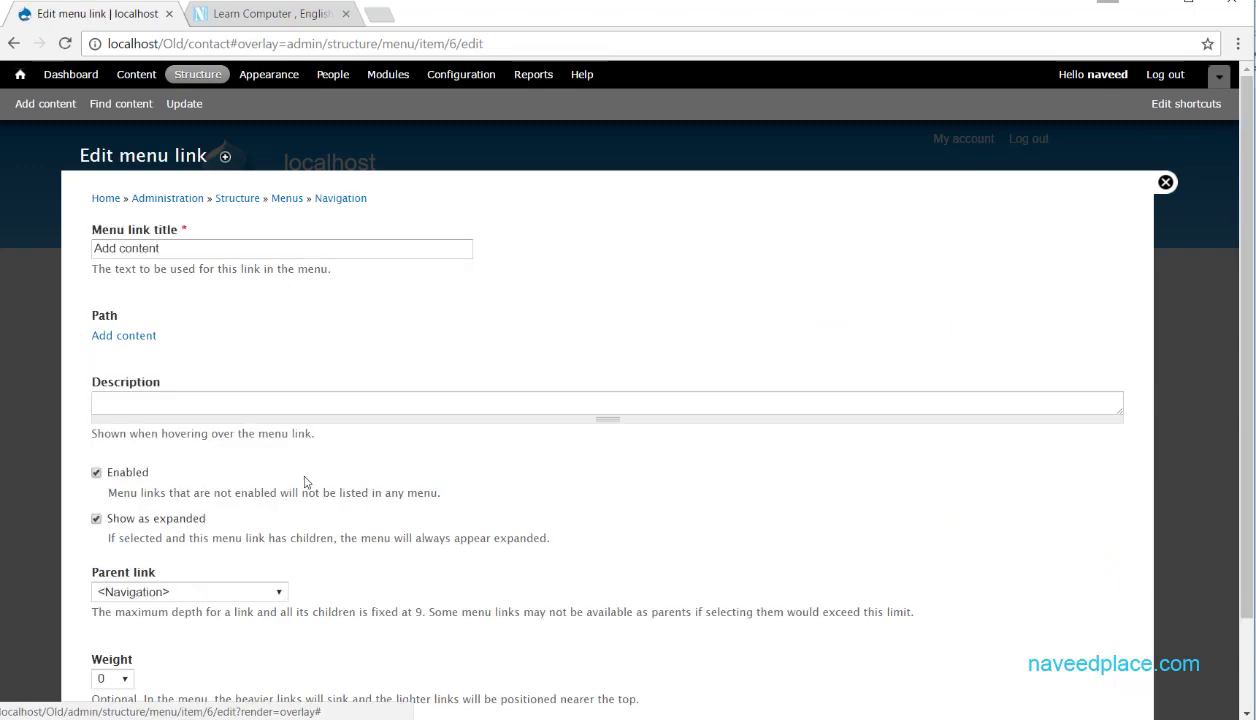
{"action": "scroll", "coordinate": [266, 490], "scroll_direction": "down", "scroll_amount": 2}
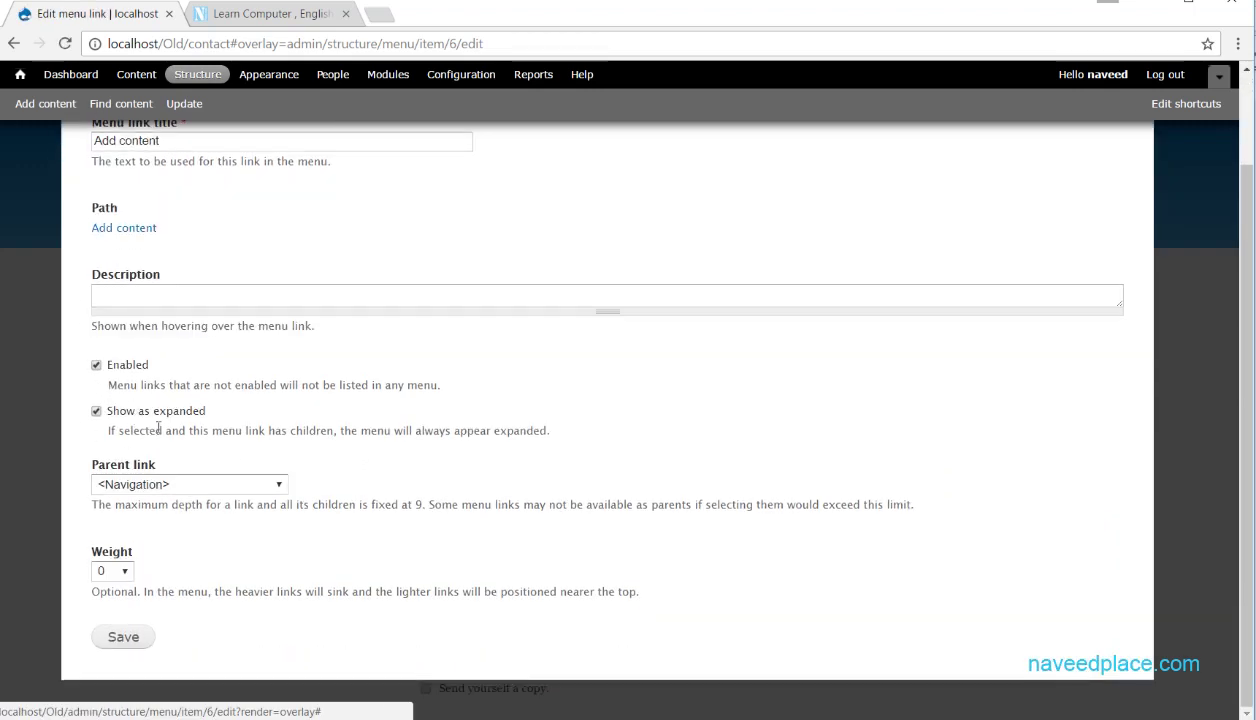
{"action": "left_click", "coordinate": [127, 640]}
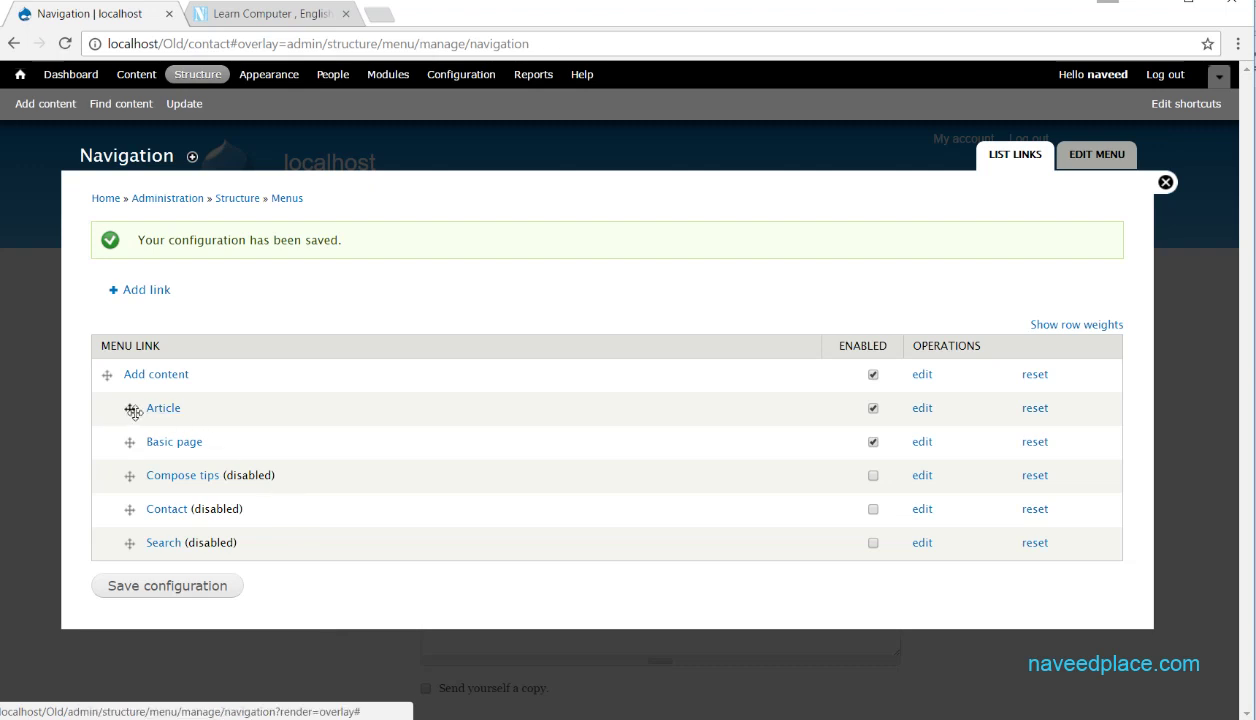
Enable the Compose tips, Contact and Search links in the Navigation menu, save the configuration and return to the site.
{"action": "left_click_drag", "start_coordinate": [129, 409], "coordinate": [146, 420]}
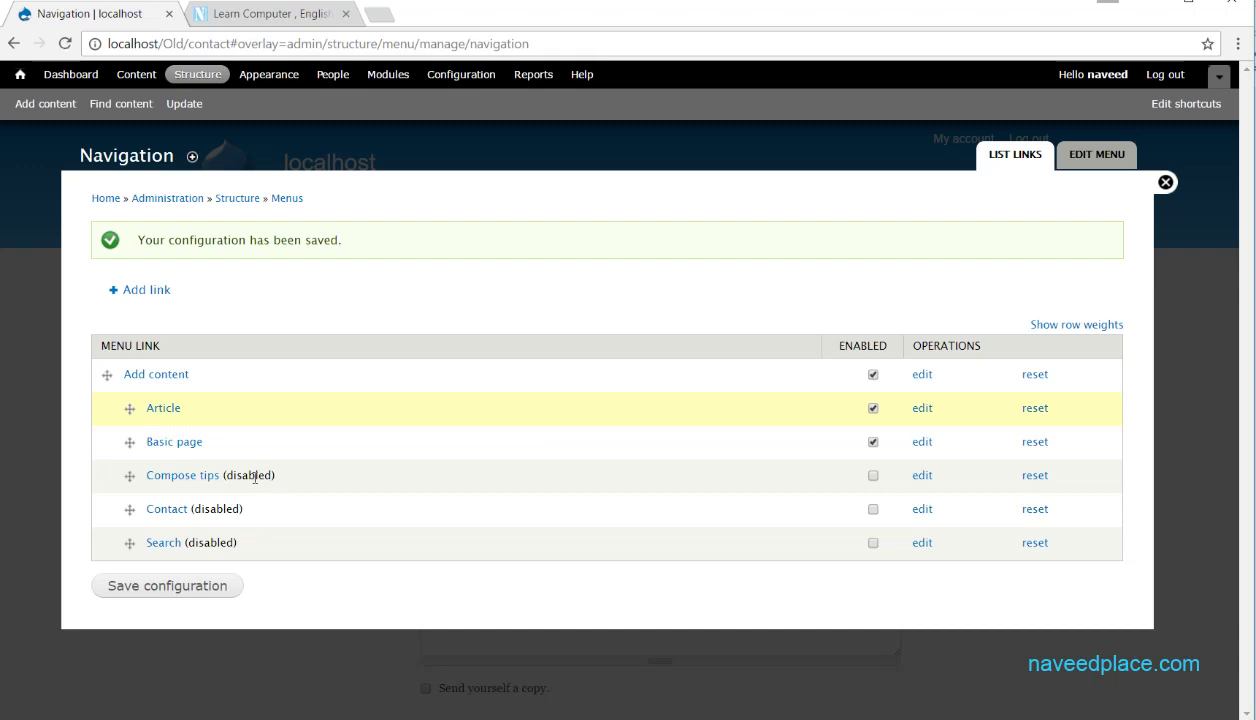
{"action": "left_click", "coordinate": [872, 476]}
{"action": "left_click", "coordinate": [873, 509]}
{"action": "left_click", "coordinate": [873, 543]}
{"action": "left_click", "coordinate": [158, 588]}
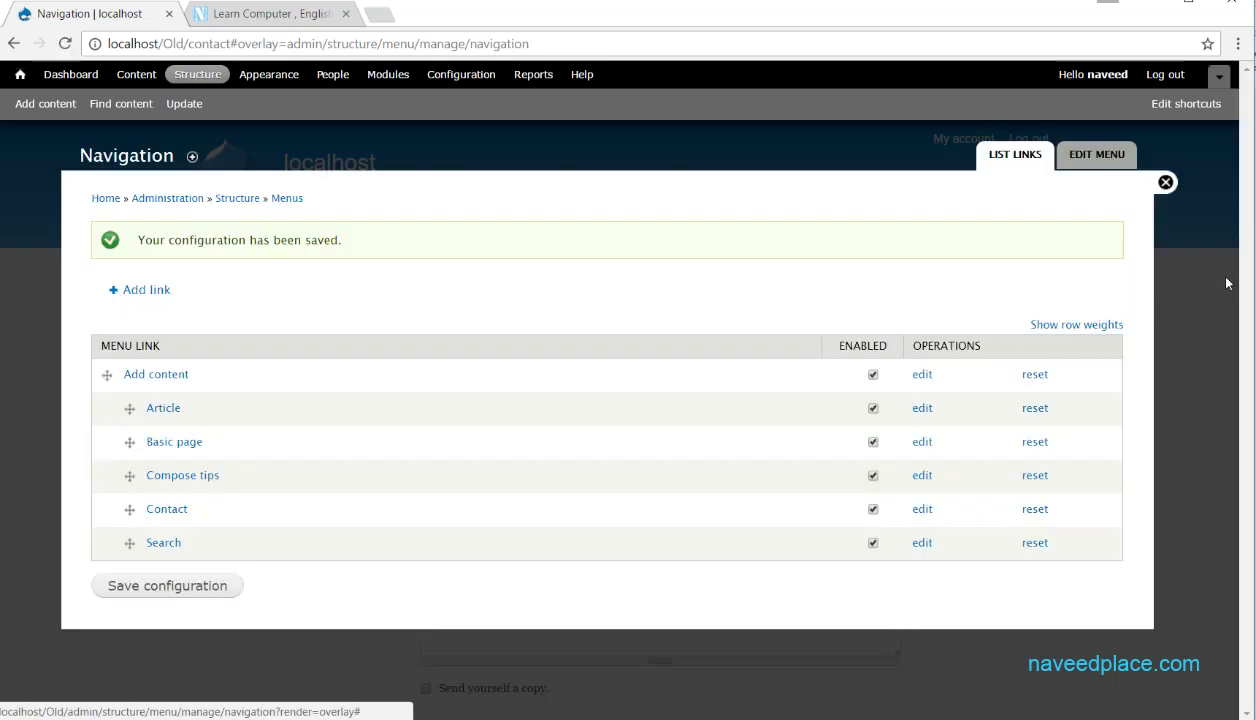
{"action": "left_click", "coordinate": [1166, 184]}
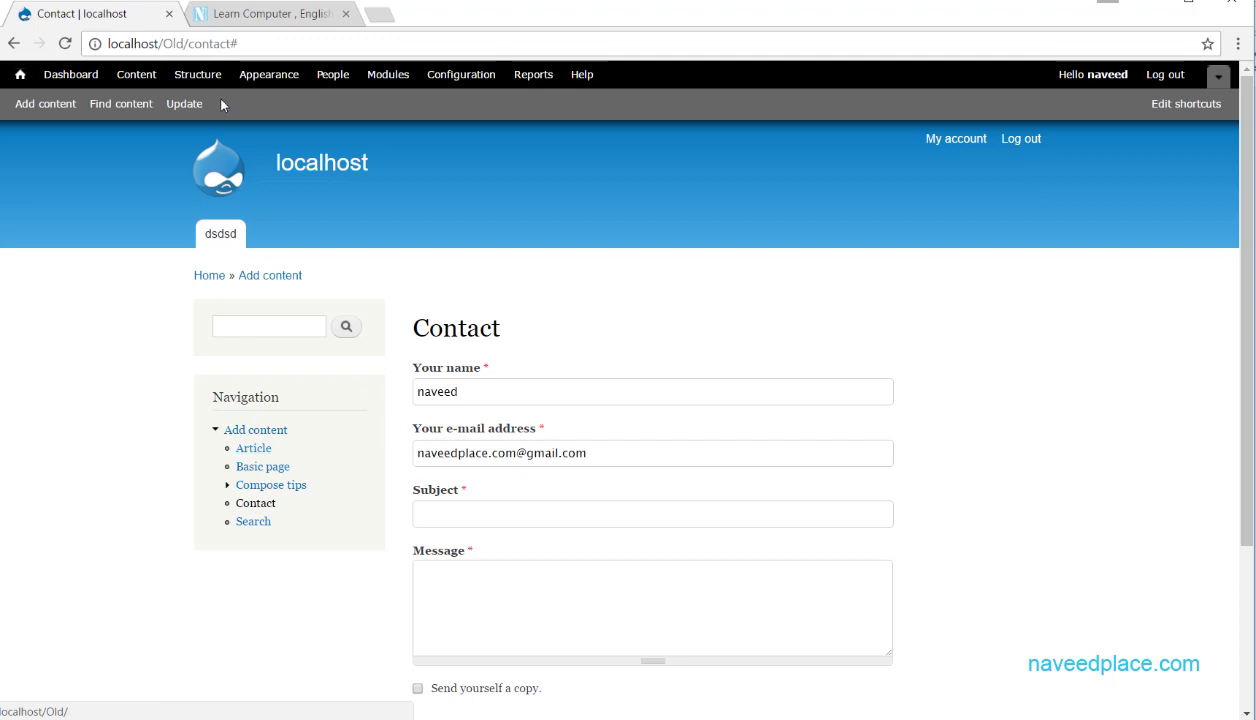
Reopen the list of links in the Navigation menu.
{"action": "left_click", "coordinate": [200, 78]}
{"action": "left_click", "coordinate": [153, 391]}
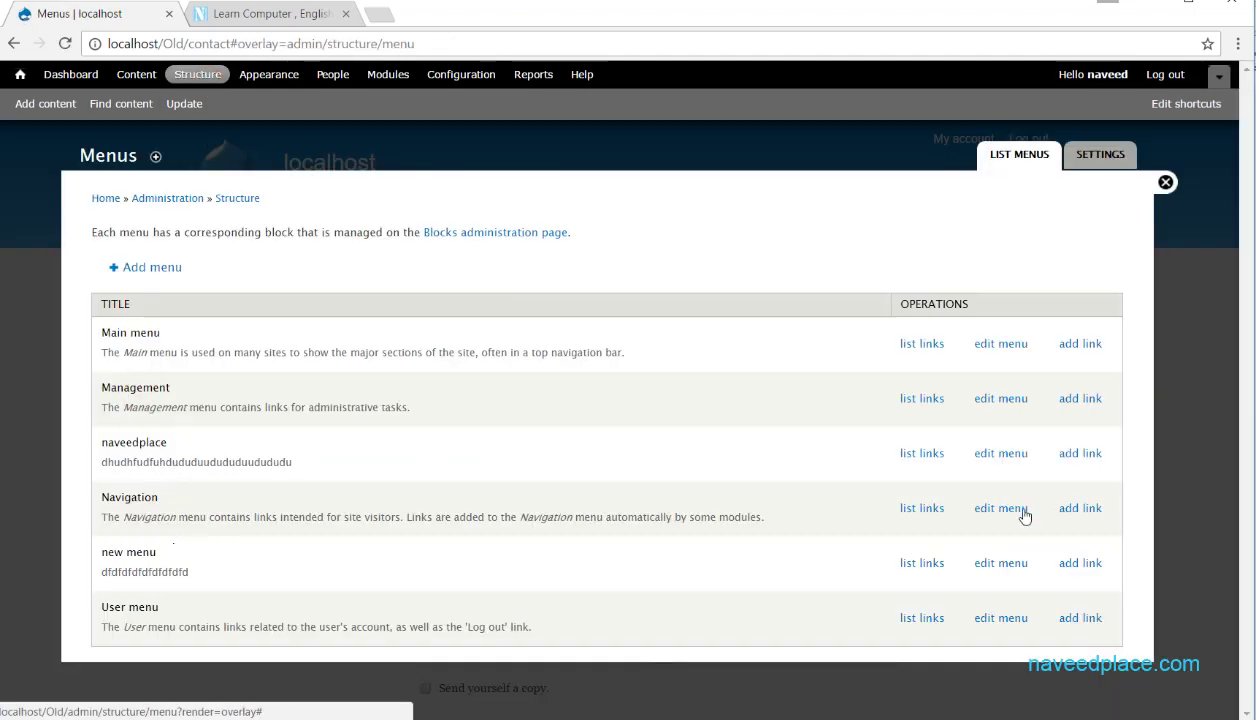
{"action": "left_click", "coordinate": [921, 510]}
{"action": "left_click_drag", "start_coordinate": [129, 357], "coordinate": [235, 364]}
{"action": "left_click", "coordinate": [157, 322]}
{"action": "left_click", "coordinate": [108, 328]}
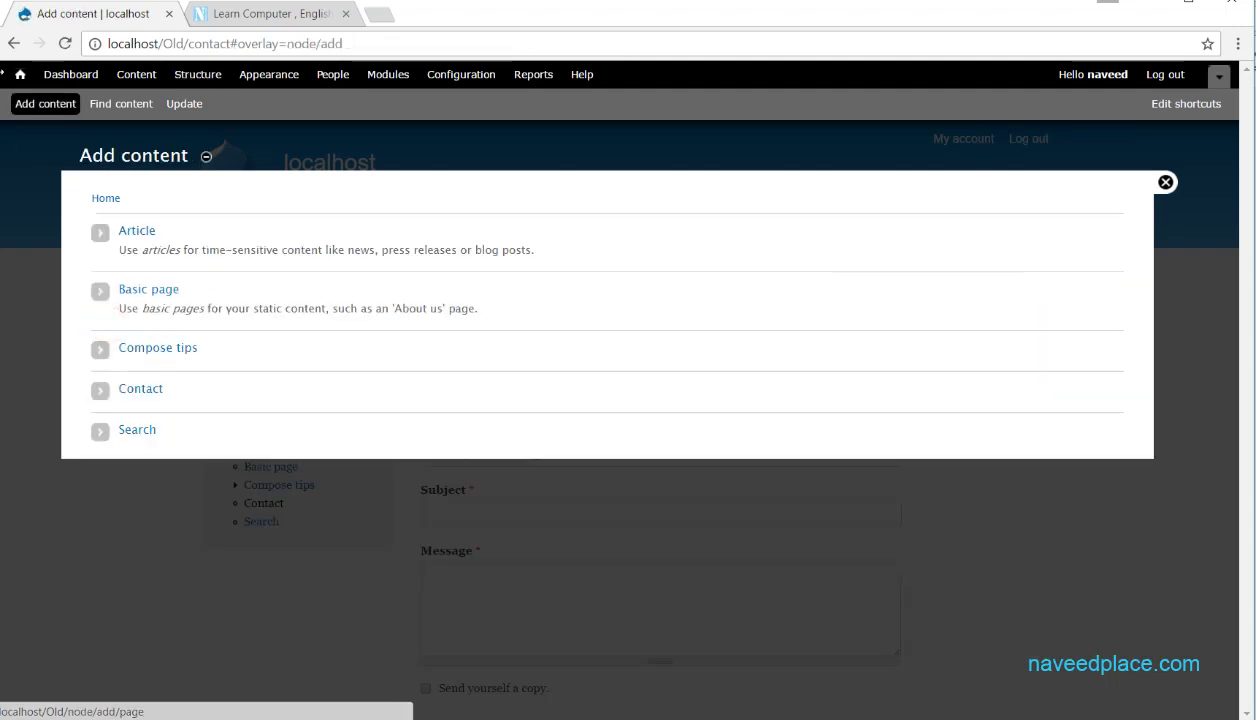
{"action": "left_click", "coordinate": [14, 43]}
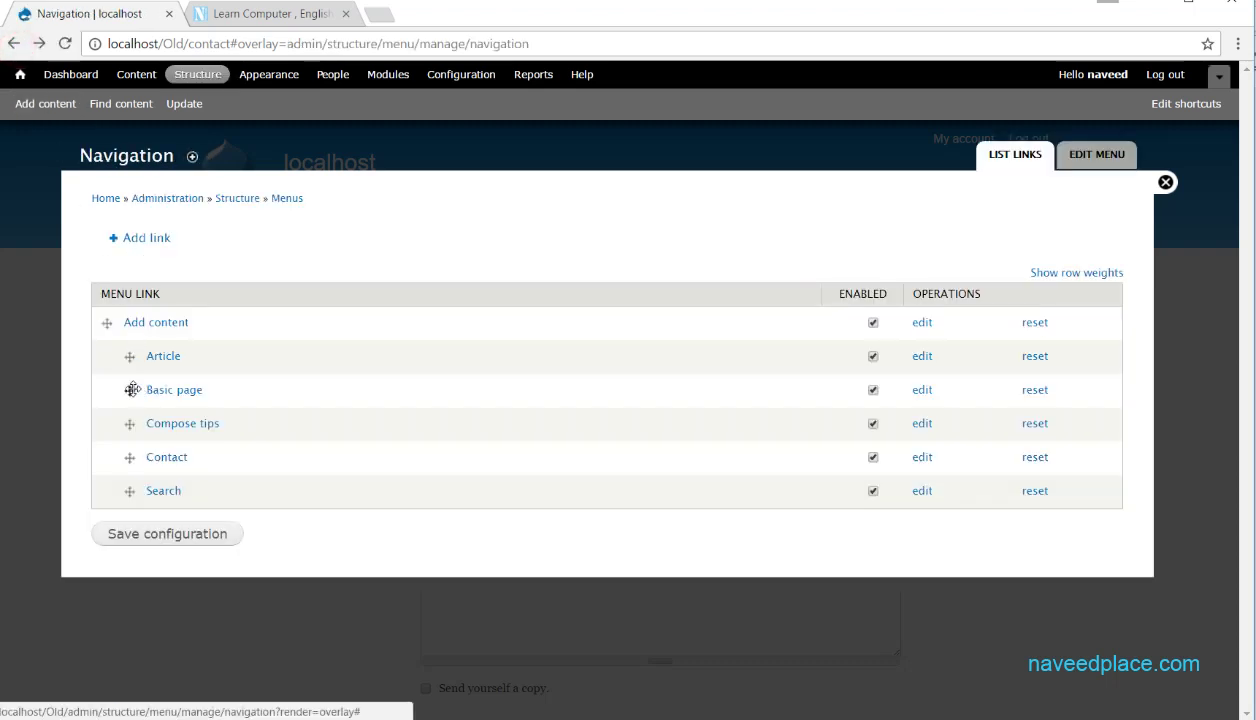
Nest the Basic page link under Article in the Navigation menu, save the configuration and return to the site.
{"action": "left_click_drag", "start_coordinate": [128, 391], "coordinate": [258, 384]}
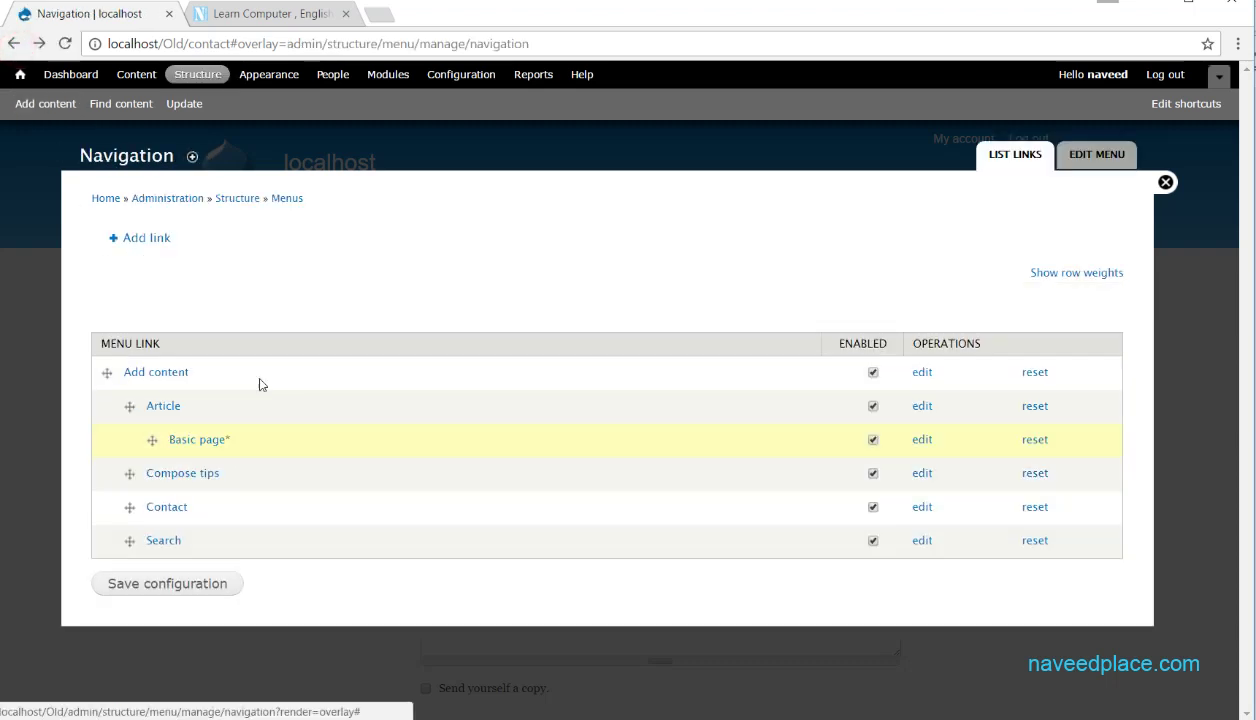
{"action": "left_click", "coordinate": [196, 584]}
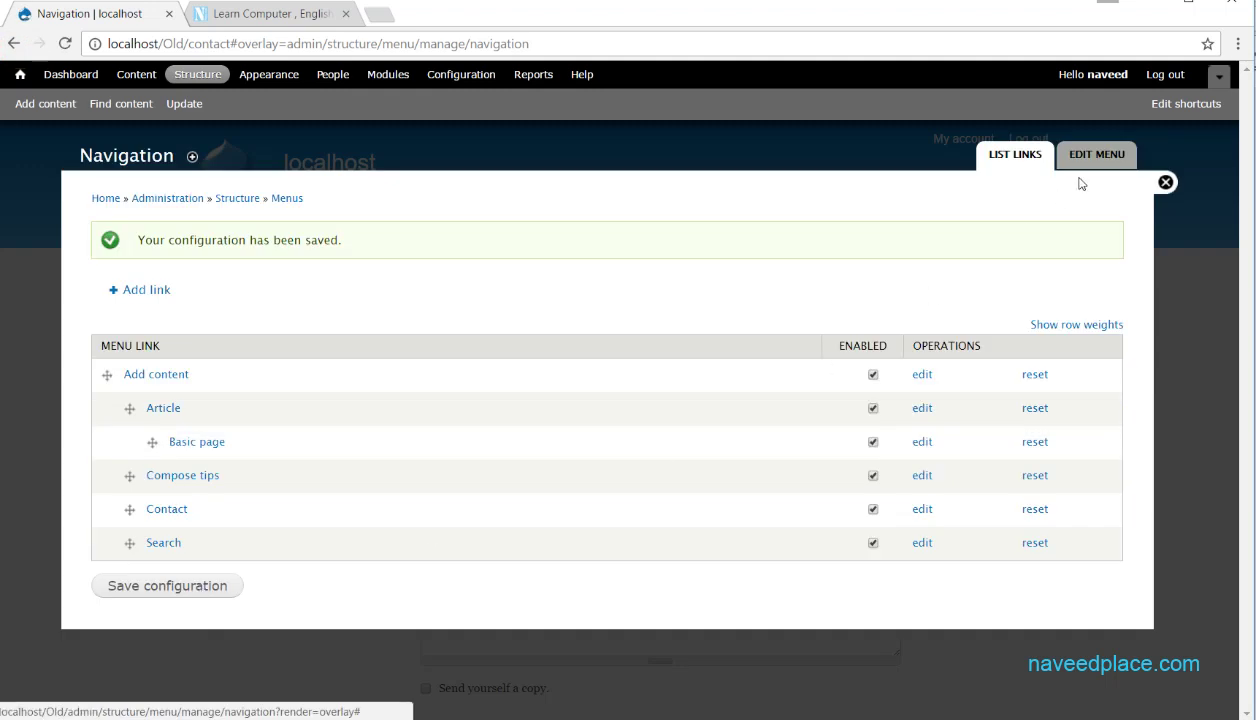
{"action": "left_click", "coordinate": [1165, 182]}
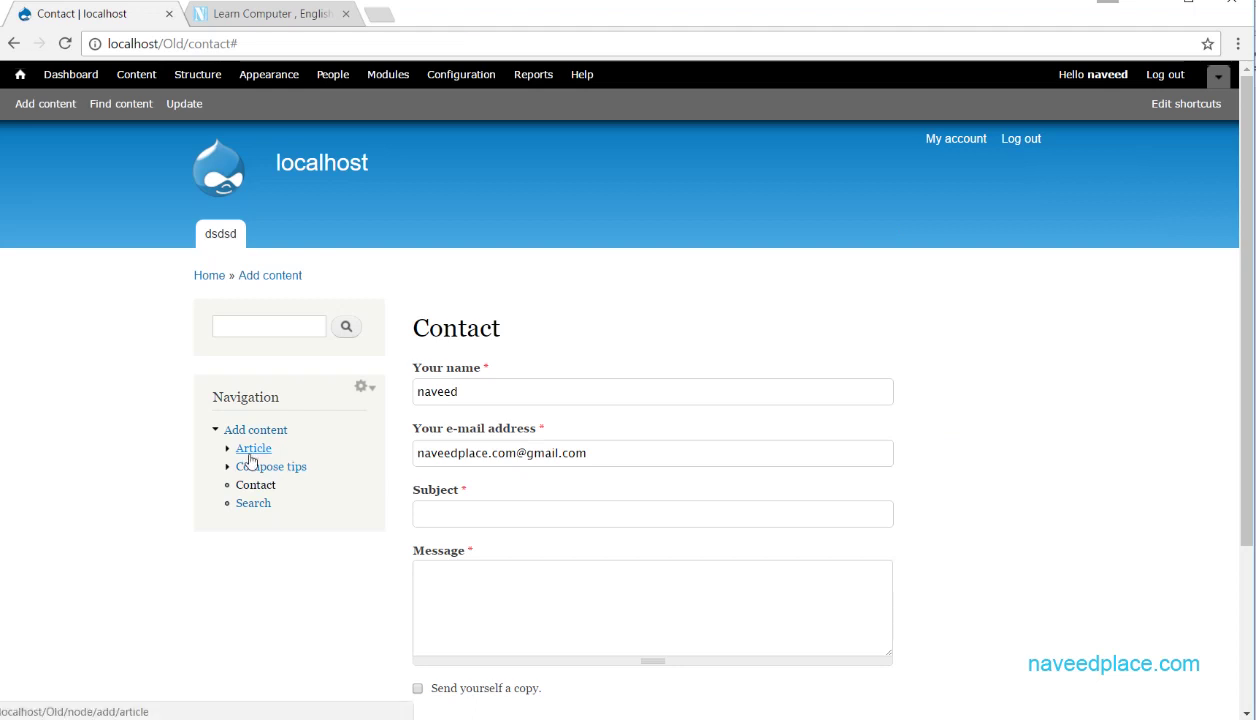
Follow the Article link in the site's Navigation block, close the article form and return to the list of menus.
{"action": "left_click", "coordinate": [250, 456]}
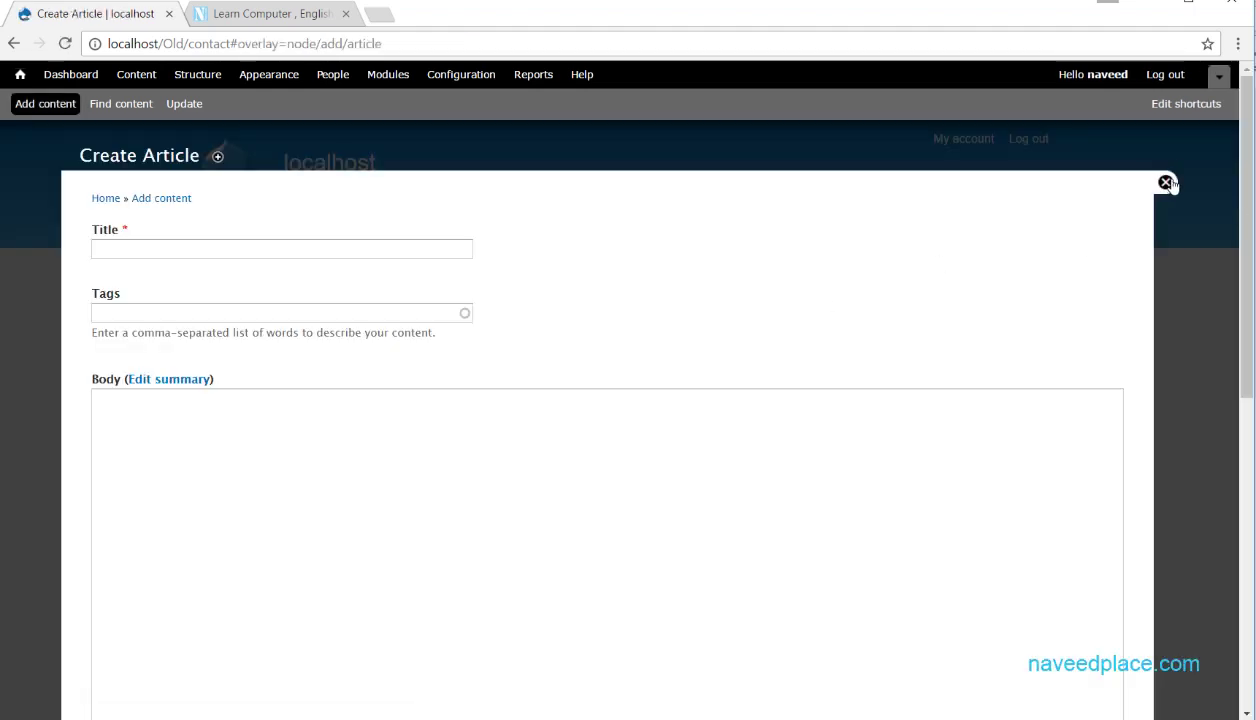
{"action": "left_click", "coordinate": [1166, 183]}
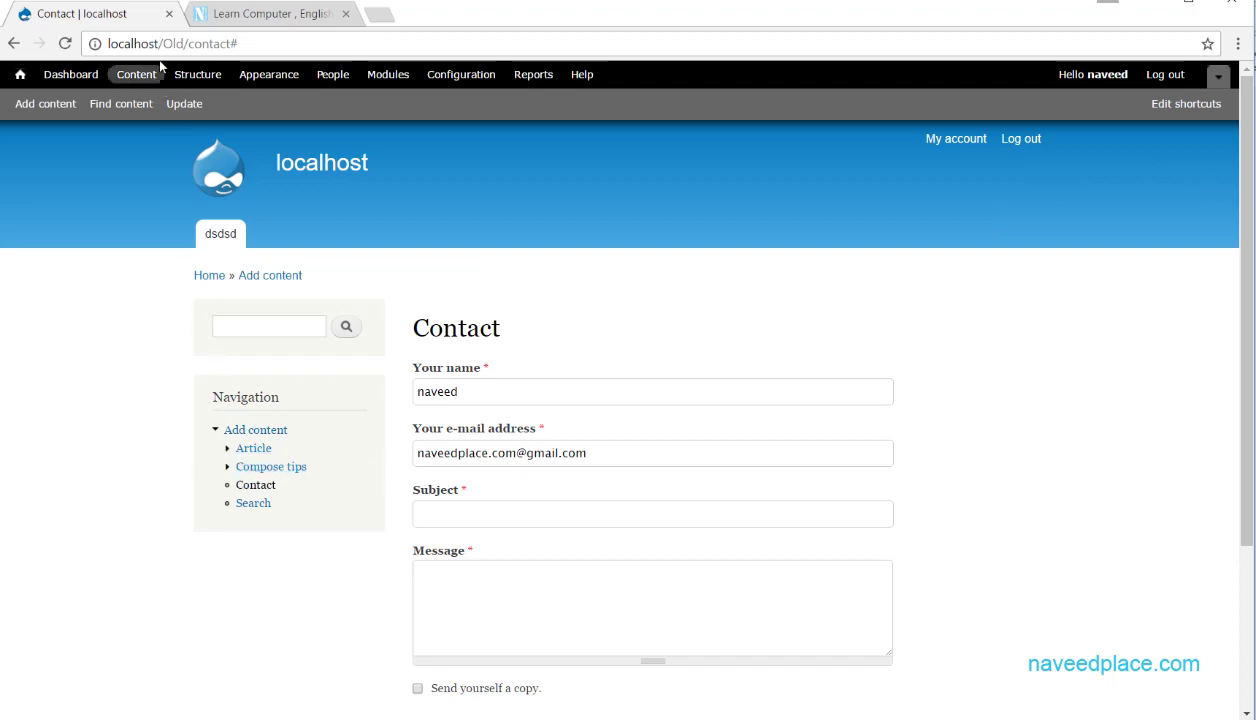
{"action": "left_click", "coordinate": [197, 75]}
{"action": "left_click", "coordinate": [120, 394]}
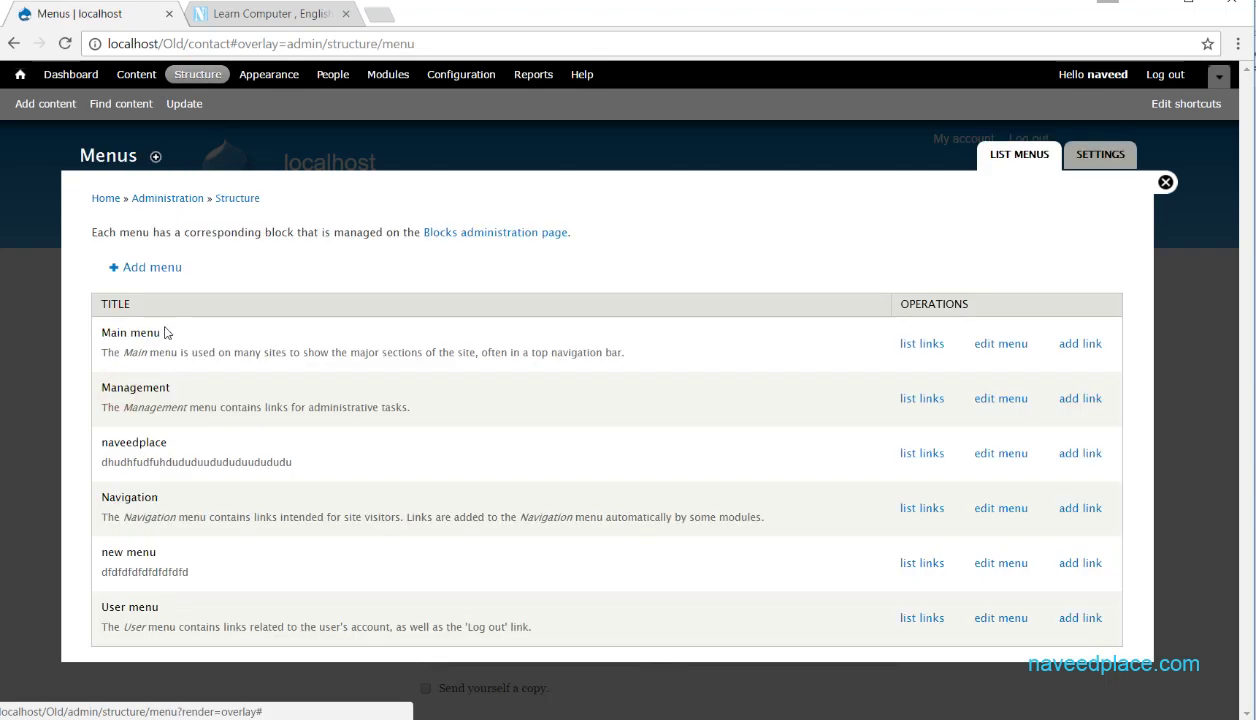